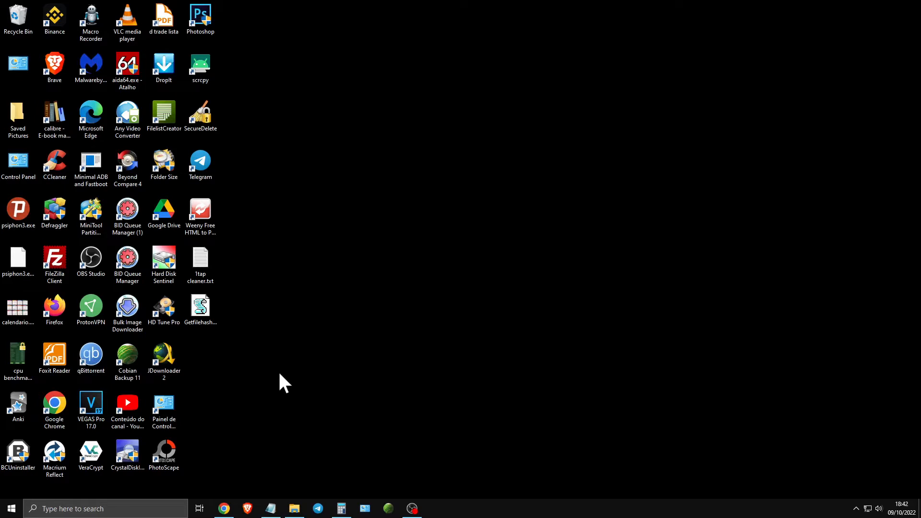
{"action": "key", "text": "super"}
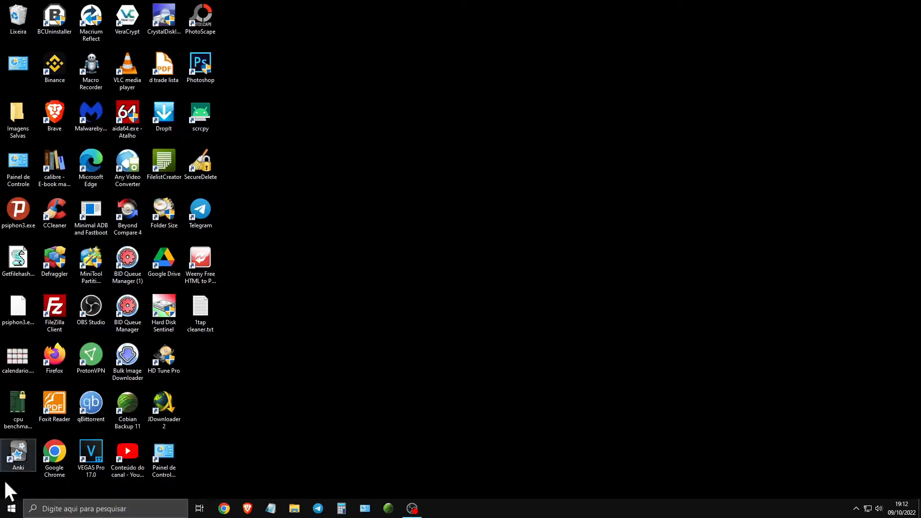
{"action": "left_click", "coordinate": [1, 515]}
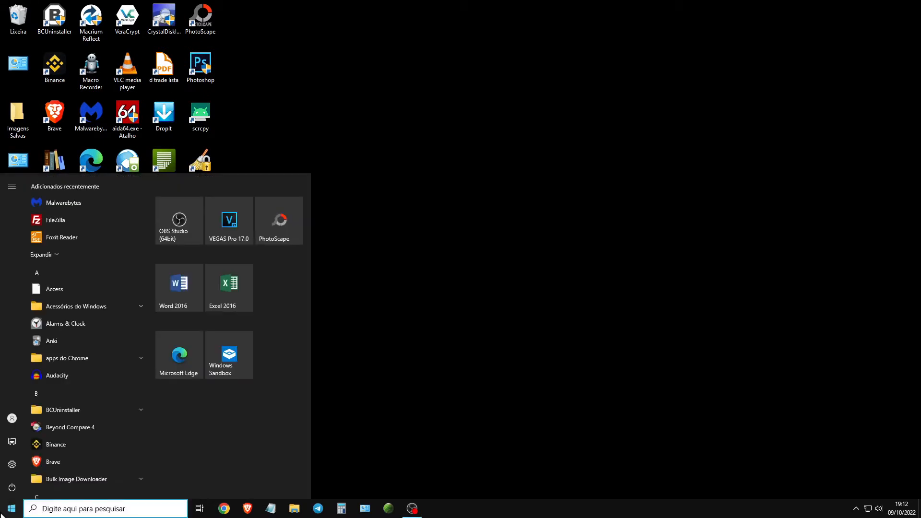
{"action": "type", "text": "recursos"}
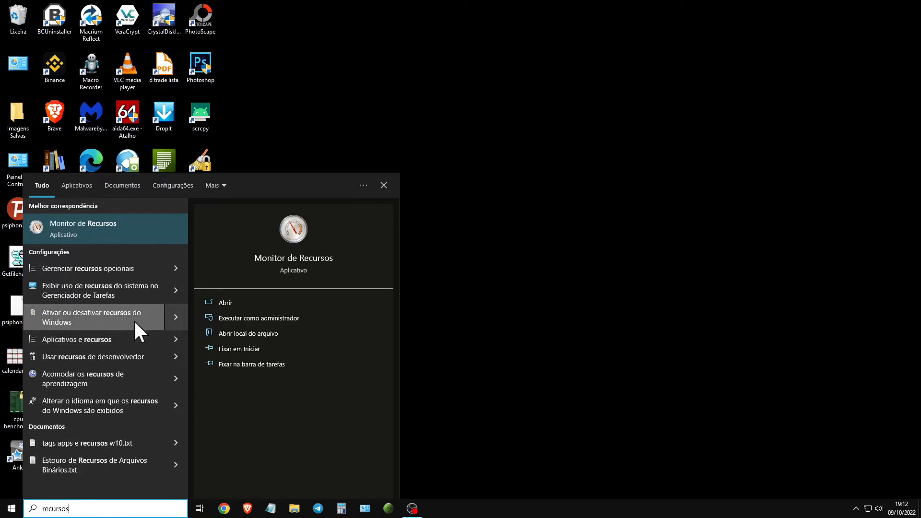
{"action": "left_click", "coordinate": [533, 231]}
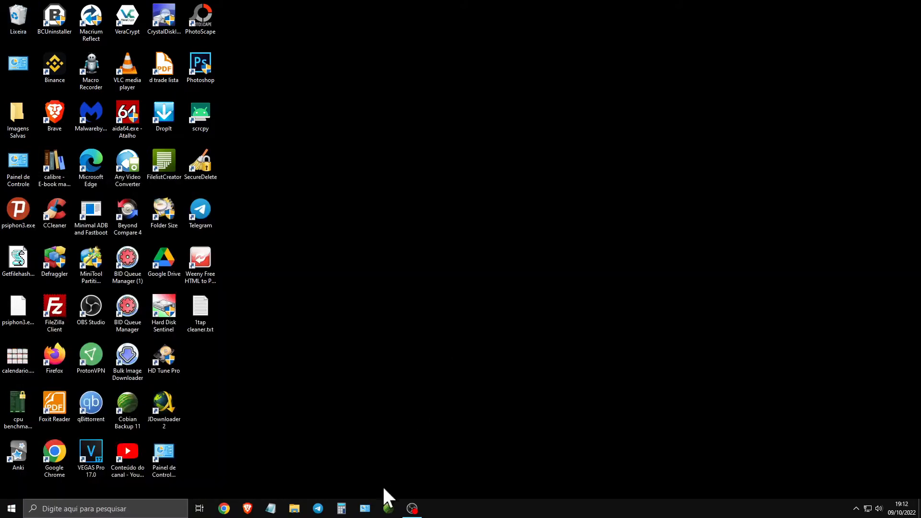
- Open the dialog for turning Windows features on or off from Control Panel's Programas e Recursos and maximize it
{"action": "left_click", "coordinate": [363, 513]}
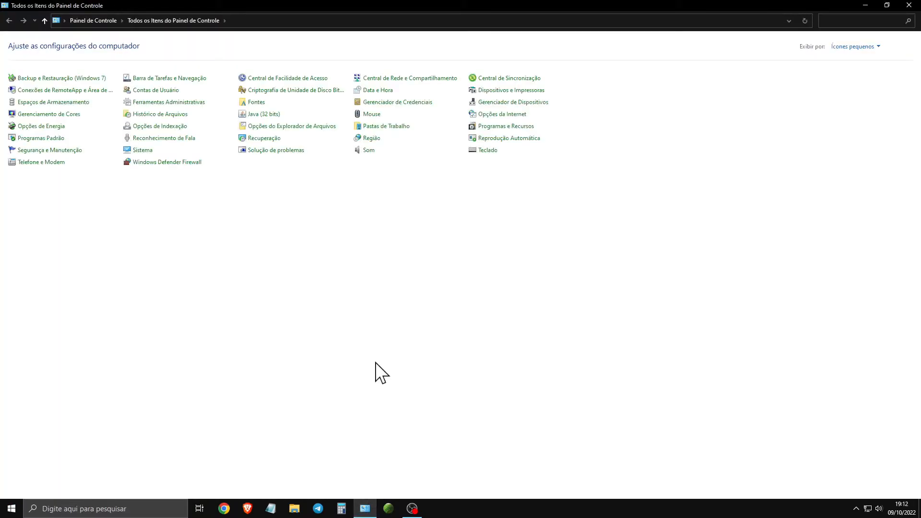
{"action": "left_click", "coordinate": [507, 127]}
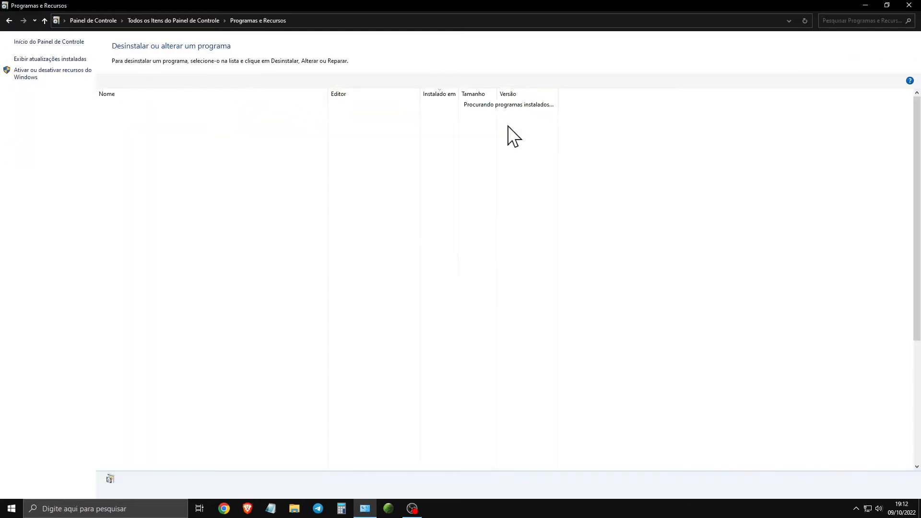
{"action": "left_click", "coordinate": [55, 73]}
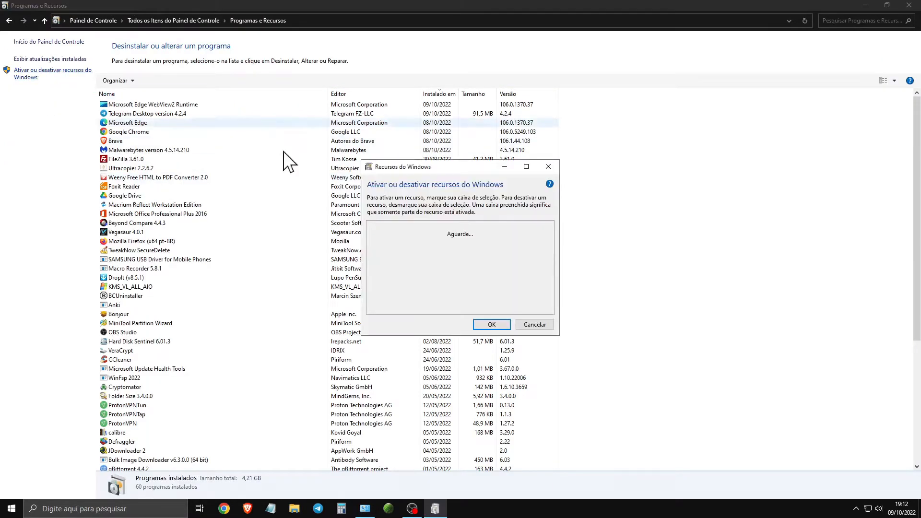
{"action": "key", "text": "super+Up"}
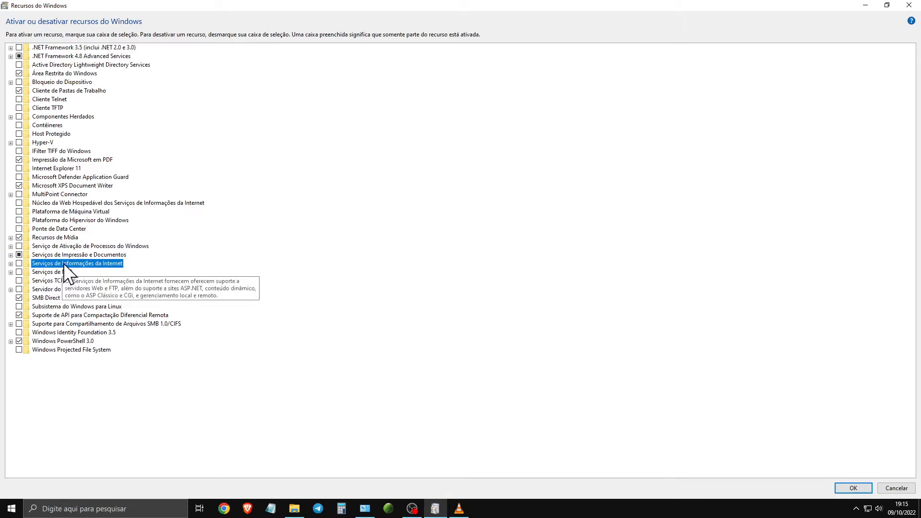
- Under Serviços de Informações da Internet, enable Servidor FTP with both its subitems and Console de Gerenciamento do IIS
{"action": "left_click", "coordinate": [11, 263]}
{"action": "left_click", "coordinate": [20, 271]}
{"action": "left_click", "coordinate": [28, 281]}
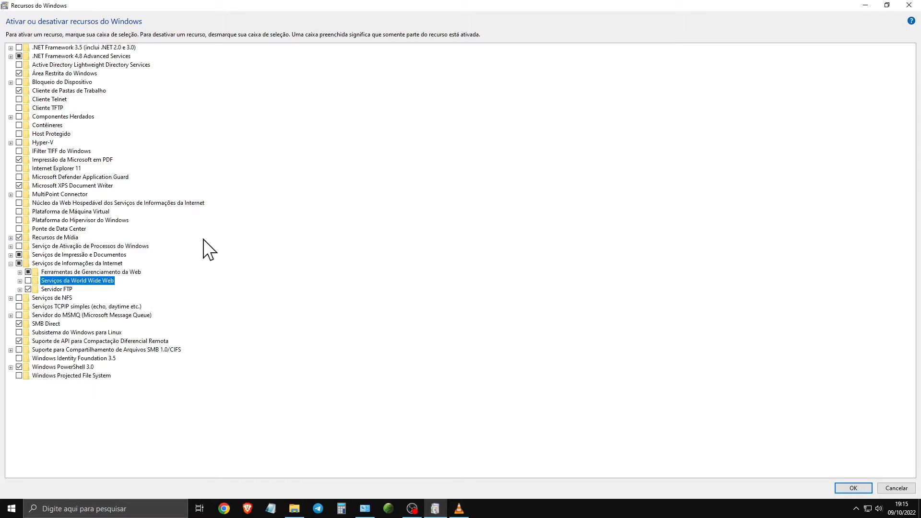
{"action": "left_click", "coordinate": [29, 290]}
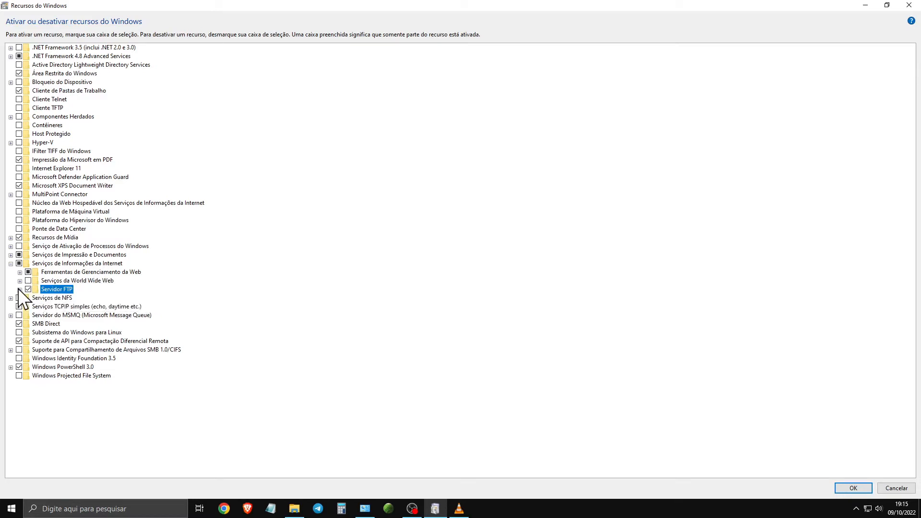
{"action": "left_click", "coordinate": [19, 289]}
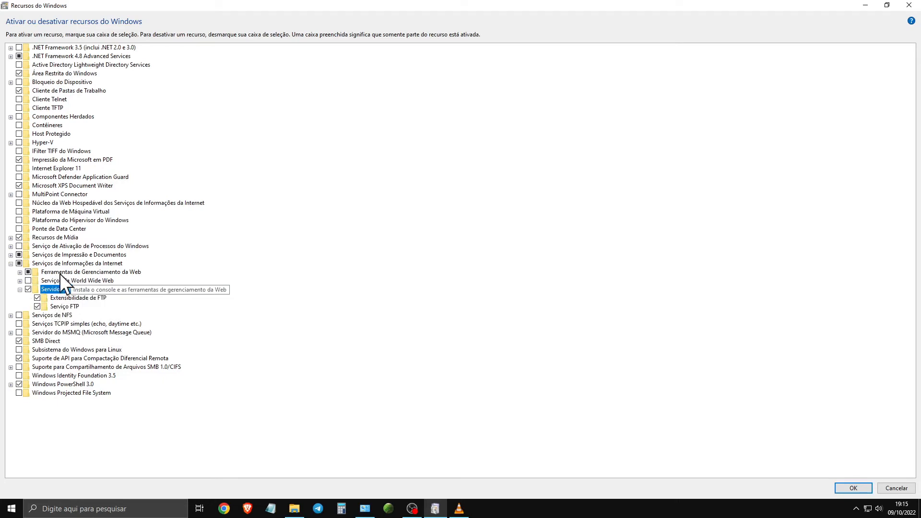
{"action": "left_click", "coordinate": [20, 272]}
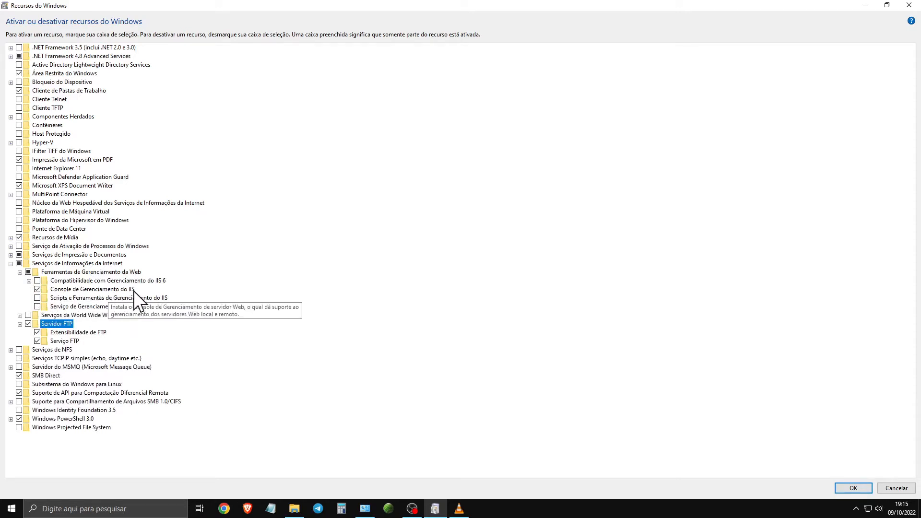
{"action": "left_click", "coordinate": [65, 289]}
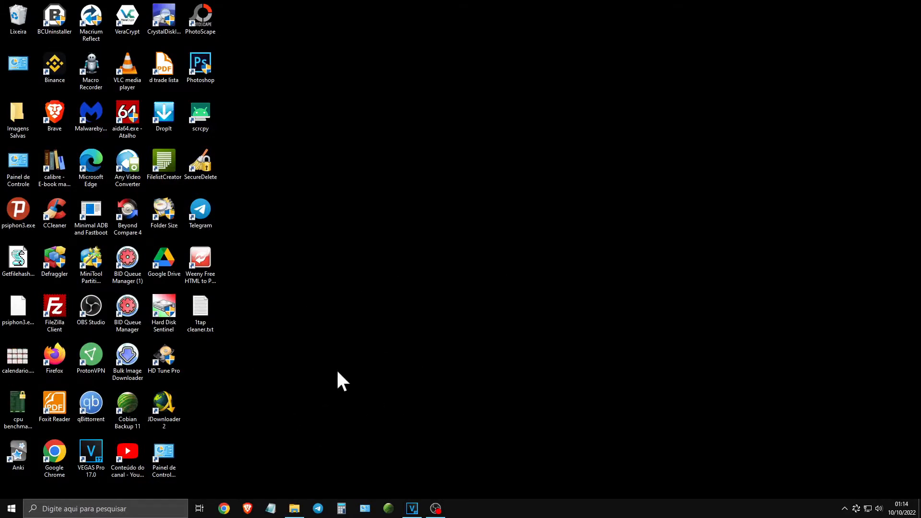
- Open the list of apps allowed through the Windows firewall, unlock it for changes and set an entry's permission
{"action": "left_click", "coordinate": [11, 509]}
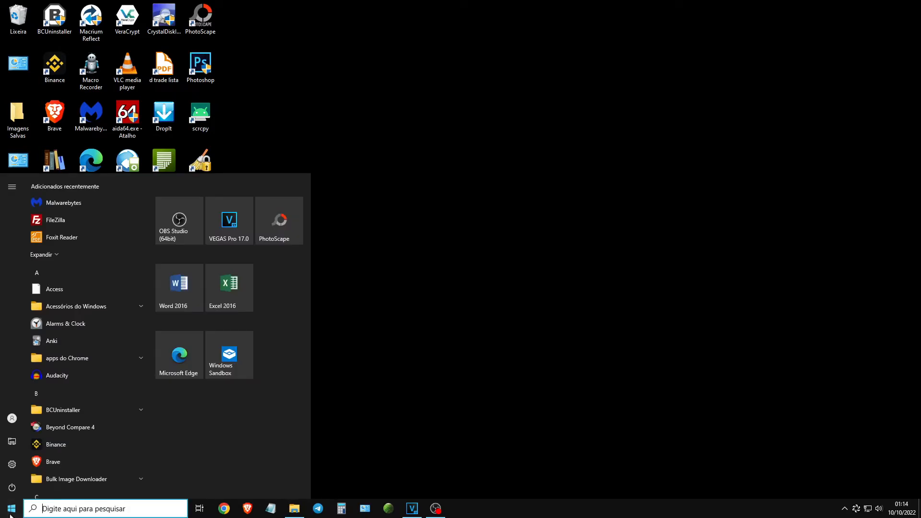
{"action": "type", "text": "firewall"}
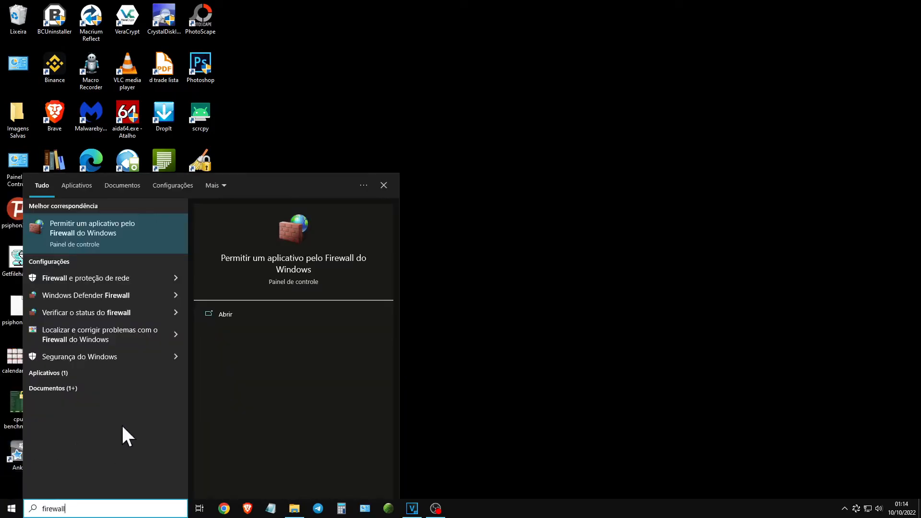
{"action": "left_click", "coordinate": [120, 235]}
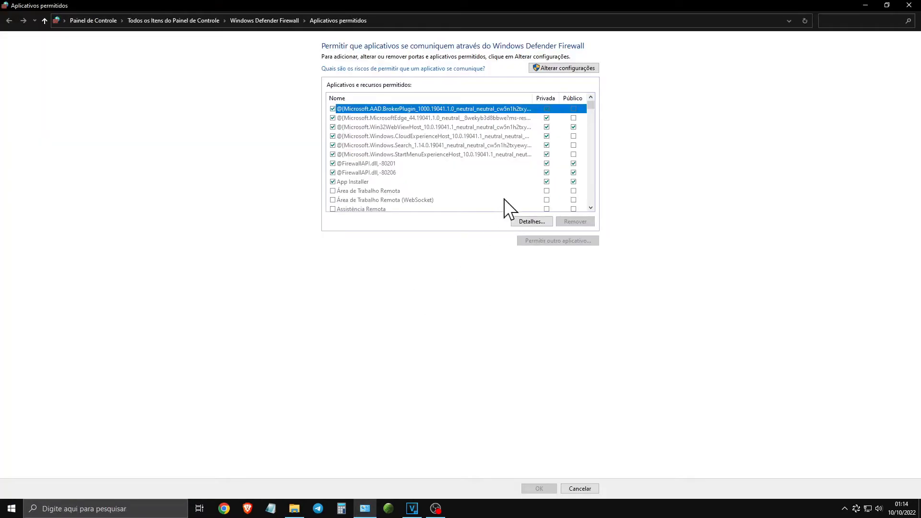
{"action": "left_click", "coordinate": [572, 70]}
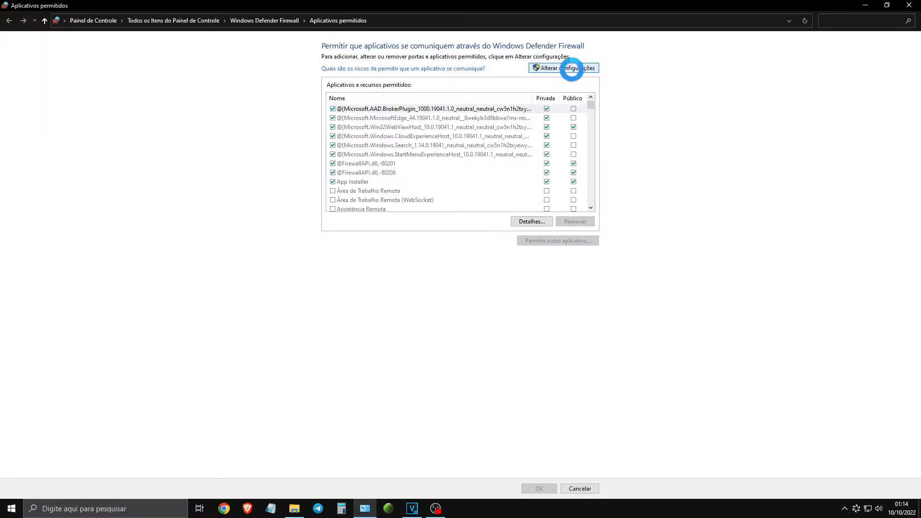
{"action": "left_click_drag", "start_coordinate": [591, 105], "coordinate": [333, 183]}
{"action": "double_click", "coordinate": [333, 183]}
{"action": "key", "text": "Return"}
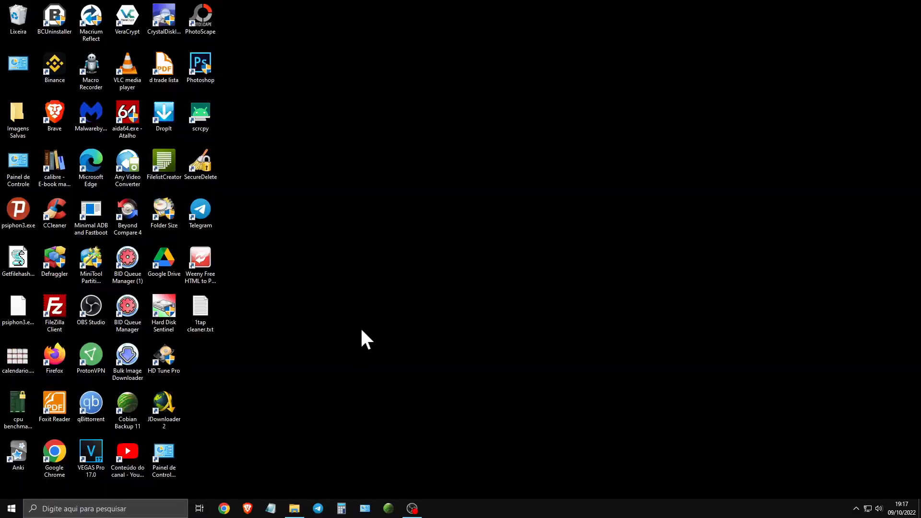
- Open the IIS Manager from the Windows administrative tools group in the list of all programs, and close it again
{"action": "left_click", "coordinate": [11, 509]}
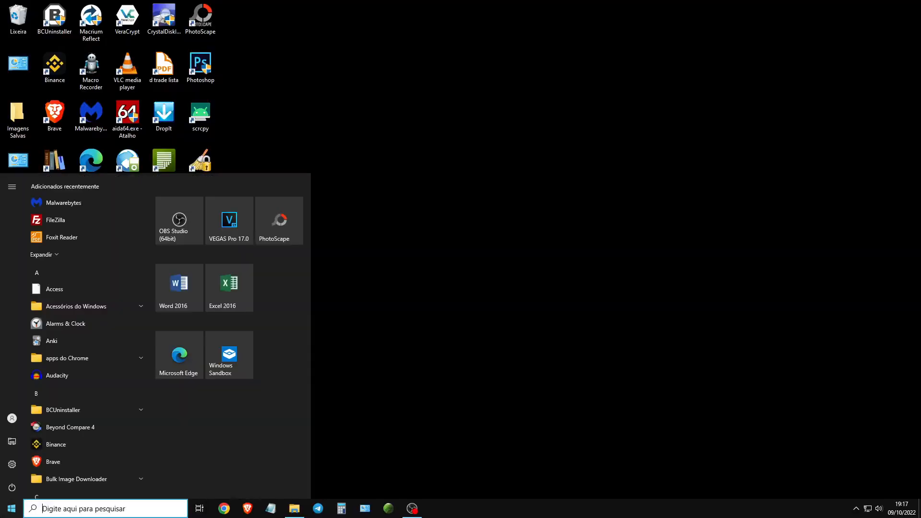
{"action": "type", "text": "admin"}
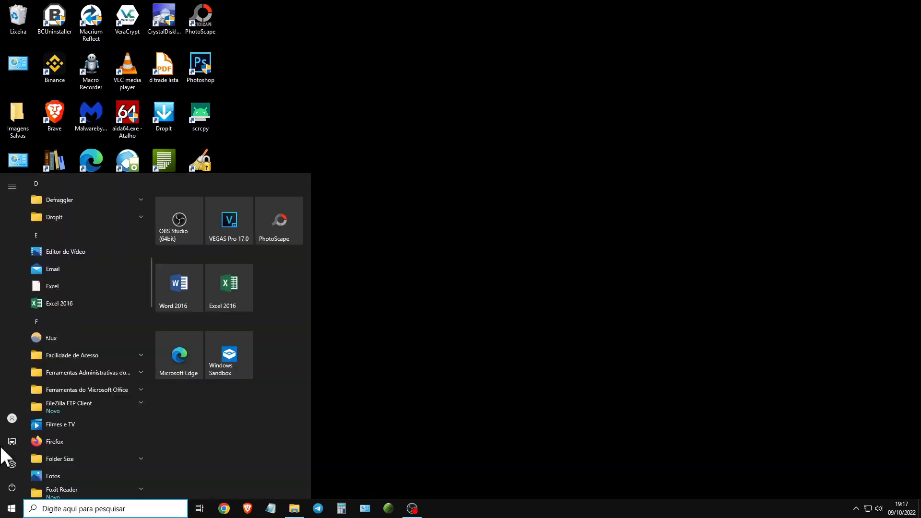
{"action": "left_click", "coordinate": [5, 511]}
{"action": "left_click", "coordinate": [5, 511]}
{"action": "scroll", "coordinate": [116, 225], "scroll_direction": "down", "scroll_amount": 10}
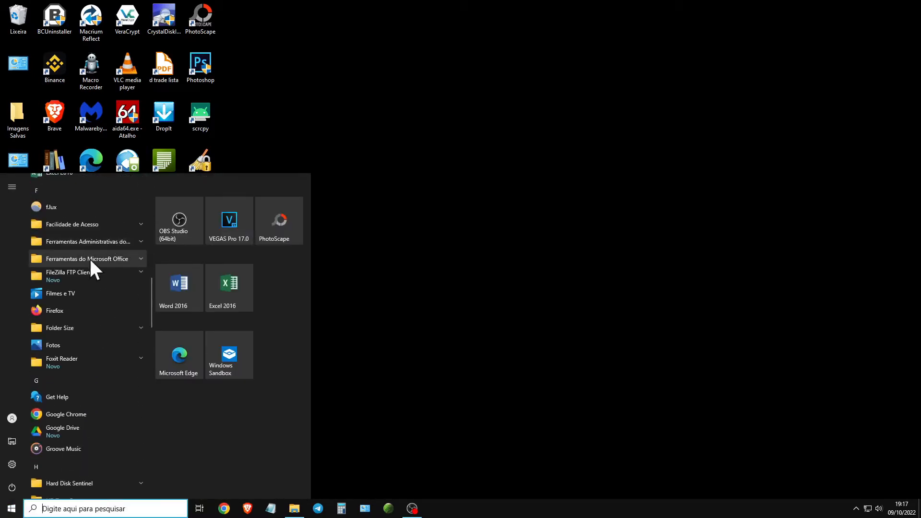
{"action": "left_click", "coordinate": [139, 240]}
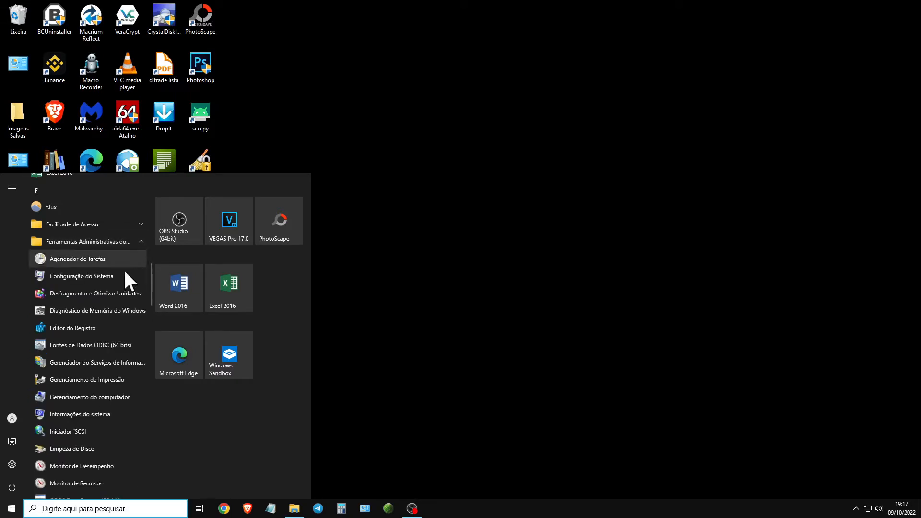
{"action": "scroll", "coordinate": [122, 283], "scroll_direction": "down", "scroll_amount": 3}
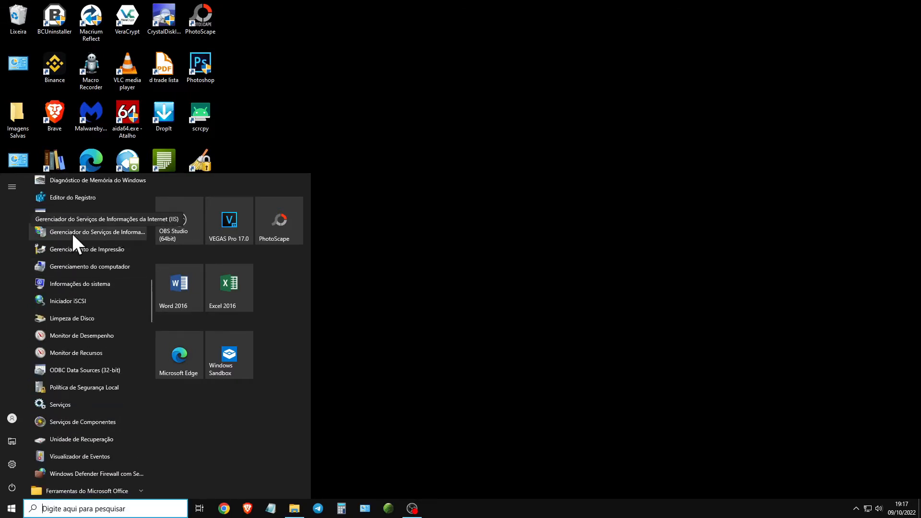
{"action": "left_click", "coordinate": [121, 230]}
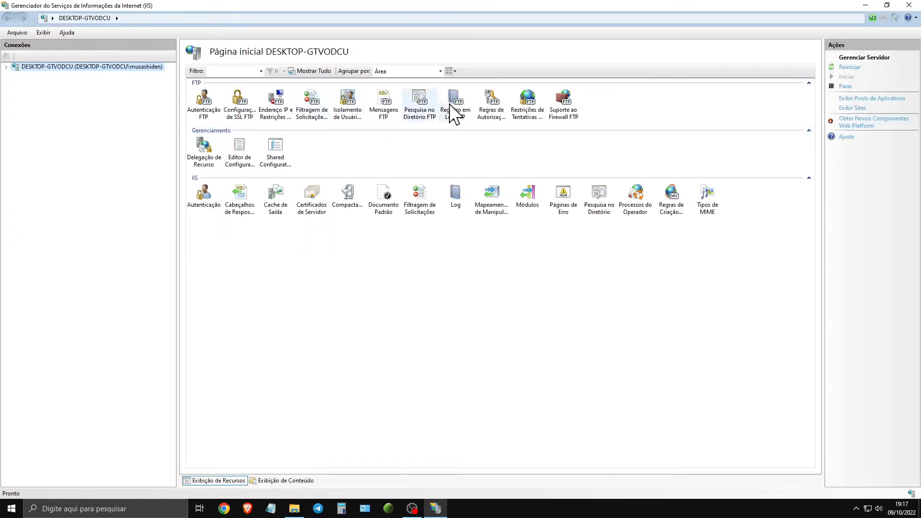
{"action": "left_click", "coordinate": [909, 5]}
- Search for the Ferramentas Administrativas folder and launch the Internet Information Services (IIS) Manager from it
{"action": "left_click", "coordinate": [12, 508]}
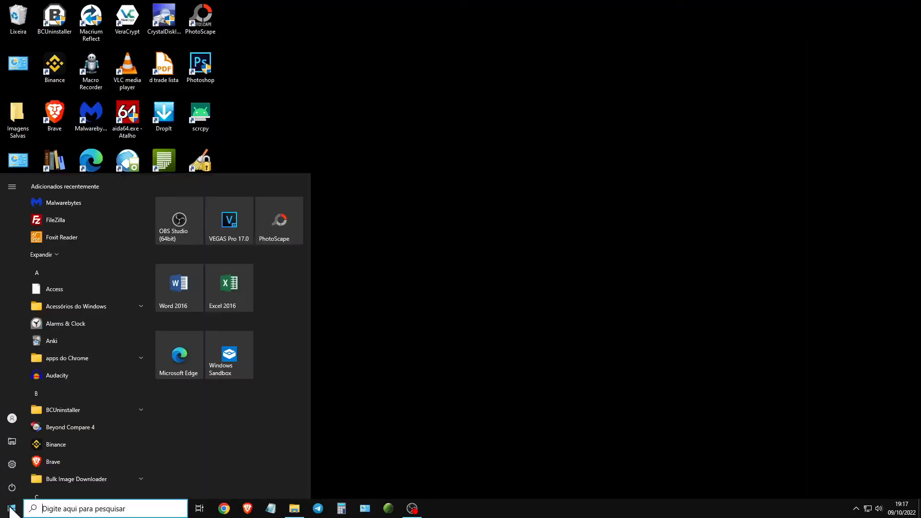
{"action": "type", "text": "ad"}
{"action": "left_click", "coordinate": [159, 224]}
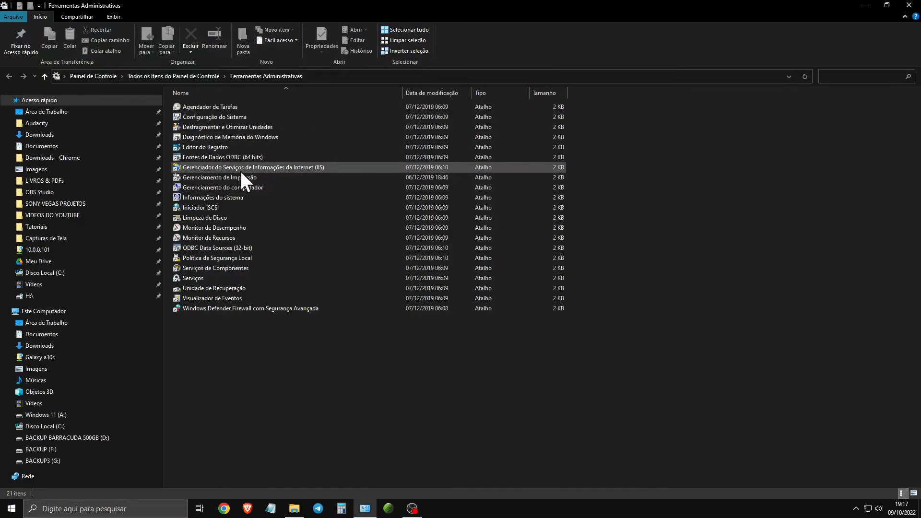
{"action": "double_click", "coordinate": [329, 168]}
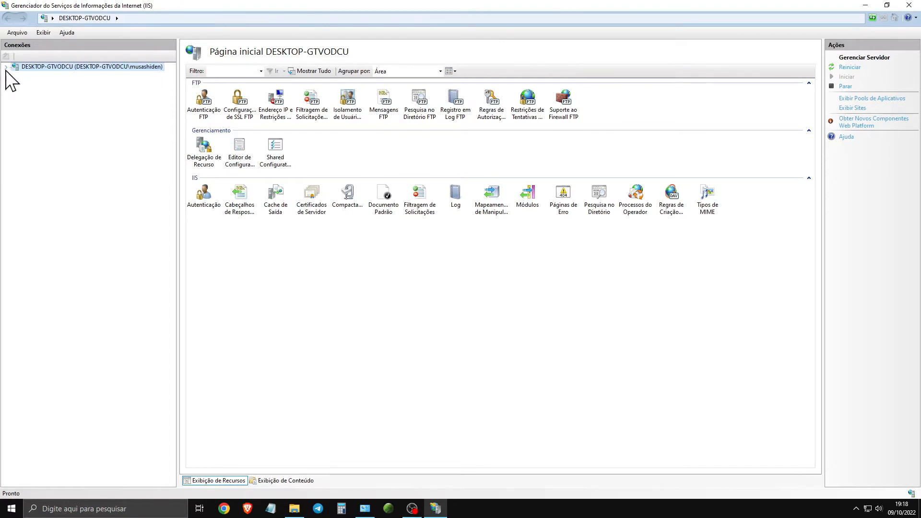
- Expand the server's Sites in the connections tree and remove the "backup a30s" site
{"action": "left_click", "coordinate": [6, 67]}
{"action": "left_click", "coordinate": [15, 84]}
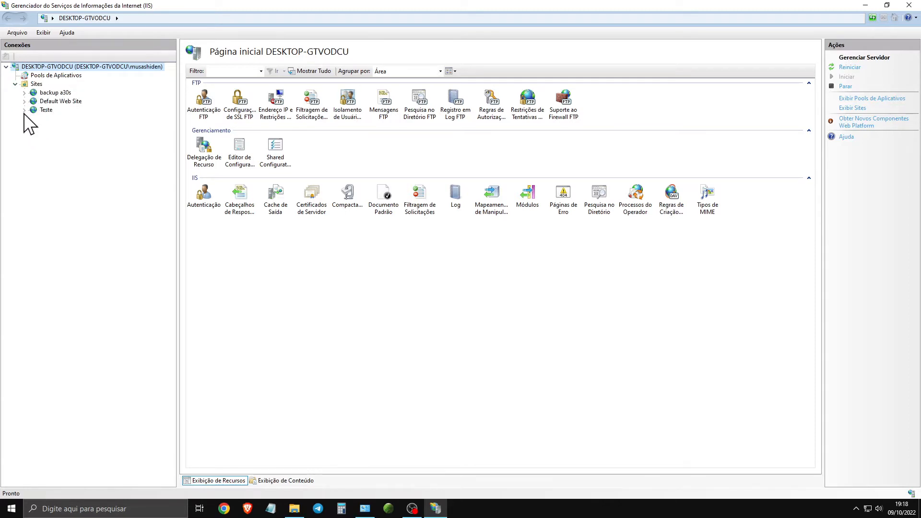
{"action": "right_click", "coordinate": [46, 92]}
{"action": "left_click", "coordinate": [105, 176]}
{"action": "left_click", "coordinate": [447, 289]}
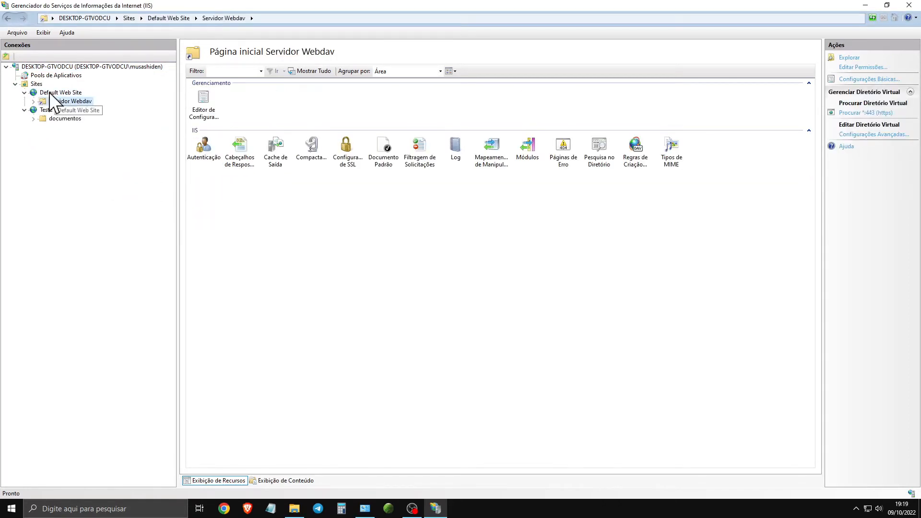
- Remove the "Teste" FTP site from the server's Sites
{"action": "left_click", "coordinate": [56, 94]}
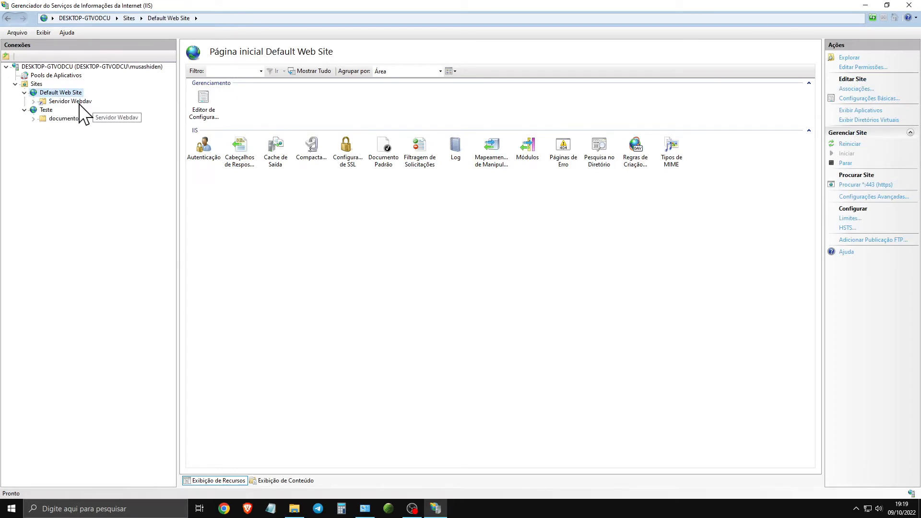
{"action": "left_click", "coordinate": [48, 110]}
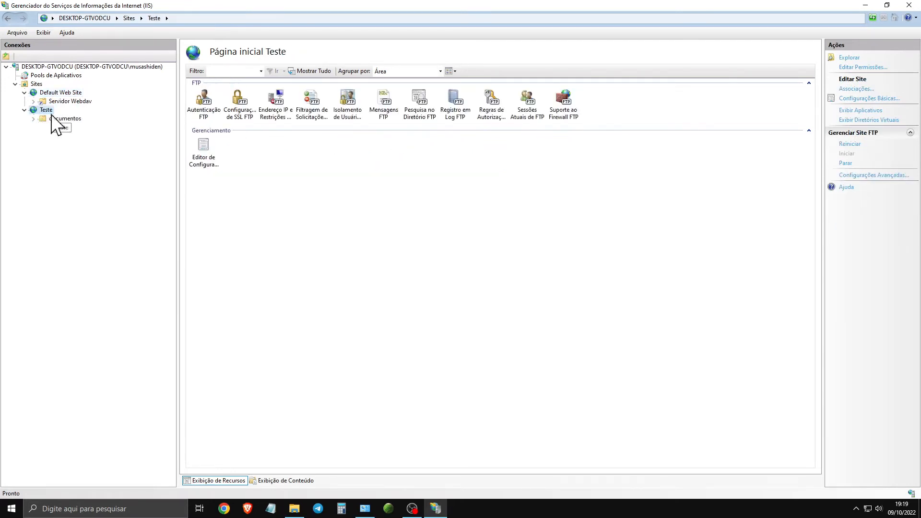
{"action": "right_click", "coordinate": [50, 111]}
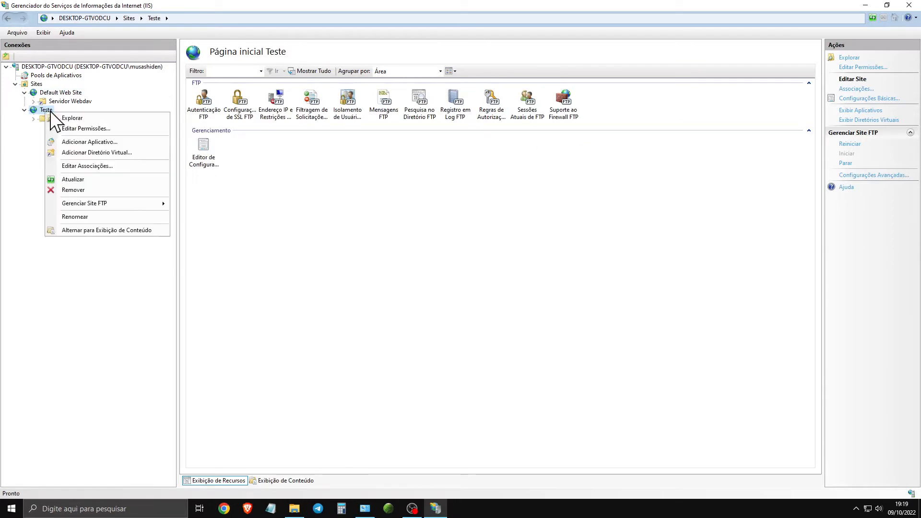
{"action": "left_click", "coordinate": [102, 191]}
{"action": "key", "text": "Return"}
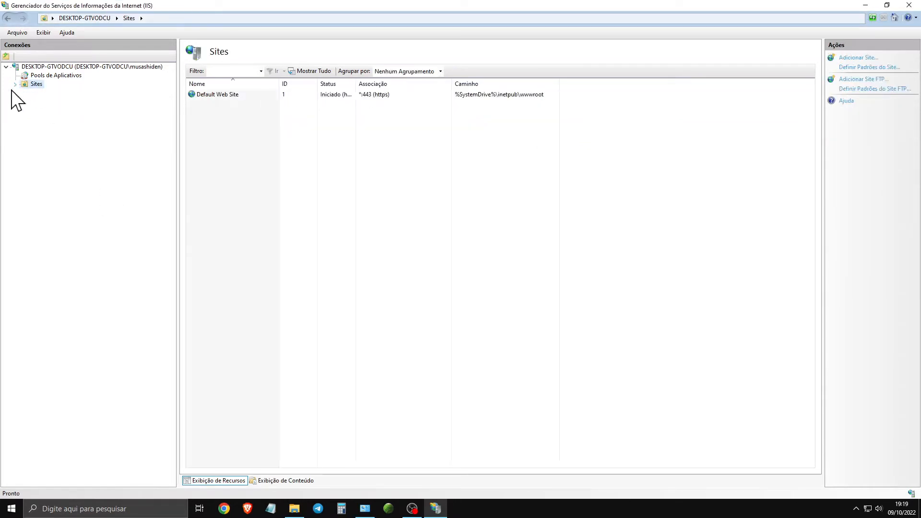
- Expand the server's Sites and start adding a new FTP site
{"action": "left_click", "coordinate": [15, 84]}
{"action": "left_click", "coordinate": [24, 93]}
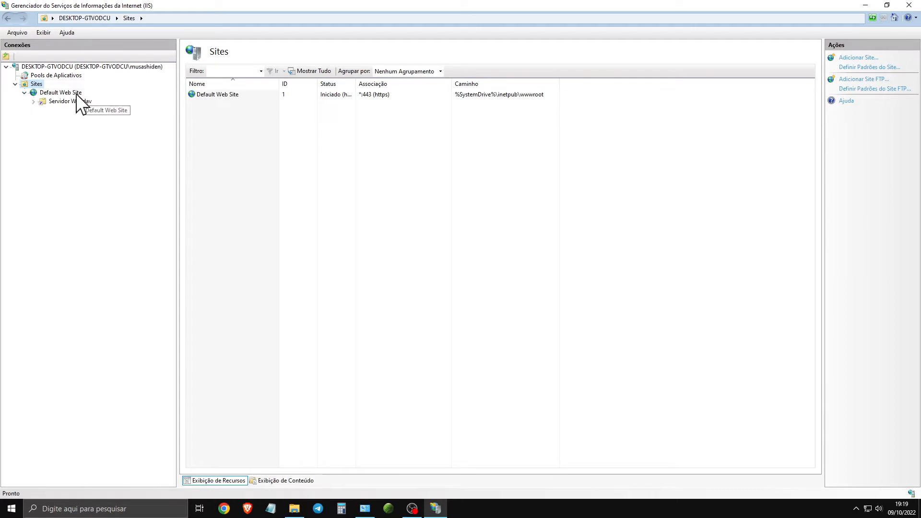
{"action": "left_click", "coordinate": [24, 93]}
{"action": "right_click", "coordinate": [36, 84]}
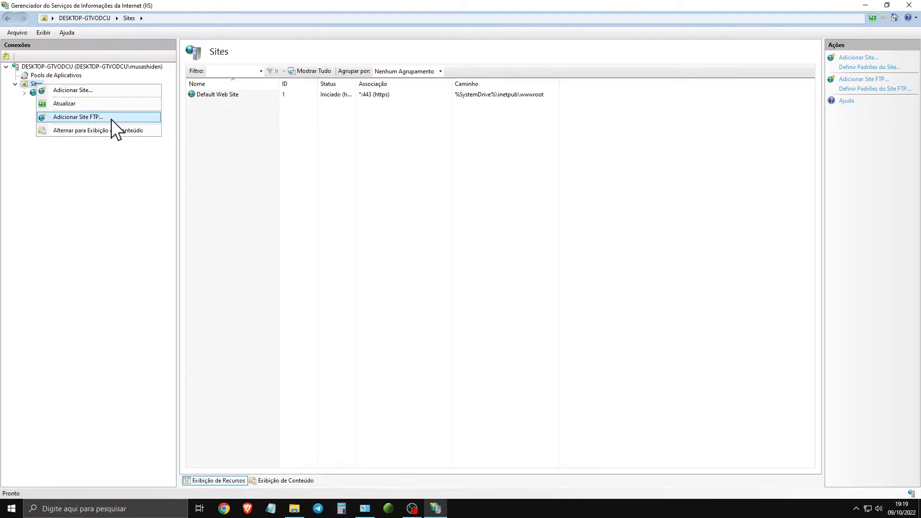
{"action": "left_click", "coordinate": [560, 193]}
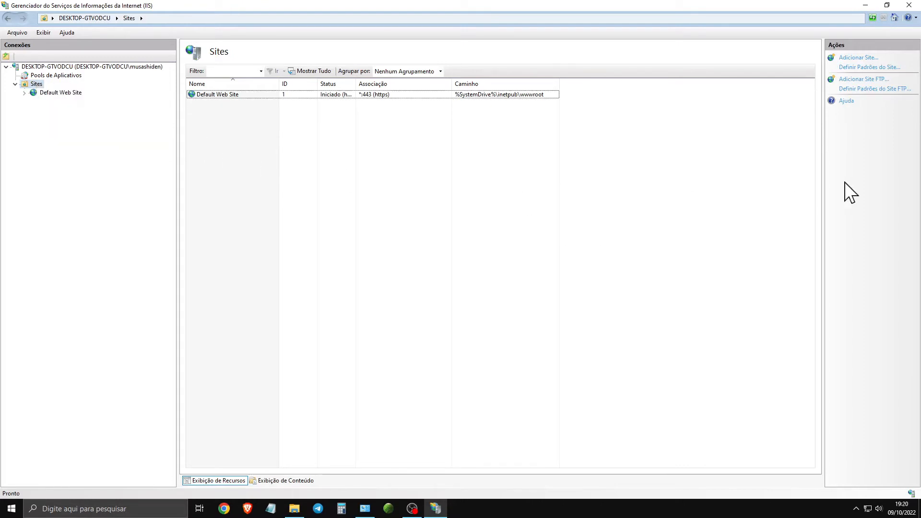
{"action": "left_click", "coordinate": [871, 80]}
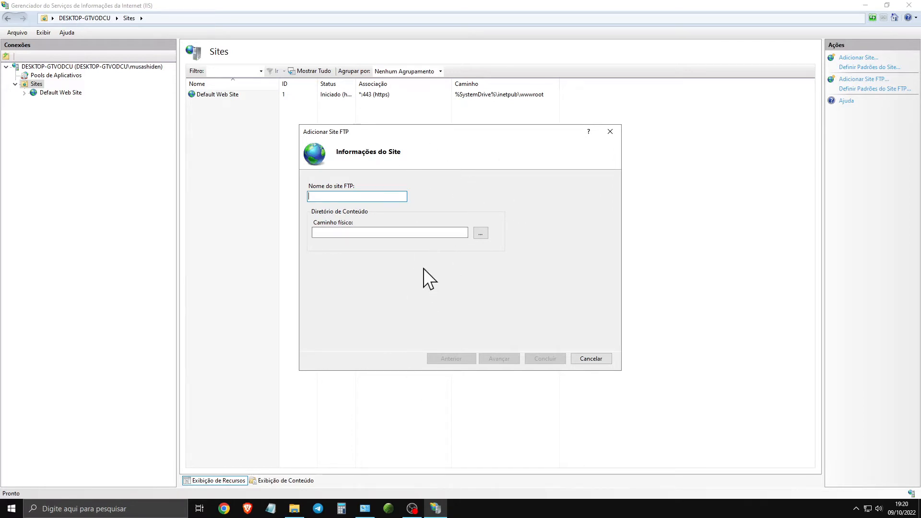
- Switch to File Explorer, open the FTP folder on the BACKUP (F:) drive and delete its documentos folder
{"action": "key", "text": "alt+Tab"}
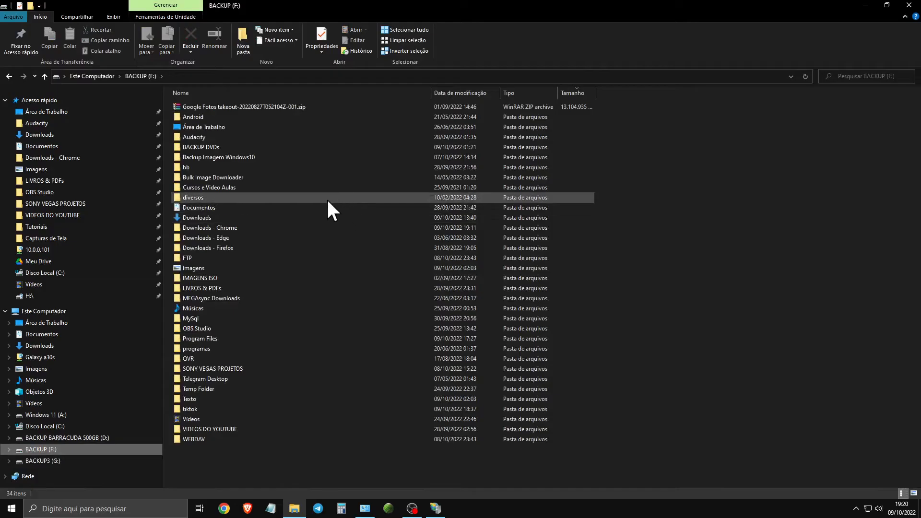
{"action": "double_click", "coordinate": [207, 259]}
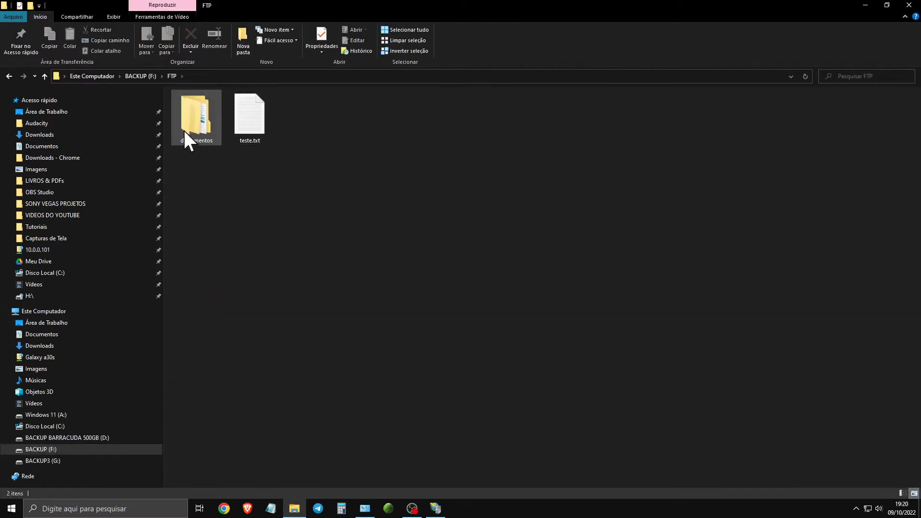
{"action": "double_click", "coordinate": [196, 129]}
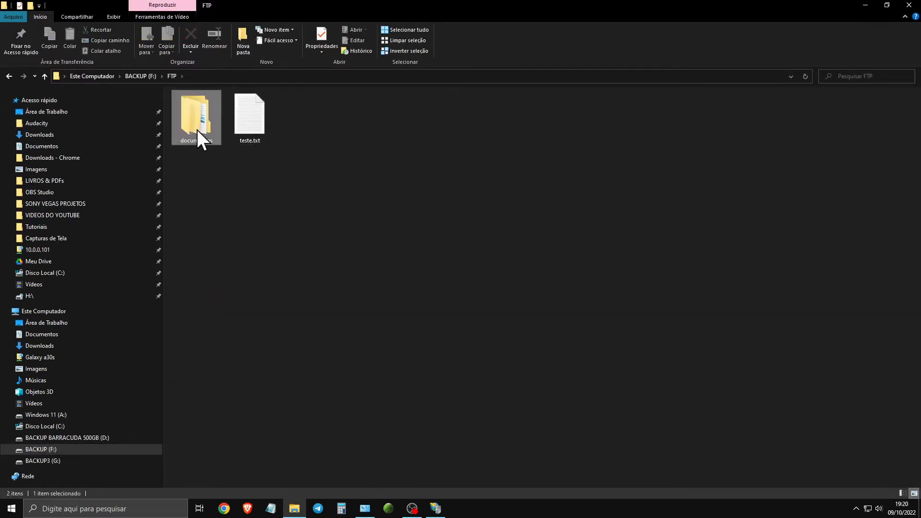
{"action": "double_click", "coordinate": [222, 106]}
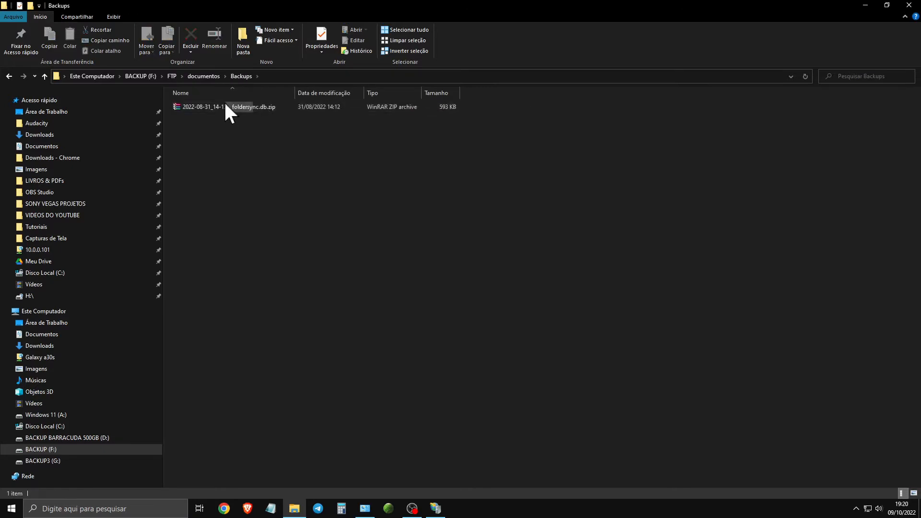
{"action": "left_click", "coordinate": [9, 75]}
{"action": "left_click", "coordinate": [9, 76]}
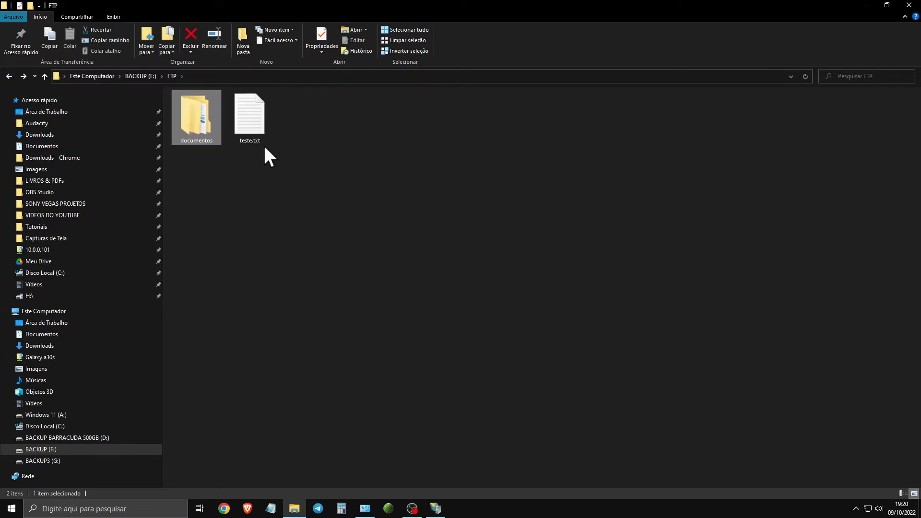
{"action": "key", "text": "Delete"}
- View the text inside teste.txt in the FTP folder and close the file
{"action": "double_click", "coordinate": [208, 127]}
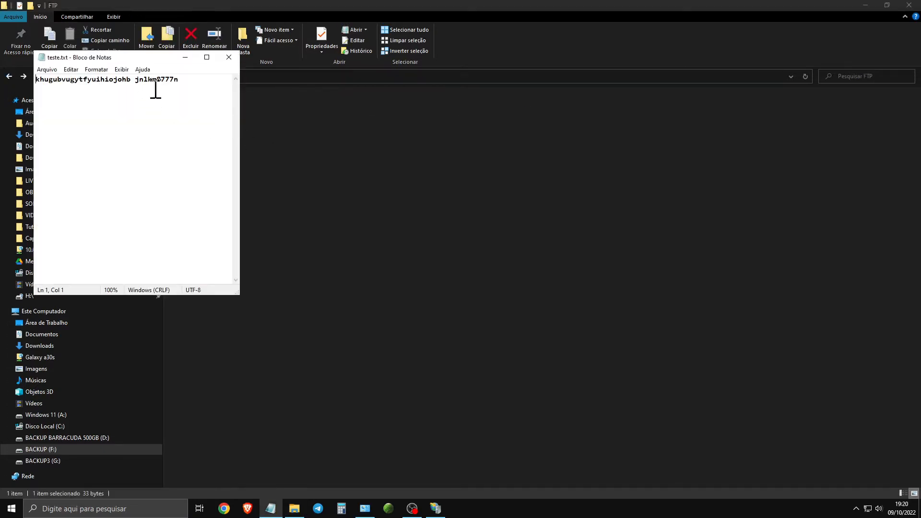
{"action": "left_click_drag", "start_coordinate": [178, 79], "coordinate": [57, 79]}
{"action": "left_click", "coordinate": [235, 53]}
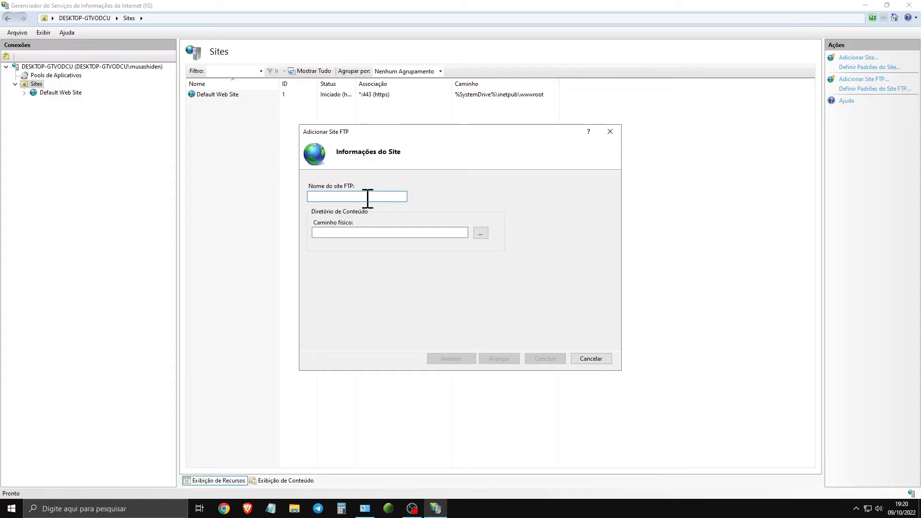
- Switch back to the IIS Manager, name the FTP site teste and set its physical path to F:\FTP
{"action": "type", "text": "teste"}
{"action": "left_click", "coordinate": [480, 233]}
{"action": "scroll", "coordinate": [453, 264], "scroll_direction": "down", "scroll_amount": 3}
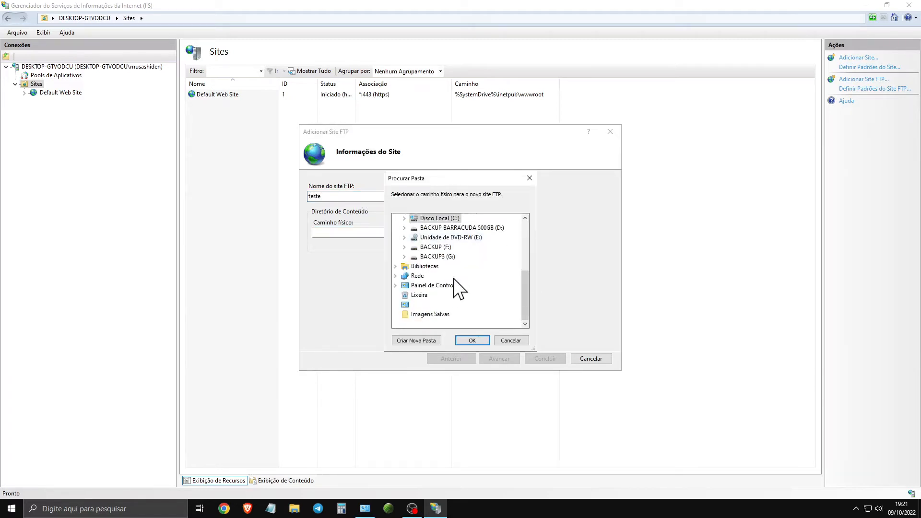
{"action": "scroll", "coordinate": [450, 273], "scroll_direction": "up", "scroll_amount": 3}
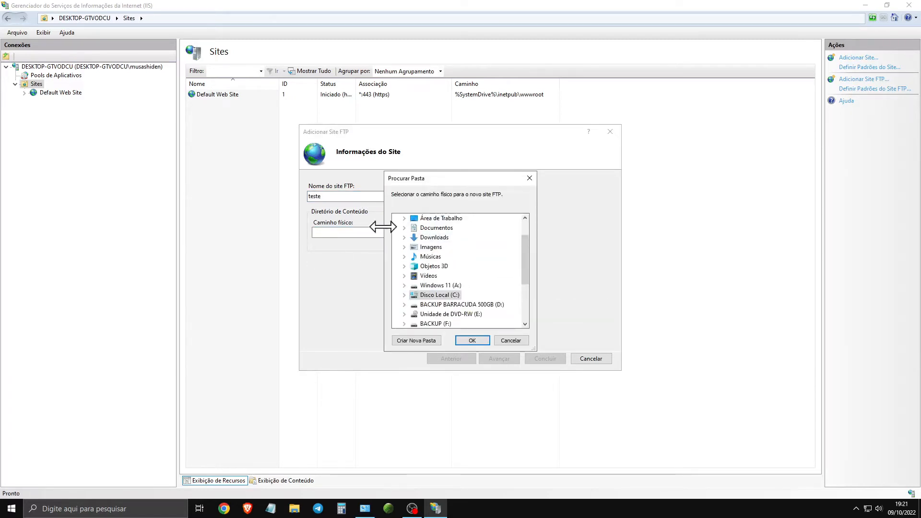
{"action": "scroll", "coordinate": [411, 271], "scroll_direction": "down", "scroll_amount": 3}
{"action": "double_click", "coordinate": [411, 246]}
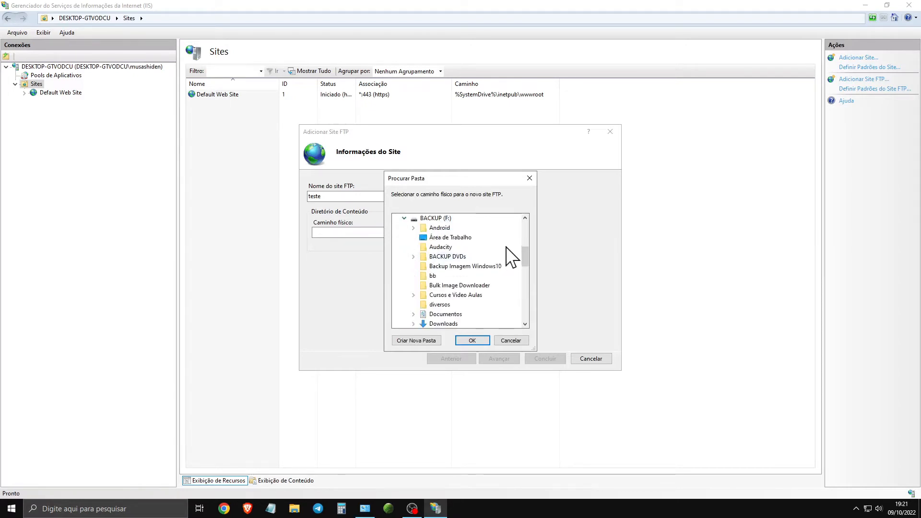
{"action": "scroll", "coordinate": [504, 265], "scroll_direction": "down", "scroll_amount": 5}
{"action": "scroll", "coordinate": [438, 278], "scroll_direction": "up", "scroll_amount": 3}
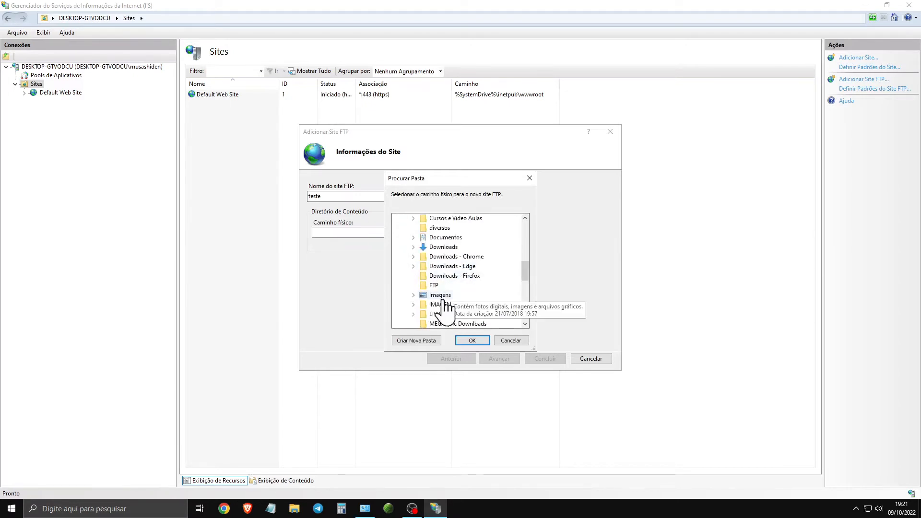
{"action": "left_click", "coordinate": [434, 286]}
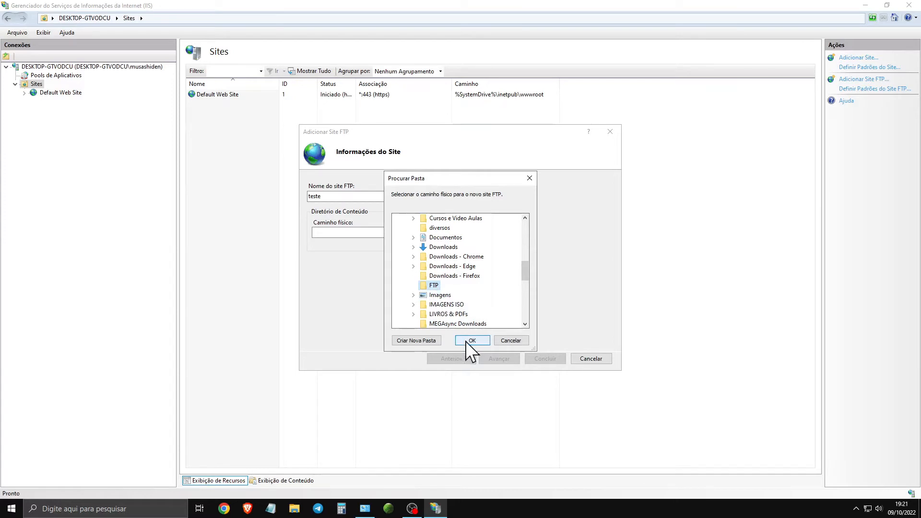
{"action": "left_click", "coordinate": [468, 340]}
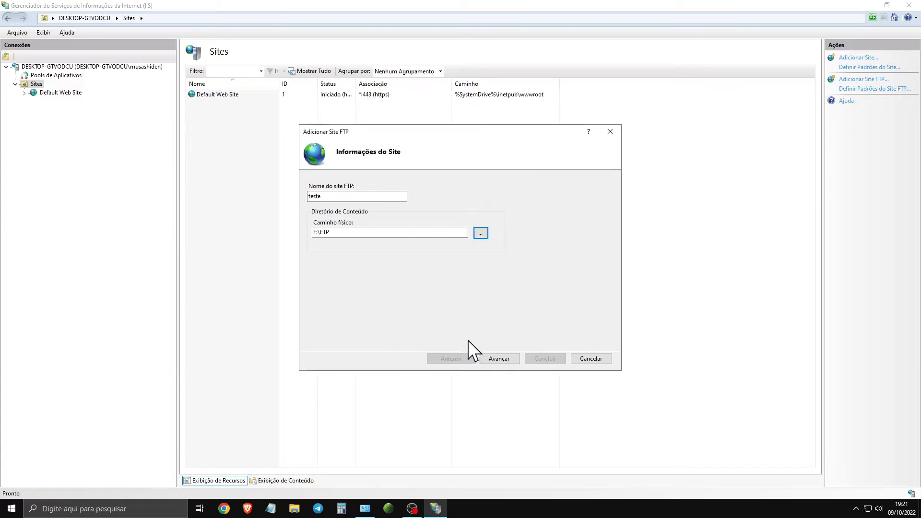
{"action": "left_click", "coordinate": [499, 359]}
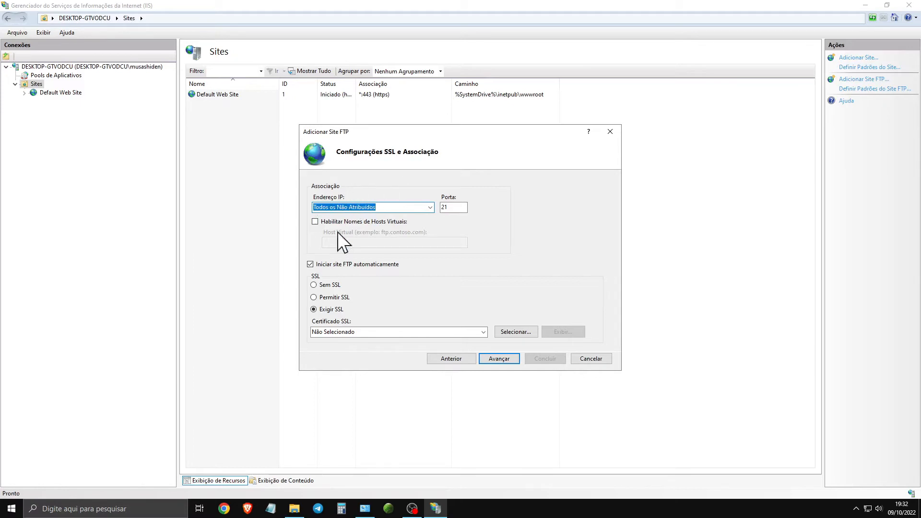
- Check the IP address choices for the FTP site, and try port 990 before setting it back to 21
{"action": "left_click", "coordinate": [431, 209]}
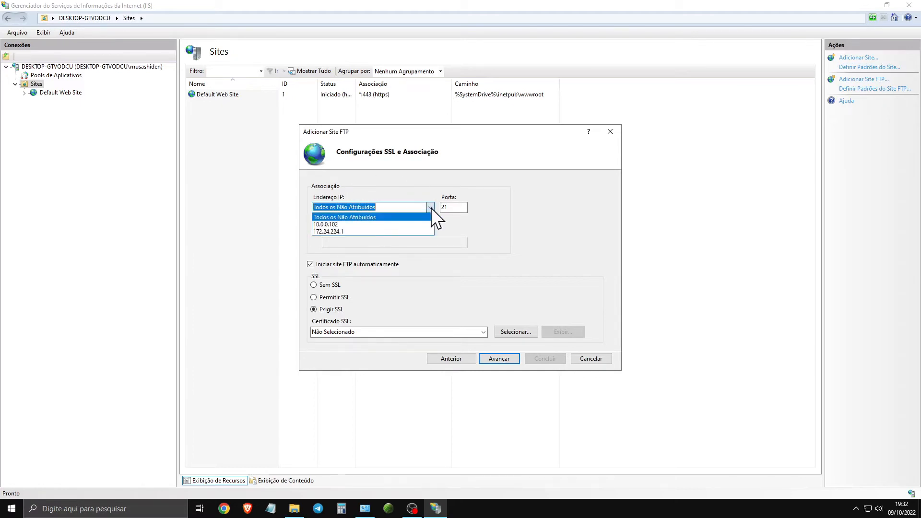
{"action": "left_click", "coordinate": [431, 208]}
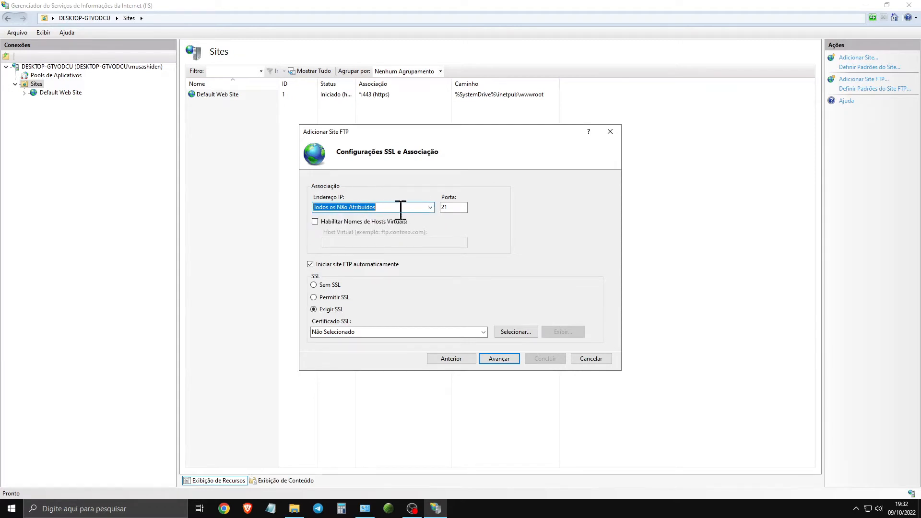
{"action": "key", "text": "Tab"}
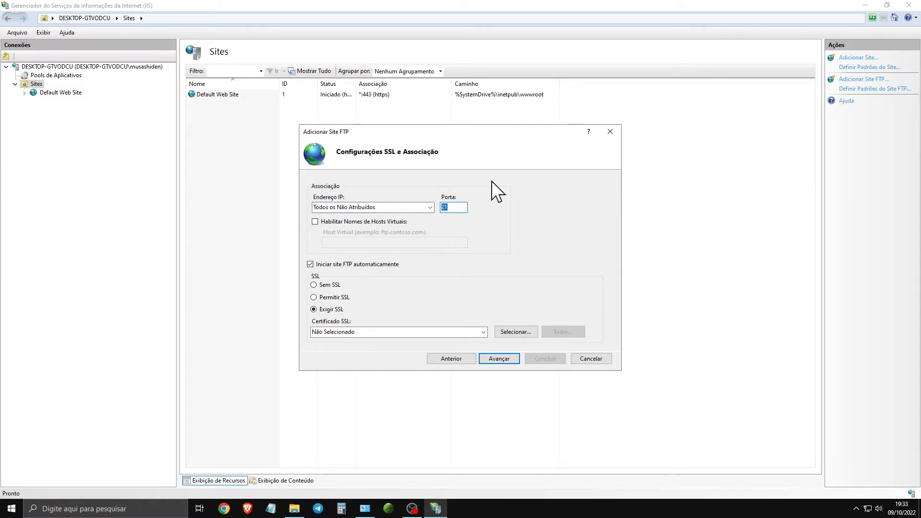
{"action": "type", "text": "990"}
{"action": "left_click_drag", "start_coordinate": [459, 206], "coordinate": [412, 205]}
{"action": "type", "text": "21"}
- Try port 990 again for the FTP site binding and return the port to 21
{"action": "double_click", "coordinate": [448, 208]}
{"action": "left_click", "coordinate": [459, 210]}
{"action": "left_click_drag", "start_coordinate": [457, 207], "coordinate": [437, 206]}
{"action": "type", "text": "99"}
{"action": "left_click_drag", "start_coordinate": [463, 207], "coordinate": [442, 207]}
{"action": "key", "text": "BackSpace"}
{"action": "key", "text": "ctrl+z"}
{"action": "left_click", "coordinate": [457, 209]}
{"action": "left_click_drag", "start_coordinate": [458, 208], "coordinate": [426, 204]}
{"action": "left_click", "coordinate": [449, 207]}
{"action": "left_click_drag", "start_coordinate": [455, 207], "coordinate": [440, 207]}
{"action": "type", "text": "21"}
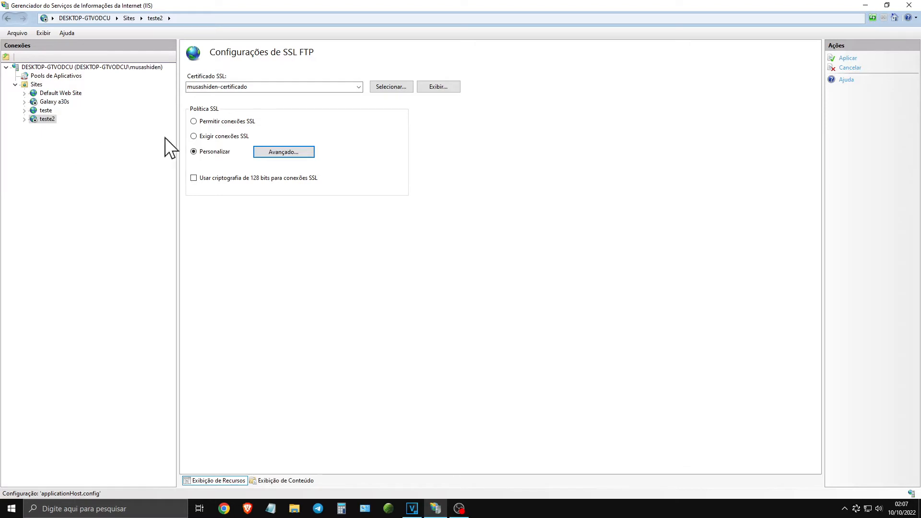
- Open the FTP SSL settings of the teste2 site and view the advanced options of its Personalizar policy
{"action": "left_click", "coordinate": [48, 119]}
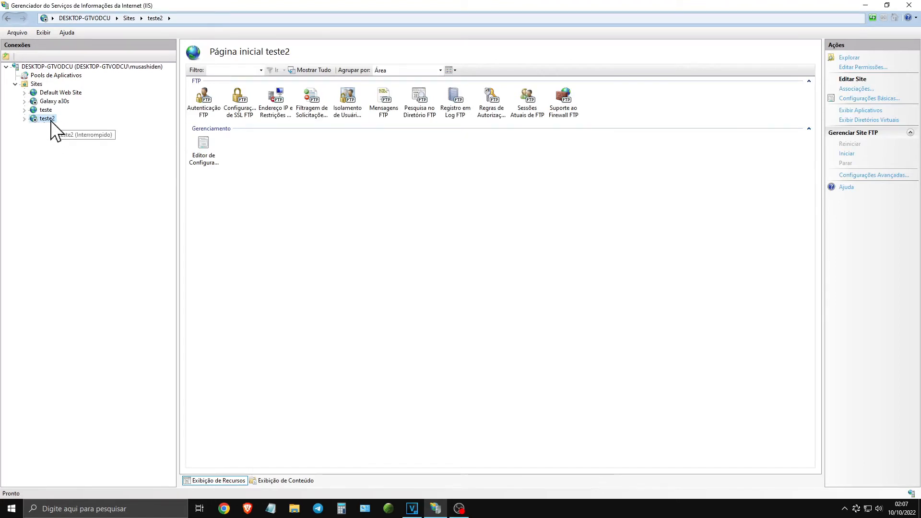
{"action": "double_click", "coordinate": [243, 95]}
{"action": "left_click", "coordinate": [207, 153]}
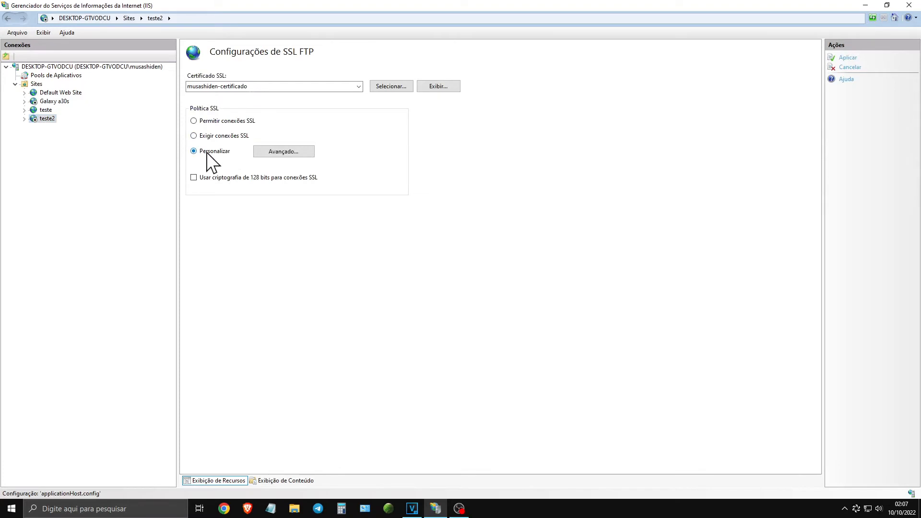
{"action": "left_click", "coordinate": [283, 155]}
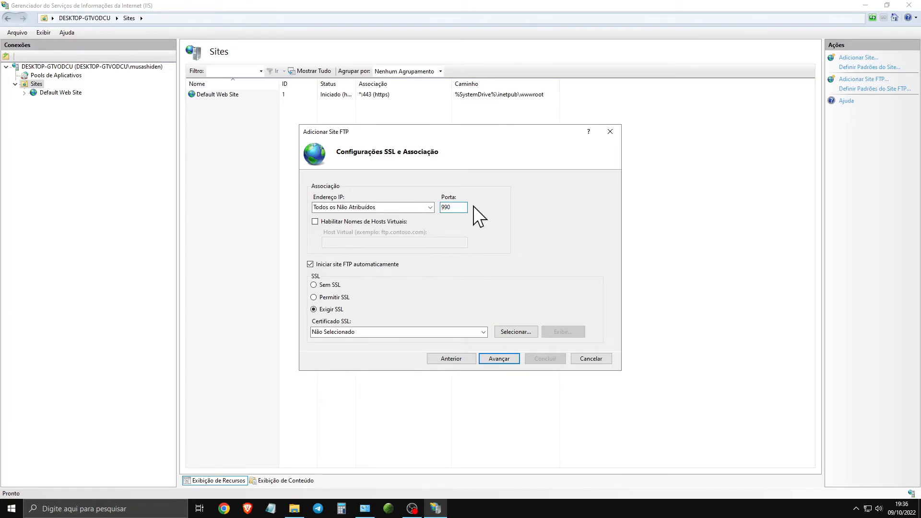
- Review the port, the IP address choices and the available SSL certificates for the new FTP site
{"action": "left_click", "coordinate": [441, 208]}
{"action": "left_click_drag", "start_coordinate": [456, 210], "coordinate": [431, 207]}
{"action": "left_click", "coordinate": [428, 211]}
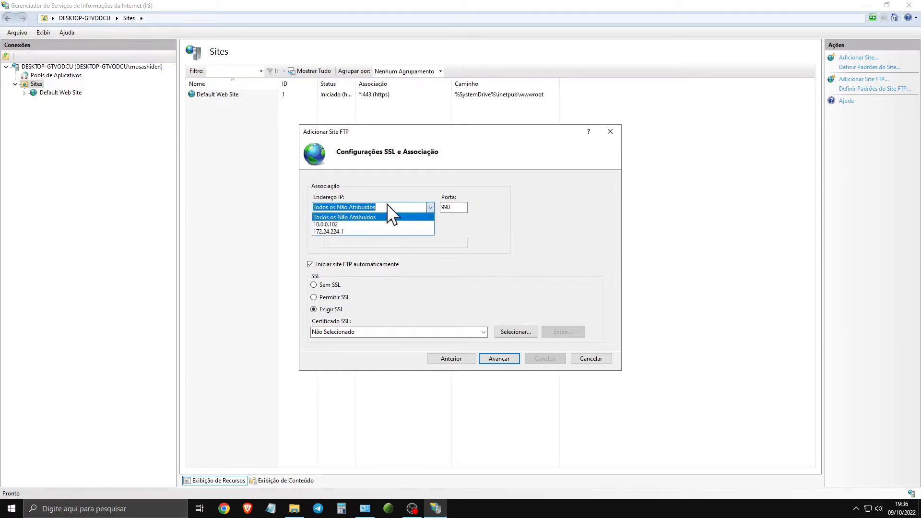
{"action": "left_click", "coordinate": [427, 208]}
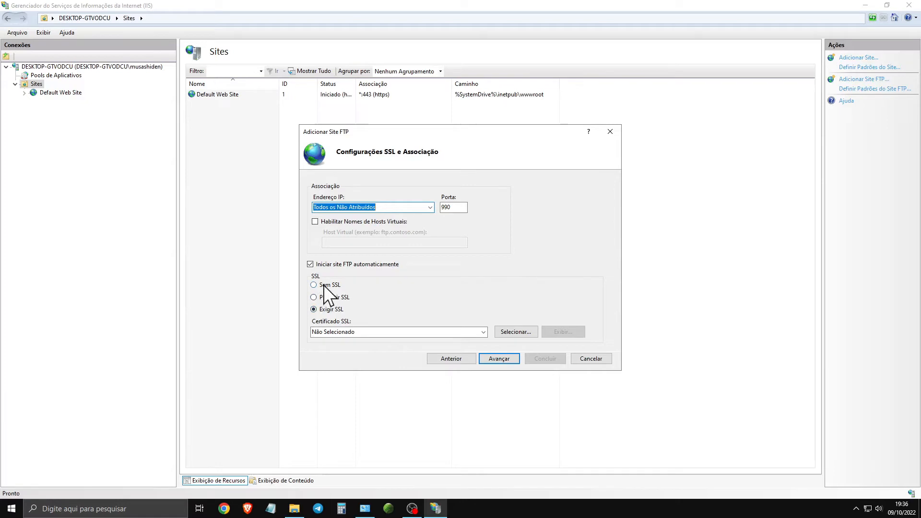
{"action": "left_click", "coordinate": [483, 332]}
{"action": "left_click", "coordinate": [483, 332]}
{"action": "left_click", "coordinate": [484, 332]}
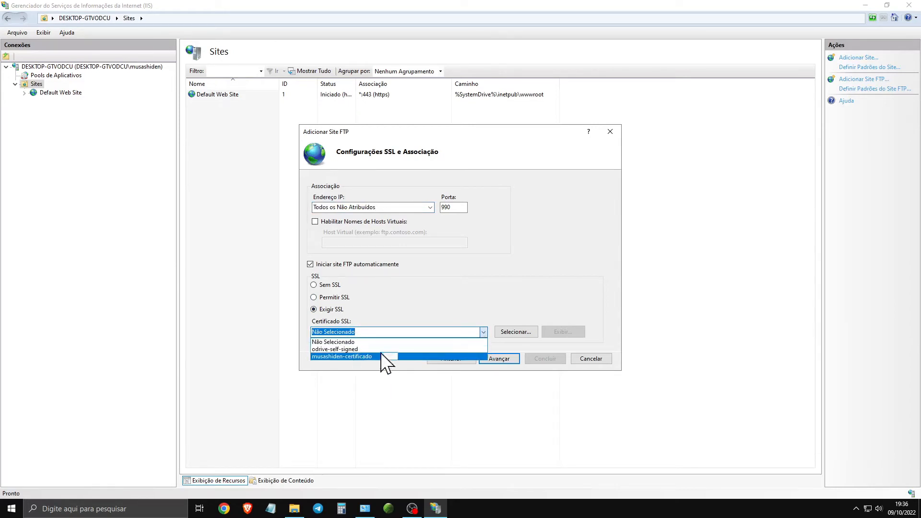
{"action": "left_click", "coordinate": [483, 332]}
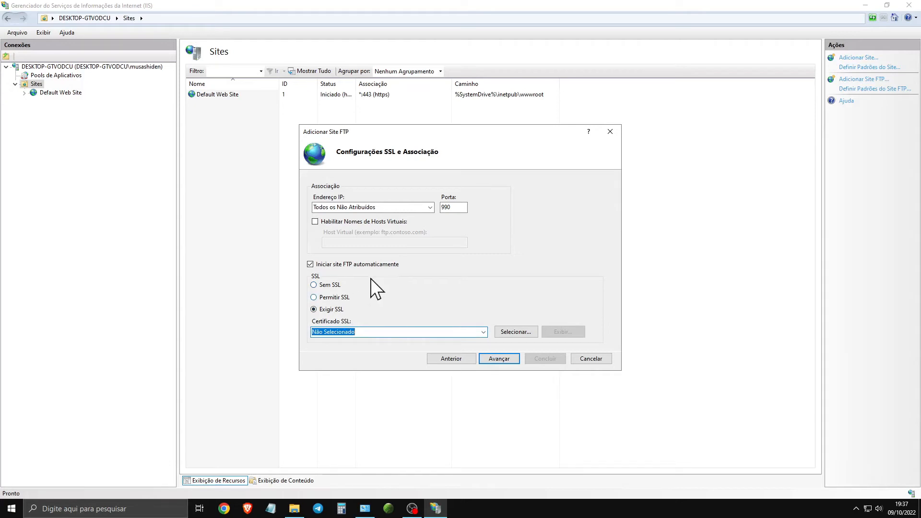
- Try the unencrypted configuration with Sem SSL and port 21
{"action": "left_click", "coordinate": [337, 286]}
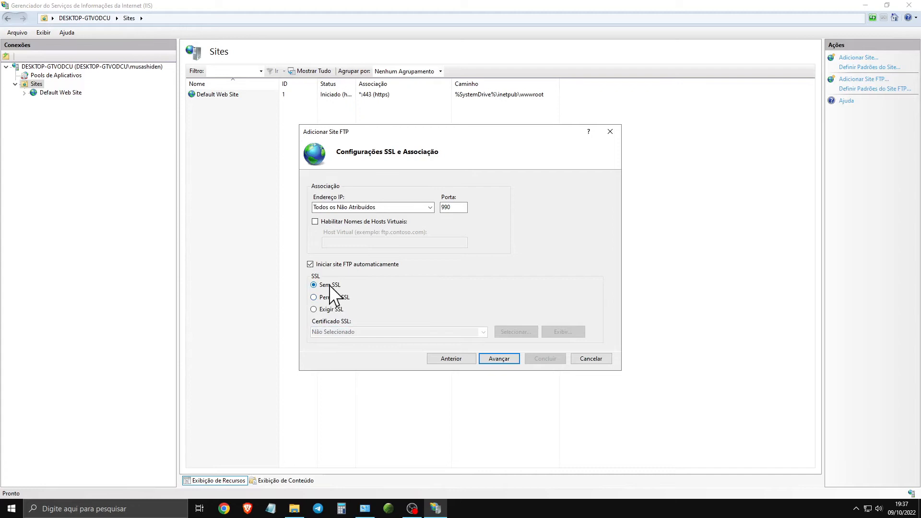
{"action": "double_click", "coordinate": [458, 208]}
{"action": "type", "text": "21"}
{"action": "left_click_drag", "start_coordinate": [452, 207], "coordinate": [430, 208]}
{"action": "left_click", "coordinate": [454, 209]}
{"action": "left_click_drag", "start_coordinate": [459, 208], "coordinate": [424, 212]}
{"action": "left_click", "coordinate": [327, 286]}
{"action": "left_click_drag", "start_coordinate": [456, 207], "coordinate": [432, 210]}
{"action": "left_click", "coordinate": [455, 210]}
- Set the SSL policy to Exigir SSL and choose musashiden-certificado as the SSL certificate
{"action": "left_click", "coordinate": [331, 308]}
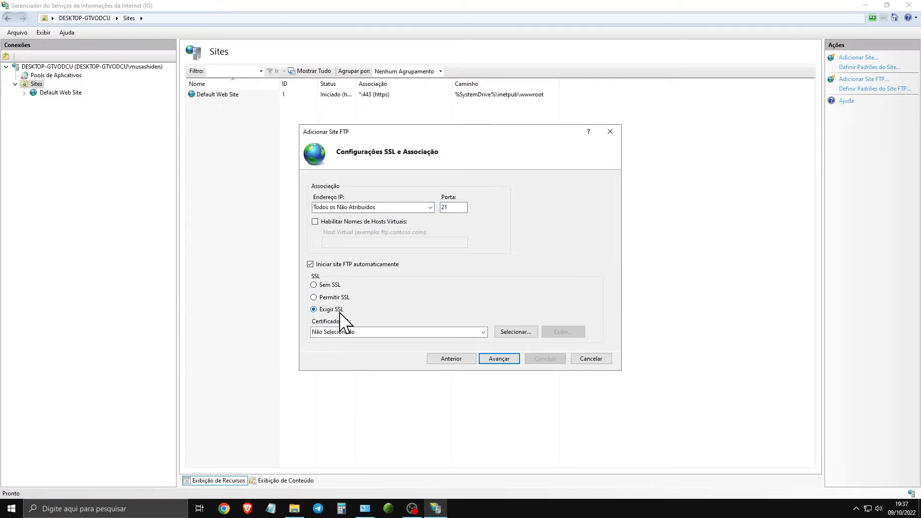
{"action": "left_click", "coordinate": [478, 331]}
{"action": "left_click", "coordinate": [354, 356]}
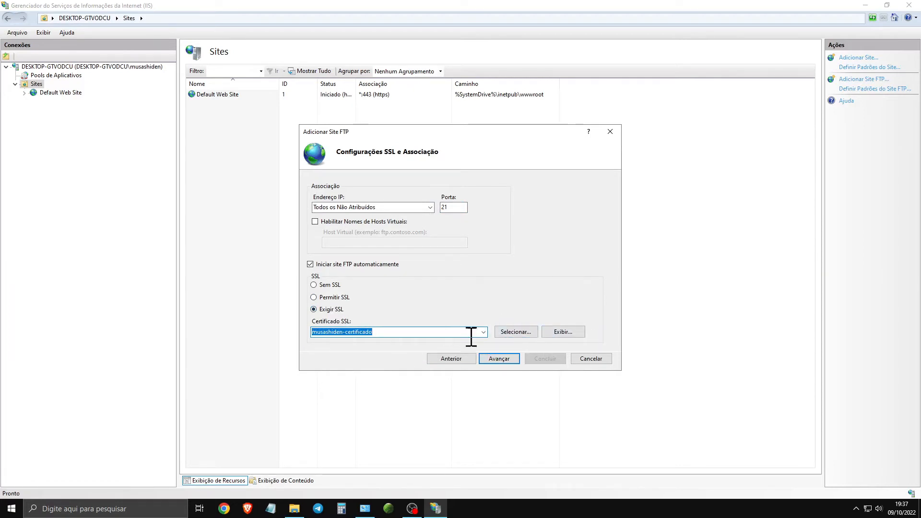
- Set the FTP site's port to 990, keeping Exigir SSL and musashiden-certificado selected
{"action": "double_click", "coordinate": [453, 207]}
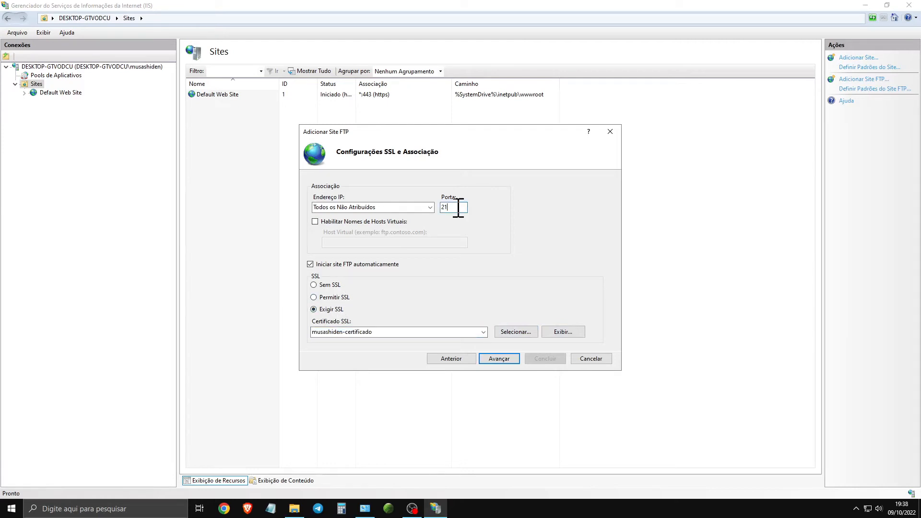
{"action": "type", "text": "99"}
{"action": "left_click", "coordinate": [335, 311]}
{"action": "left_click", "coordinate": [457, 209]}
{"action": "left_click_drag", "start_coordinate": [457, 207], "coordinate": [414, 215]}
{"action": "left_click", "coordinate": [335, 310]}
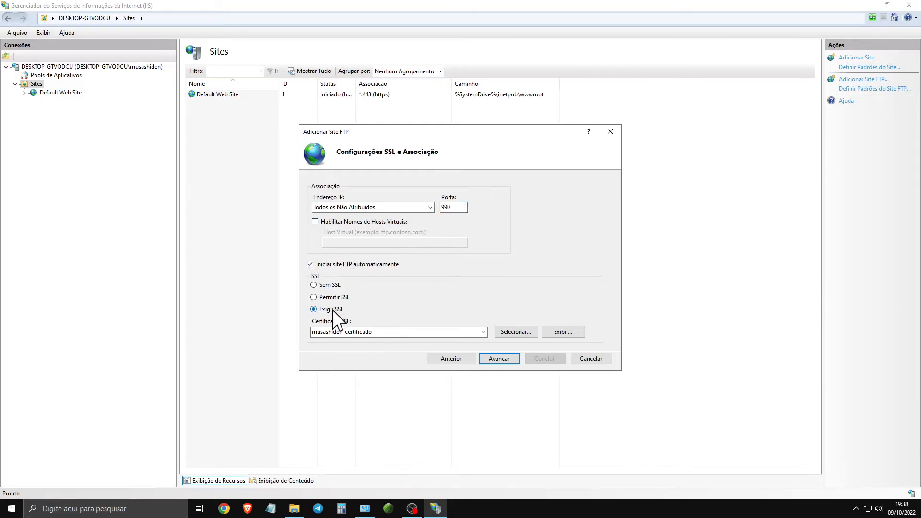
{"action": "left_click", "coordinate": [479, 331]}
{"action": "left_click", "coordinate": [370, 355]}
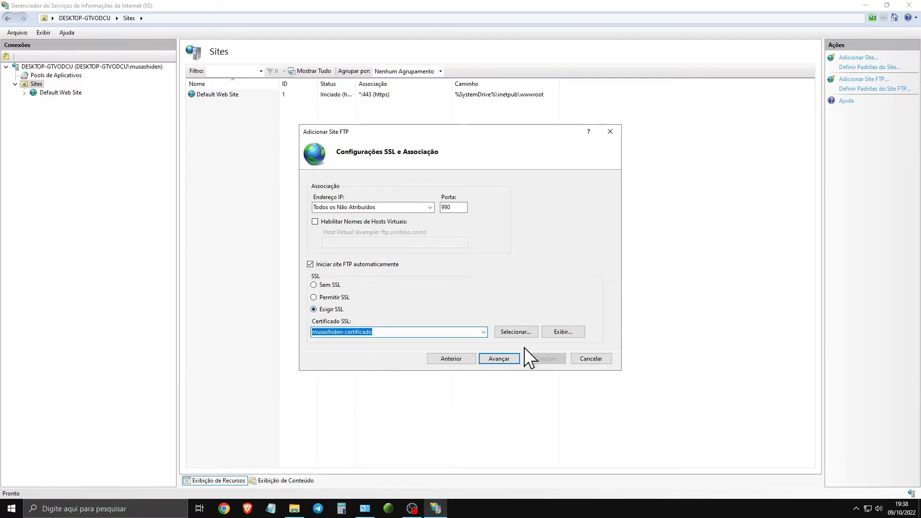
- Continue to the authentication settings, use Básico authentication and allow access for Todos os usuários
{"action": "left_click", "coordinate": [508, 359]}
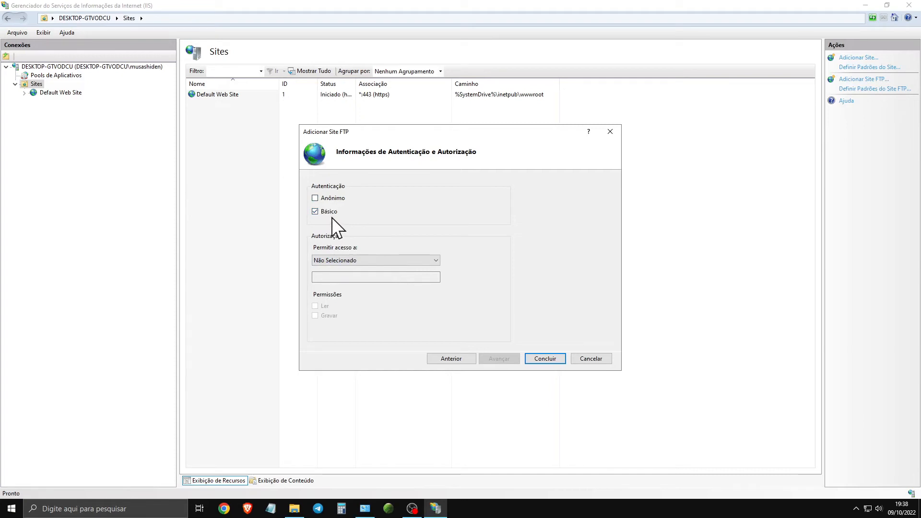
{"action": "left_click", "coordinate": [405, 260]}
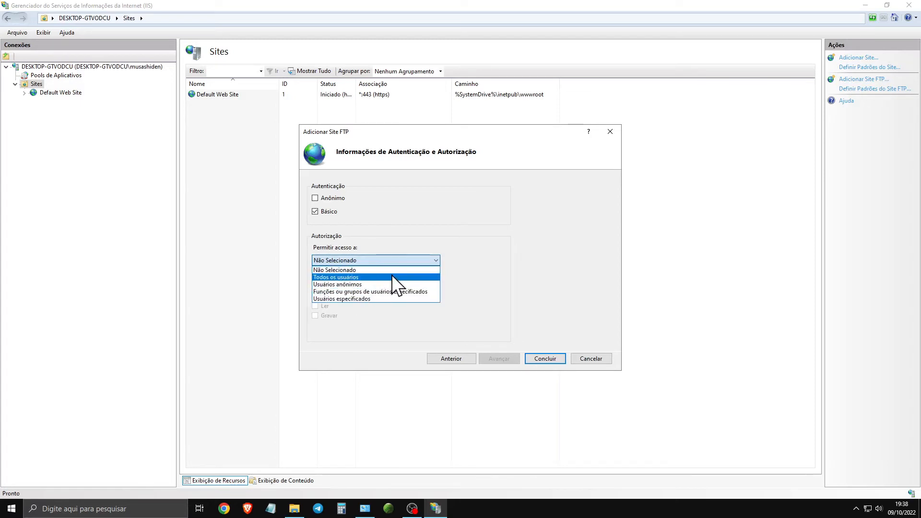
{"action": "left_click", "coordinate": [366, 298]}
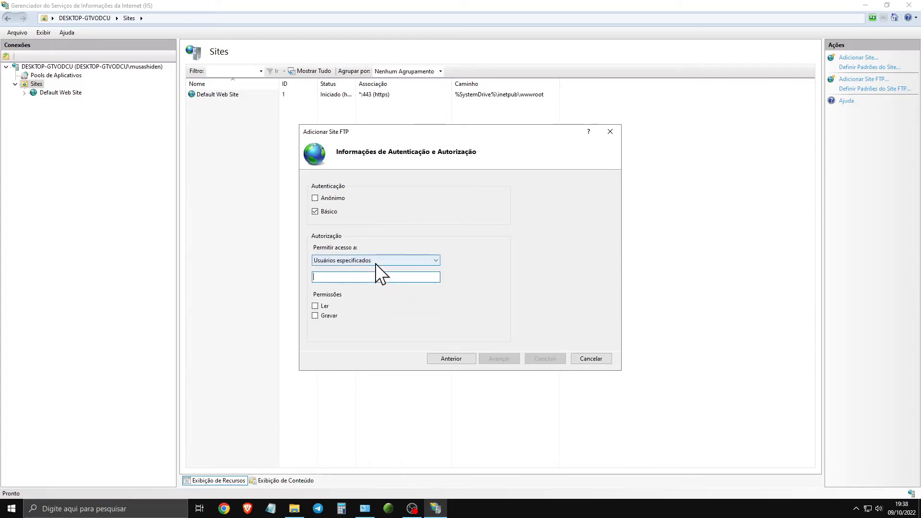
{"action": "left_click", "coordinate": [375, 262]}
{"action": "left_click", "coordinate": [361, 277]}
{"action": "left_click", "coordinate": [393, 261]}
{"action": "left_click", "coordinate": [369, 277]}
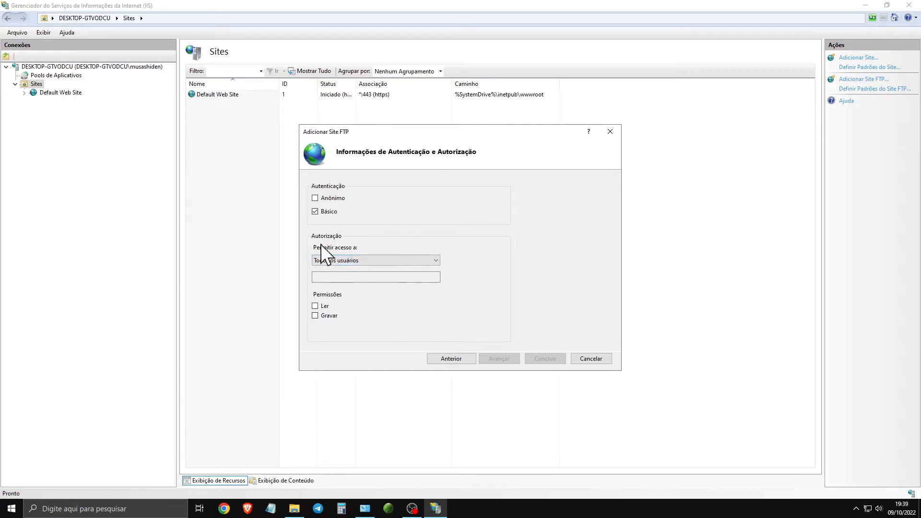
- Grant the Ler and Gravar permissions to all users and finish creating the FTP site
{"action": "left_click", "coordinate": [353, 262]}
{"action": "left_click", "coordinate": [353, 261]}
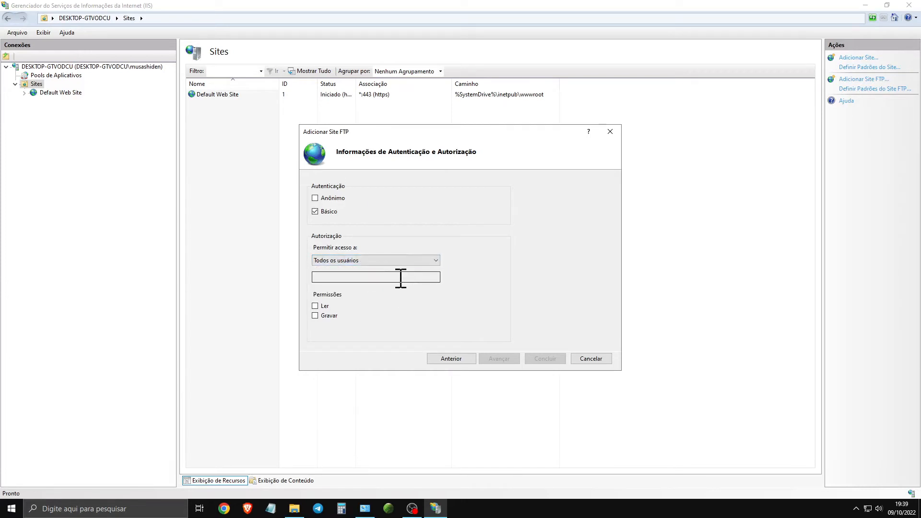
{"action": "left_click", "coordinate": [318, 307]}
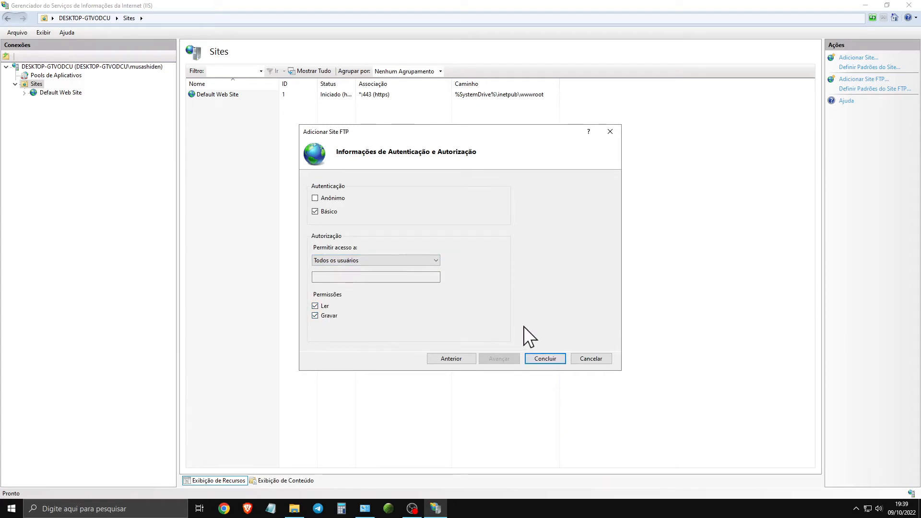
{"action": "left_click", "coordinate": [544, 358]}
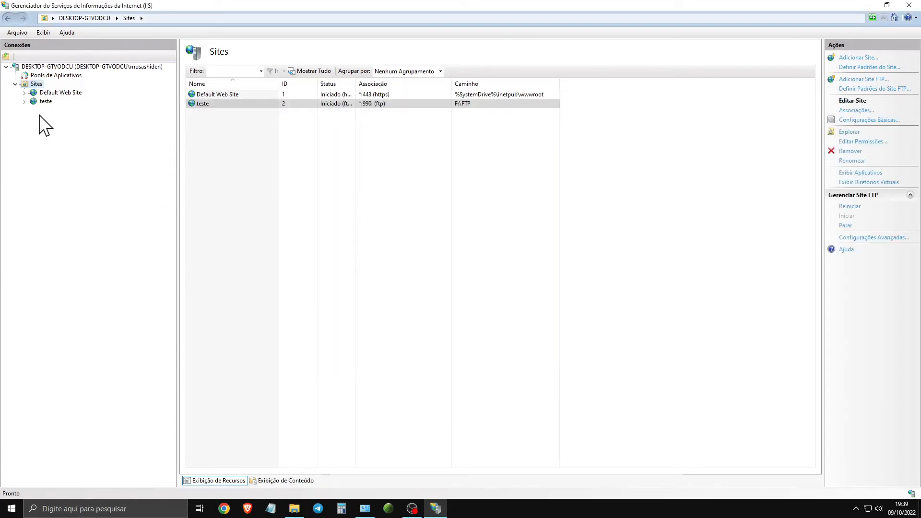
- Show the teste site's contents and select its teste.txt file
{"action": "left_click", "coordinate": [327, 105]}
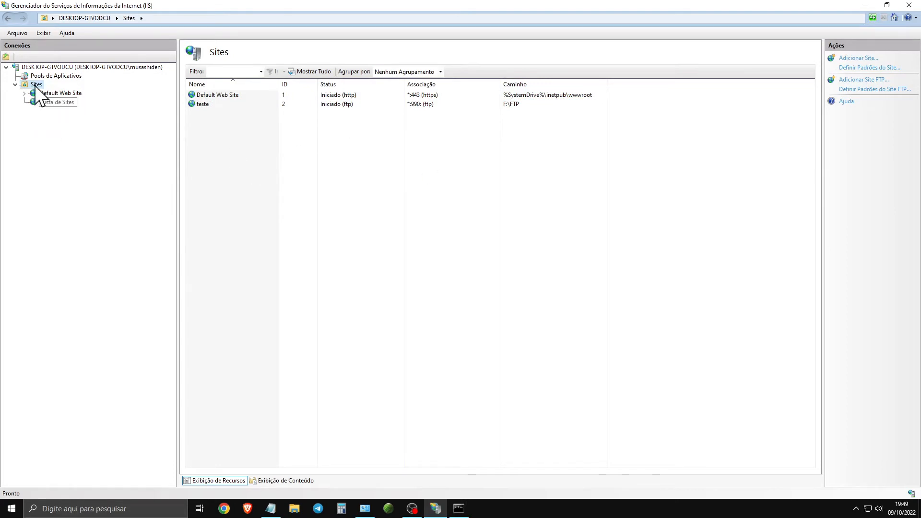
{"action": "left_click", "coordinate": [46, 102]}
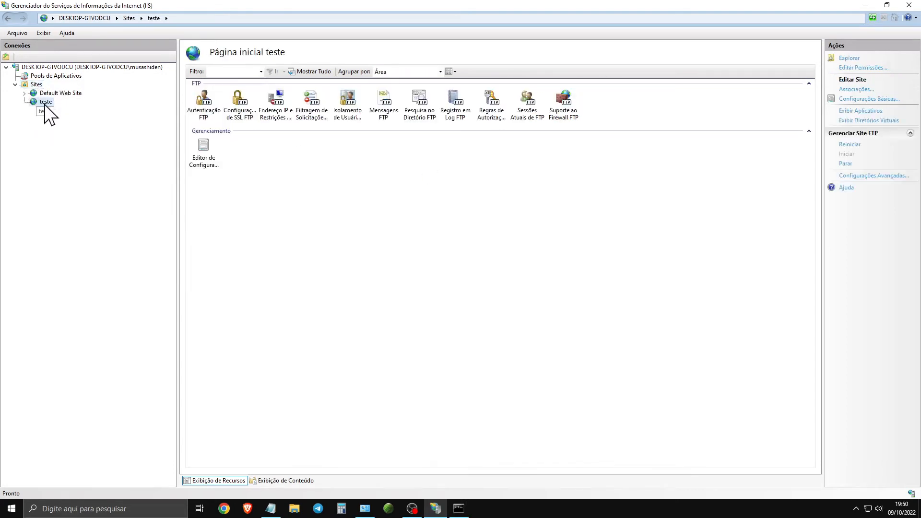
{"action": "right_click", "coordinate": [44, 103]}
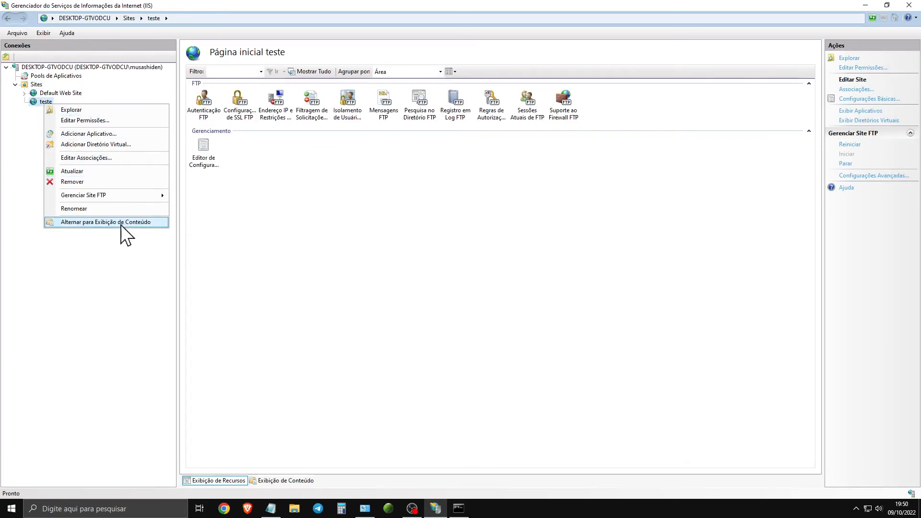
{"action": "left_click", "coordinate": [146, 222]}
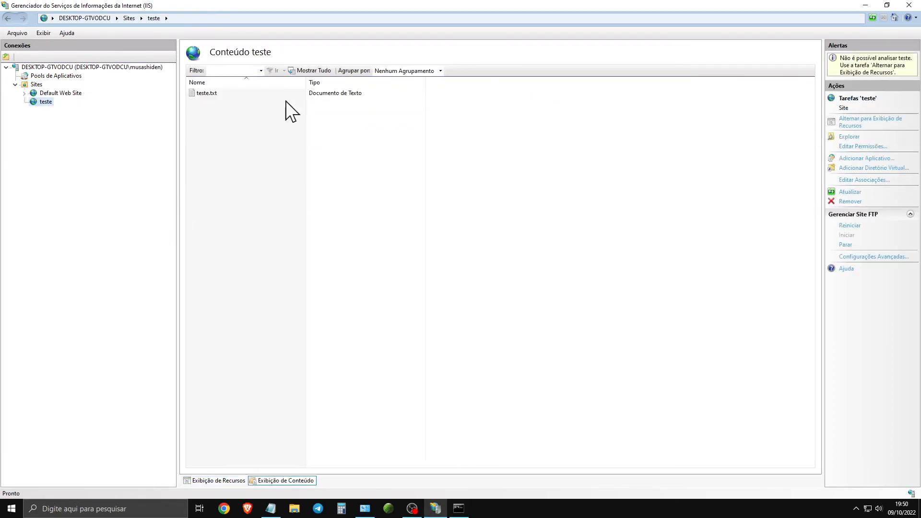
{"action": "left_click", "coordinate": [234, 93]}
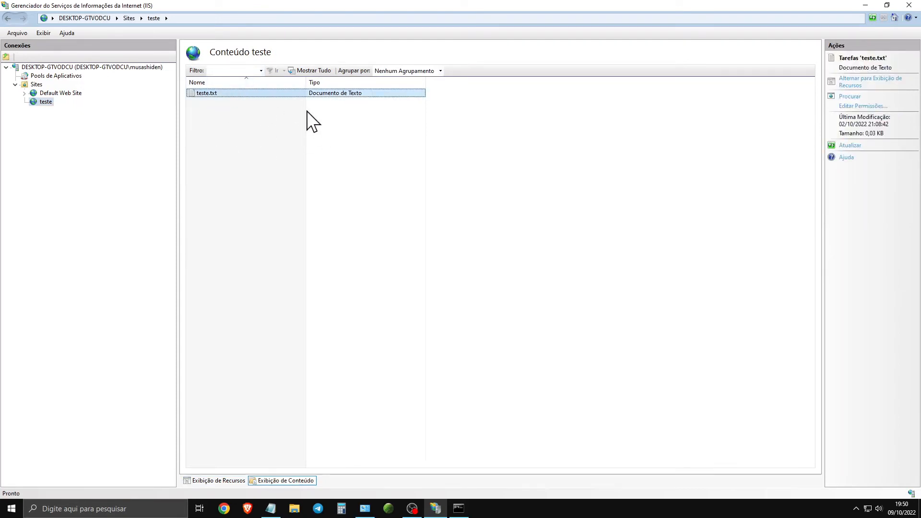
{"action": "double_click", "coordinate": [221, 94]}
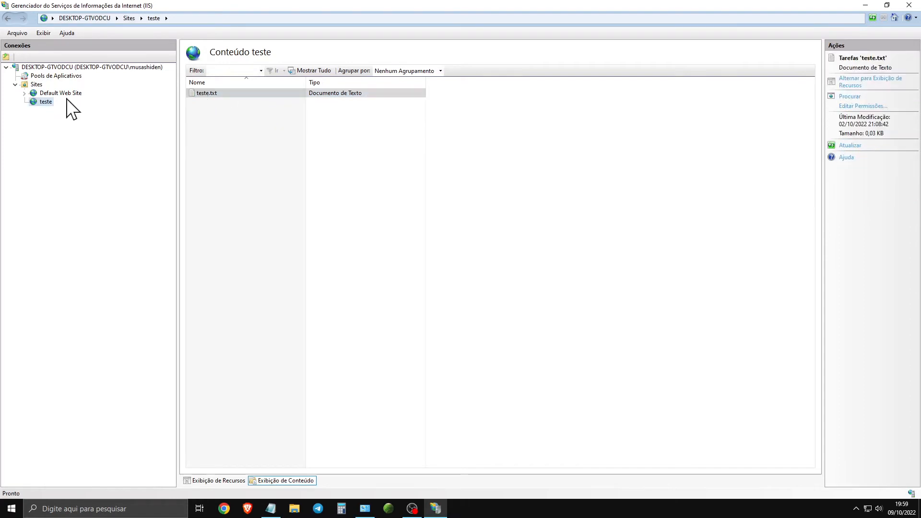
- Review the management commands available for the teste site, such as Explorar and Atualizar
{"action": "left_click_drag", "start_coordinate": [67, 98], "coordinate": [48, 103]}
{"action": "right_click", "coordinate": [46, 102]}
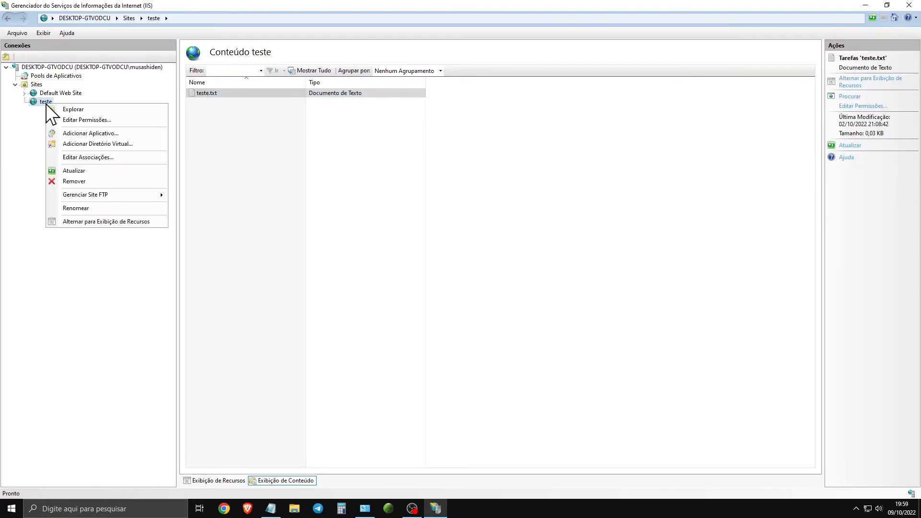
{"action": "left_click", "coordinate": [104, 111]}
{"action": "left_click", "coordinate": [205, 129]}
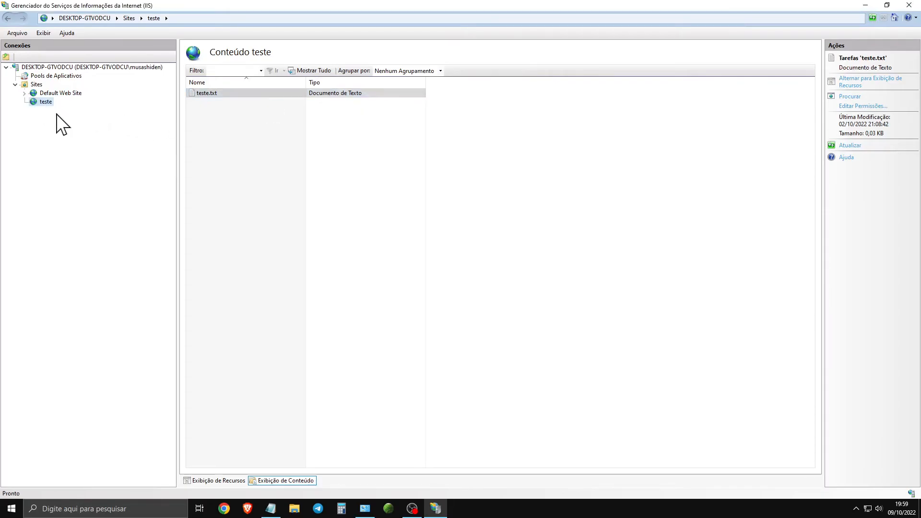
{"action": "right_click", "coordinate": [45, 102]}
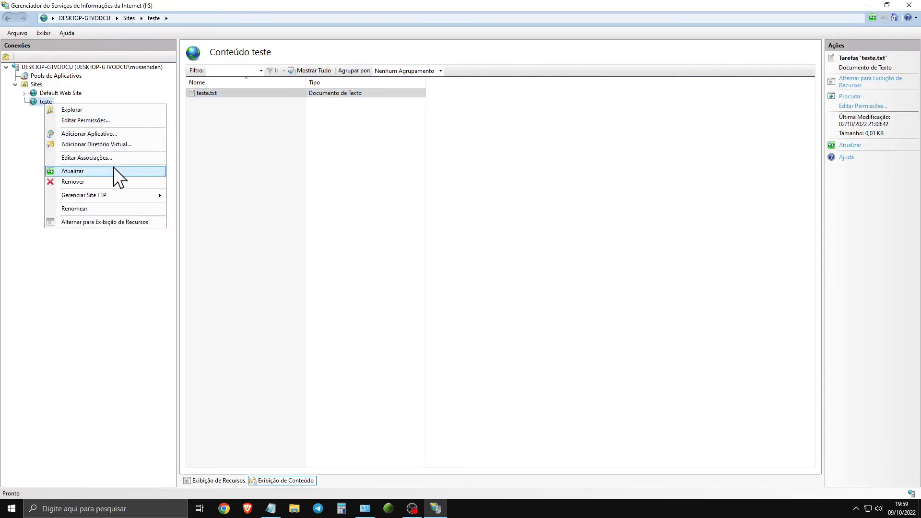
{"action": "left_click", "coordinate": [282, 162]}
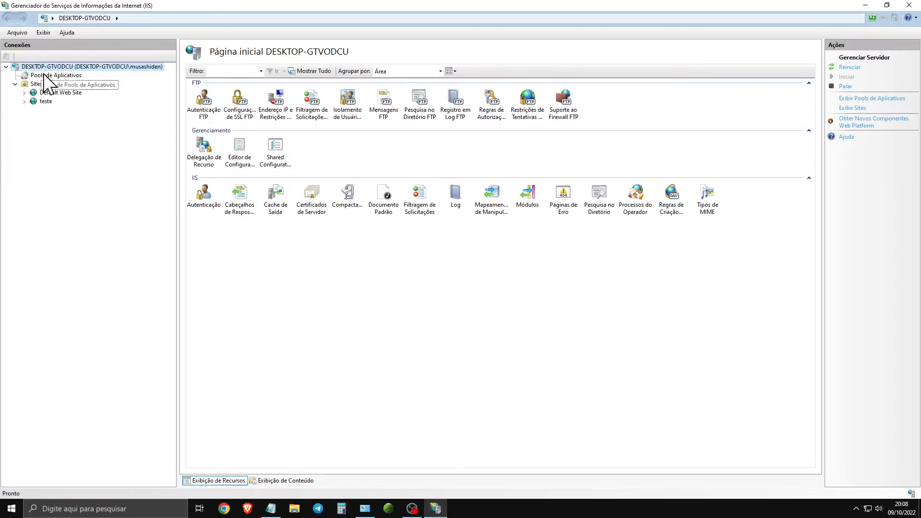
- Create a self-signed server certificate with the friendly name musashi in the Pessoal certificate store
{"action": "left_click", "coordinate": [7, 67]}
{"action": "left_click", "coordinate": [7, 67]}
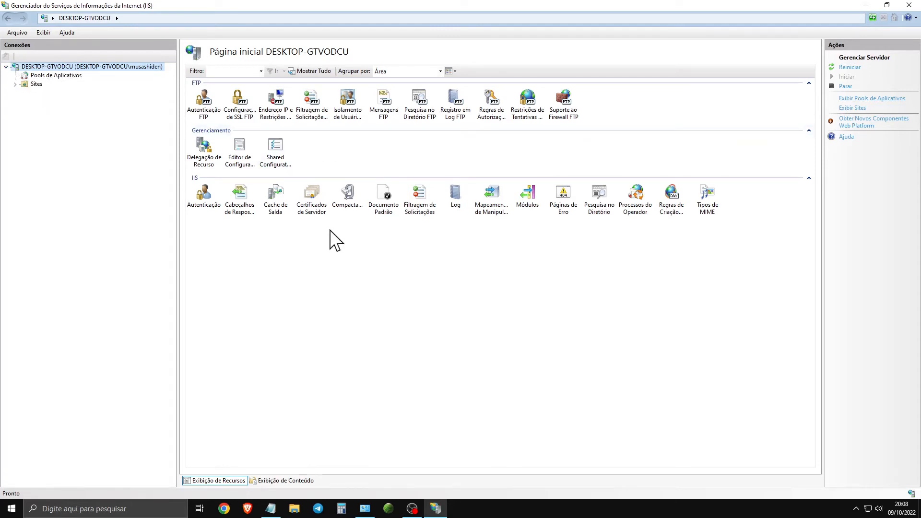
{"action": "double_click", "coordinate": [315, 201]}
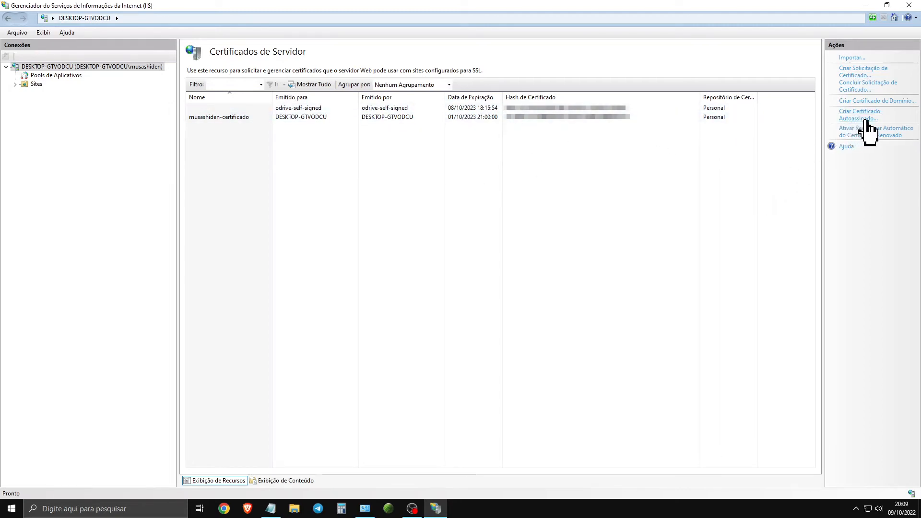
{"action": "left_click", "coordinate": [859, 115]}
{"action": "type", "text": "musashi"}
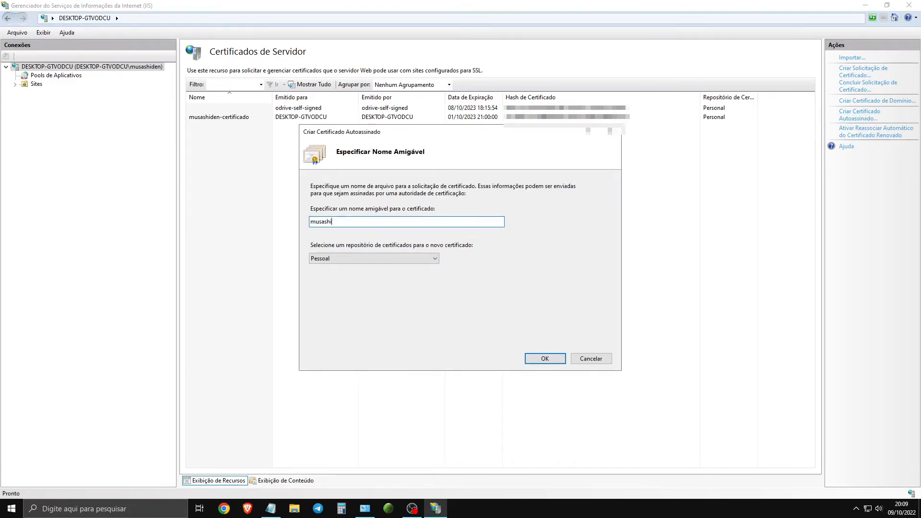
{"action": "left_click", "coordinate": [413, 258]}
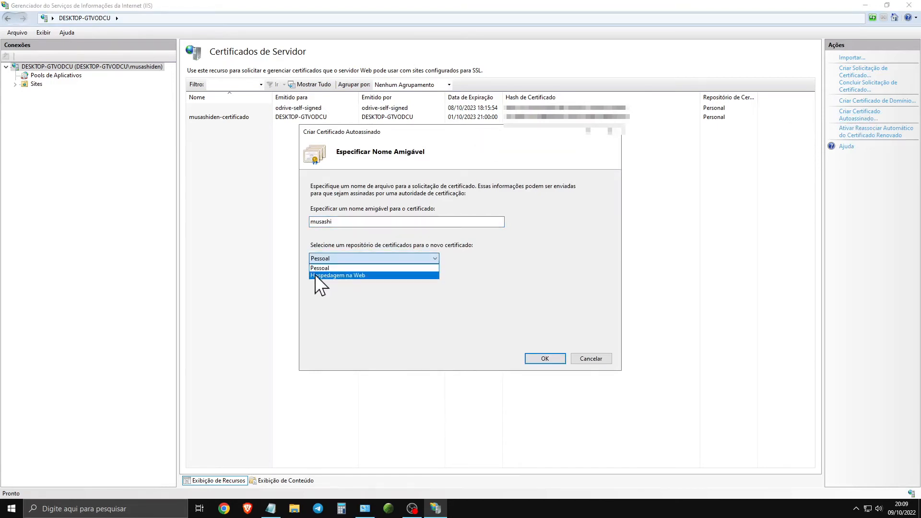
{"action": "left_click", "coordinate": [343, 267]}
{"action": "left_click", "coordinate": [541, 358]}
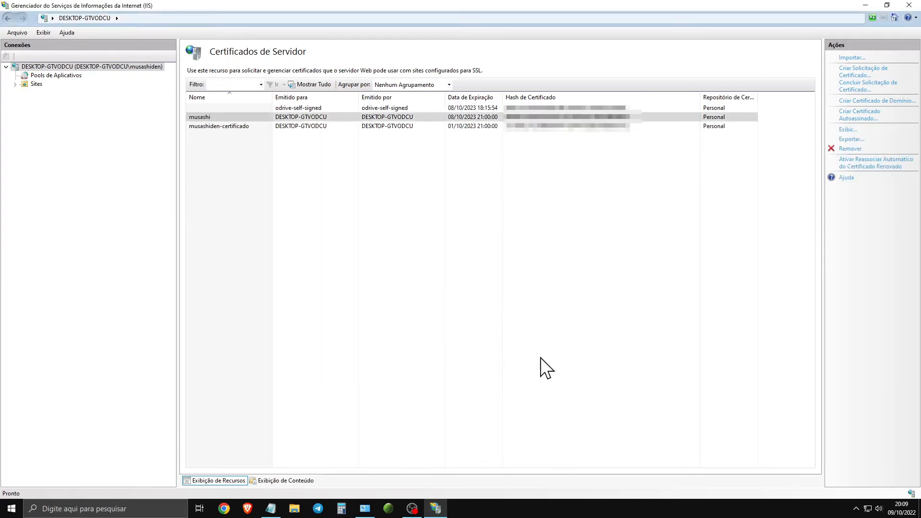
- View the details of the musashi server certificate
{"action": "right_click", "coordinate": [278, 117]}
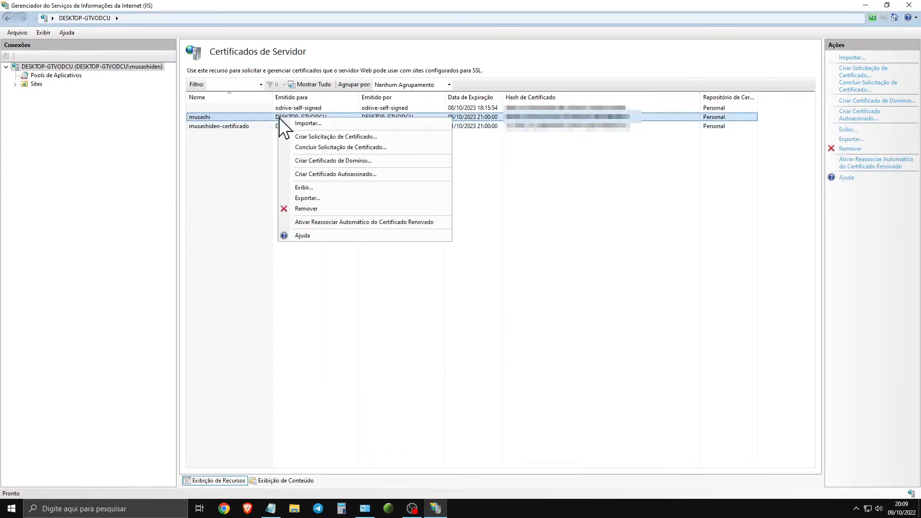
{"action": "right_click", "coordinate": [217, 116]}
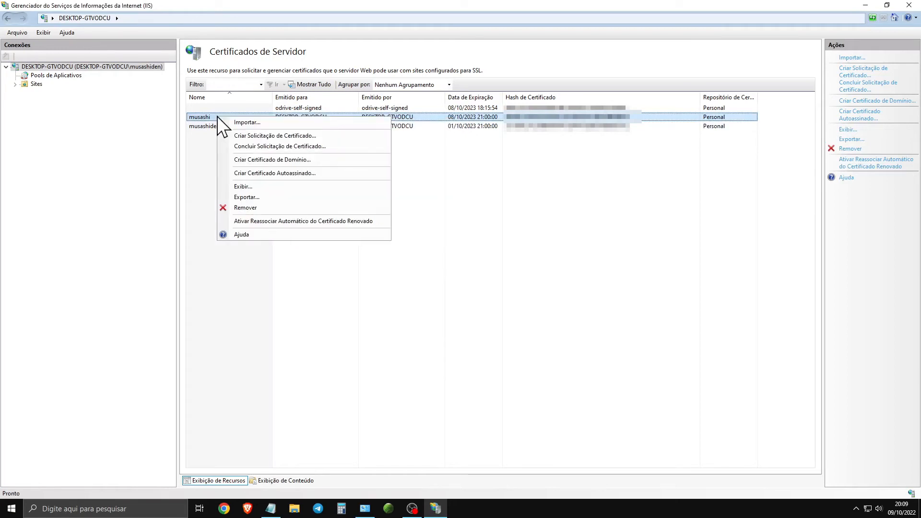
{"action": "left_click", "coordinate": [254, 187]}
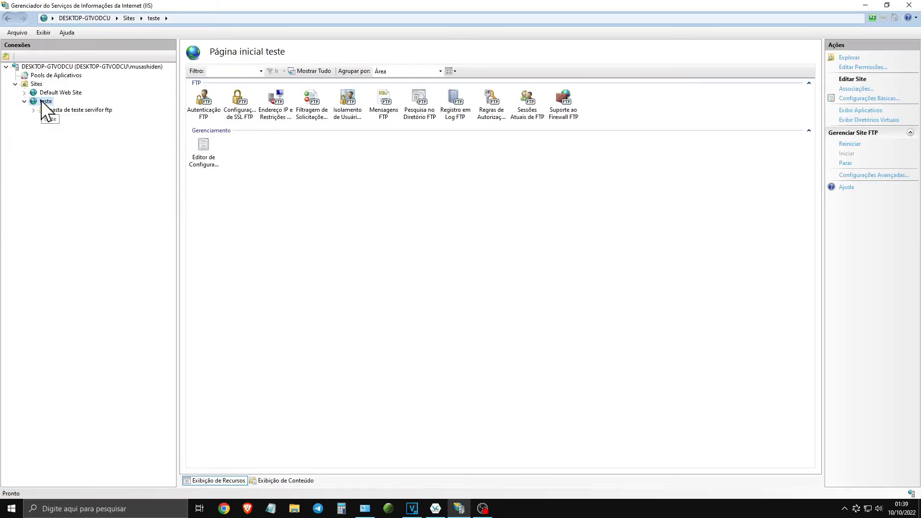
- Assign musashiden-certificado in the teste site's FTP SSL settings, keeping Exigir conexões SSL, and apply the configuration
{"action": "double_click", "coordinate": [246, 118]}
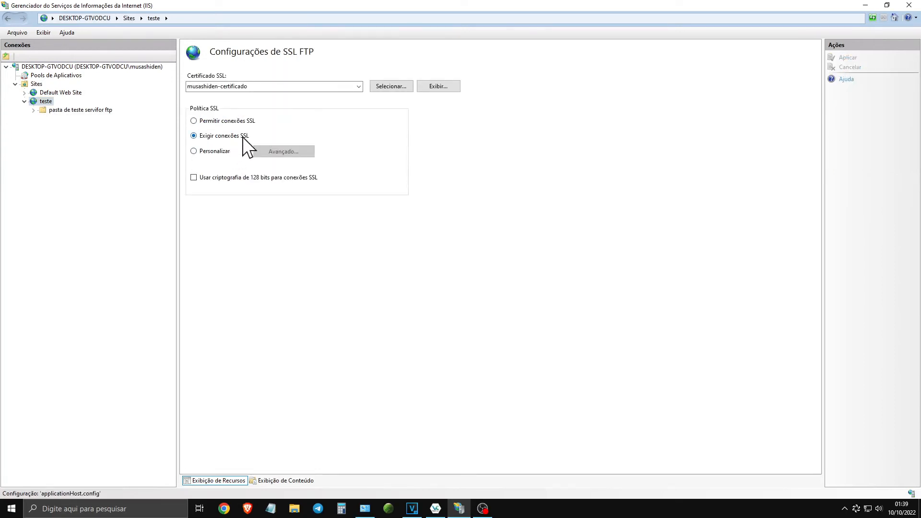
{"action": "left_click", "coordinate": [359, 87]}
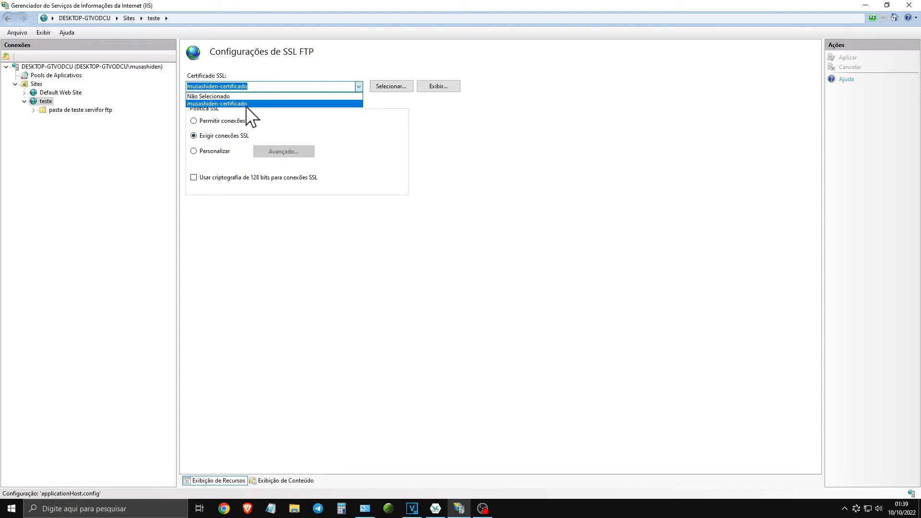
{"action": "left_click", "coordinate": [266, 103]}
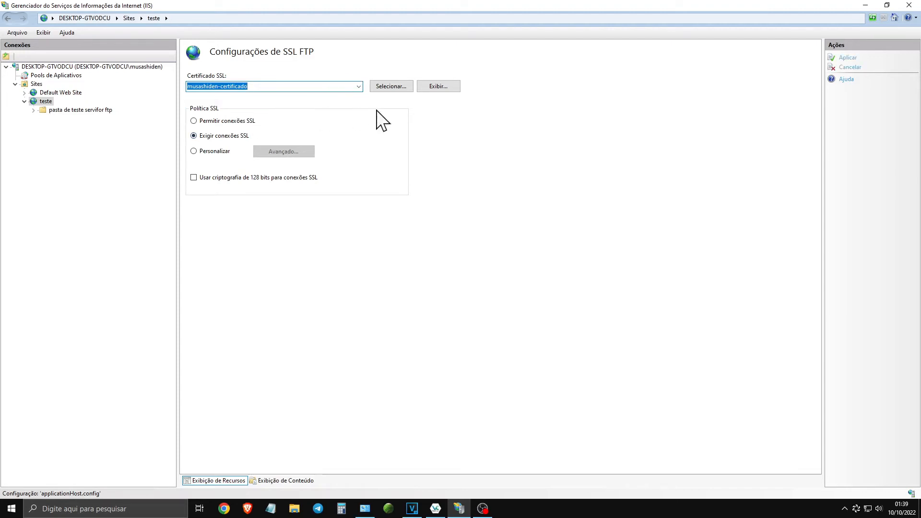
{"action": "left_click", "coordinate": [359, 87]}
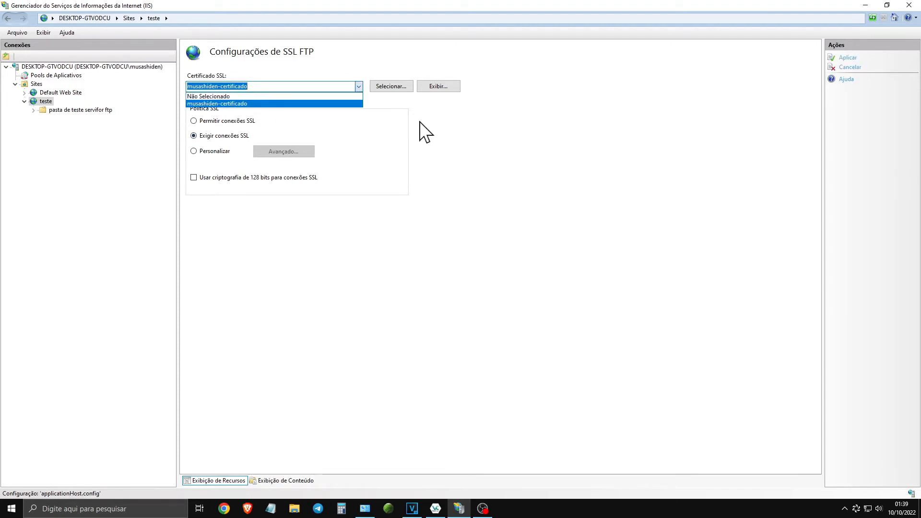
{"action": "left_click", "coordinate": [391, 87]}
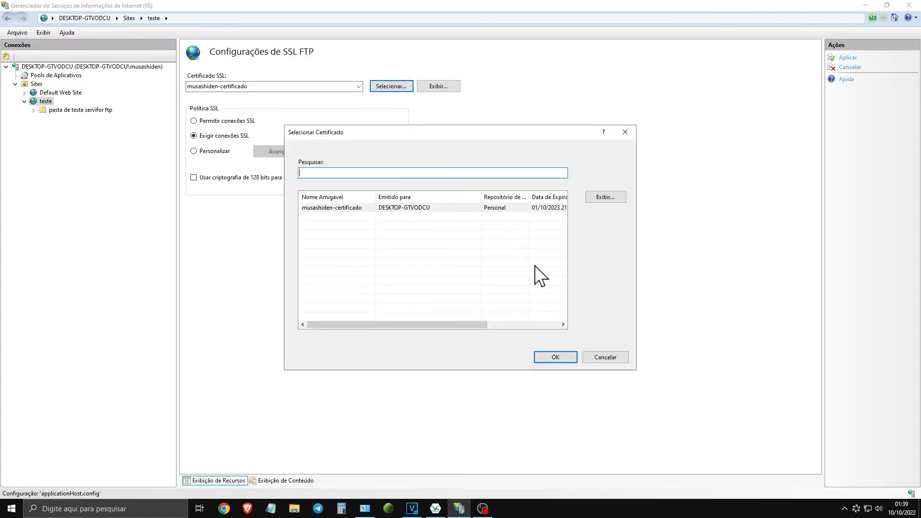
{"action": "left_click", "coordinate": [402, 208]}
{"action": "left_click", "coordinate": [555, 357]}
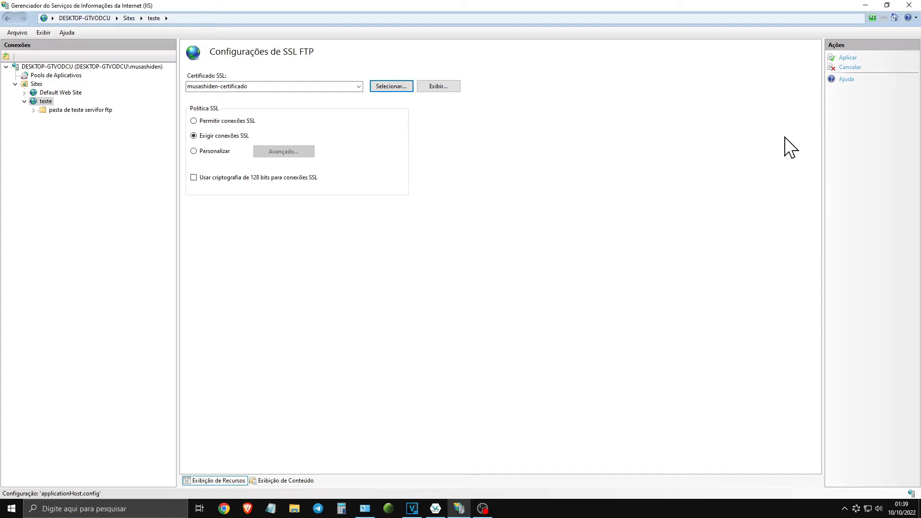
{"action": "left_click", "coordinate": [846, 58]}
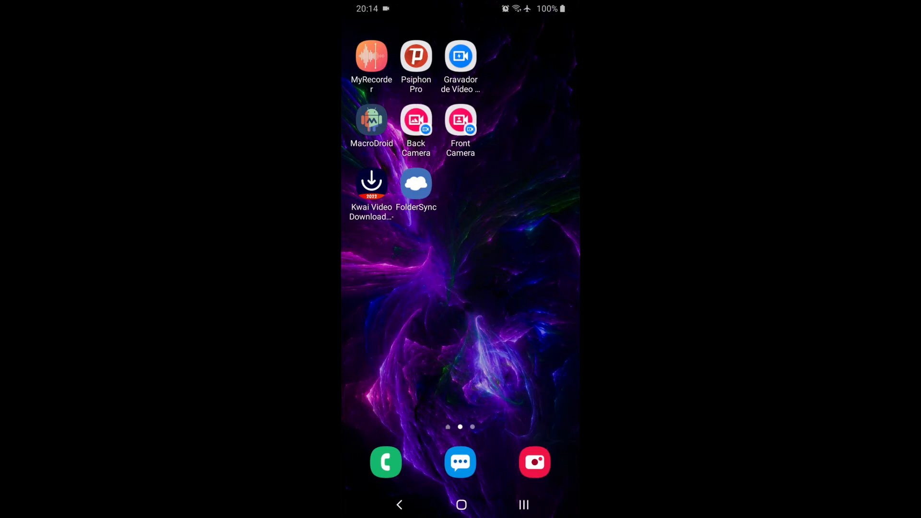
- Switch to FolderSync on the phone, check its sync overview and show the list of accounts
{"action": "left_click", "coordinate": [415, 184]}
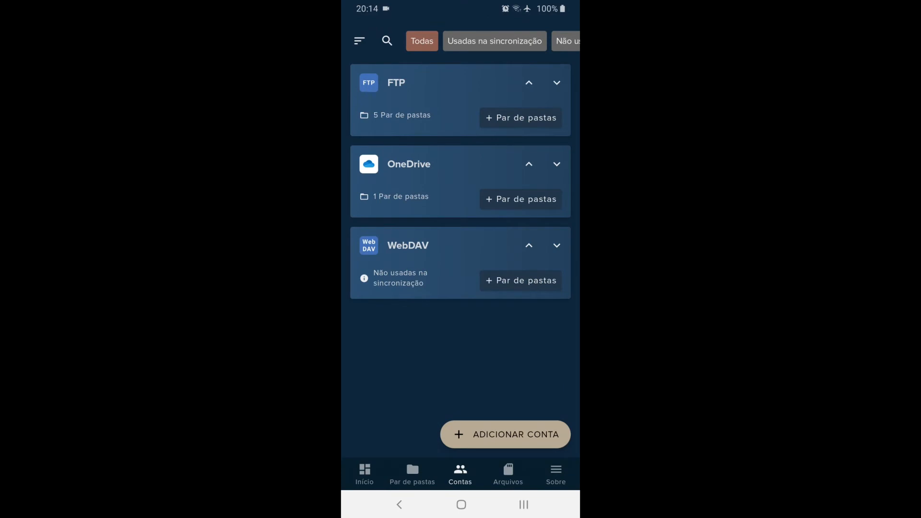
{"action": "left_click", "coordinate": [364, 473]}
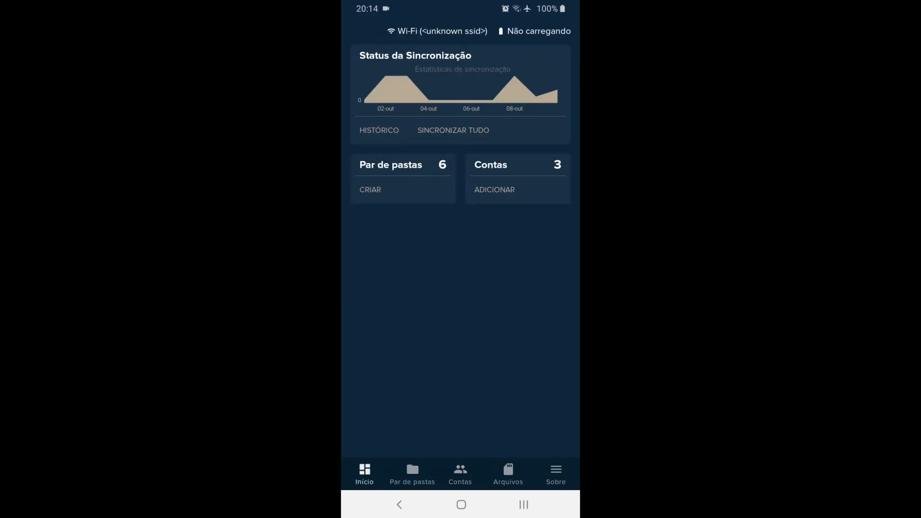
{"action": "left_click", "coordinate": [460, 474]}
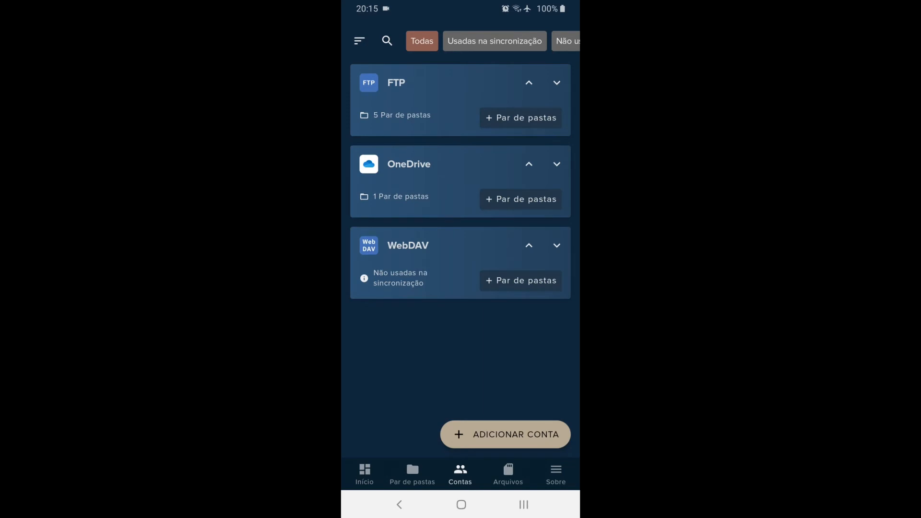
- Add a new account of type FTP from the File protocols group
{"action": "left_click", "coordinate": [505, 434]}
{"action": "scroll", "coordinate": [460, 268], "scroll_direction": "down", "scroll_amount": 10}
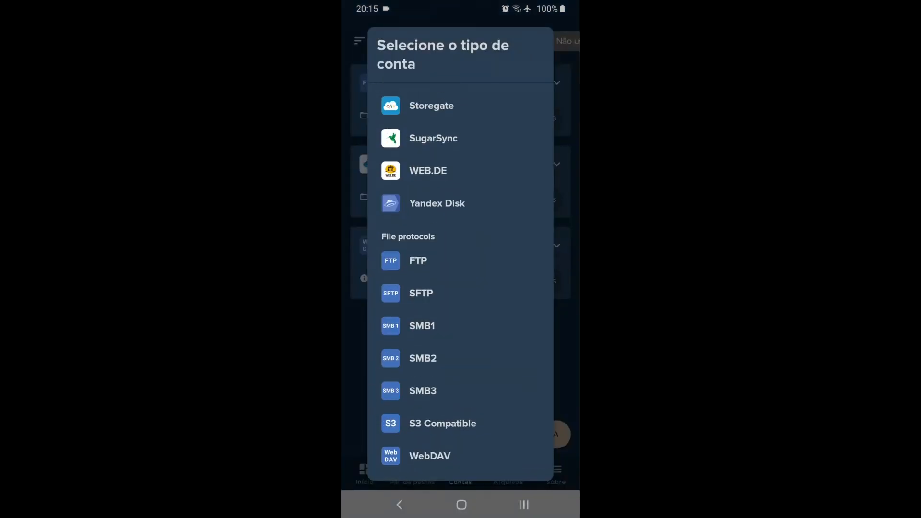
{"action": "scroll", "coordinate": [460, 268], "scroll_direction": "down", "scroll_amount": 2}
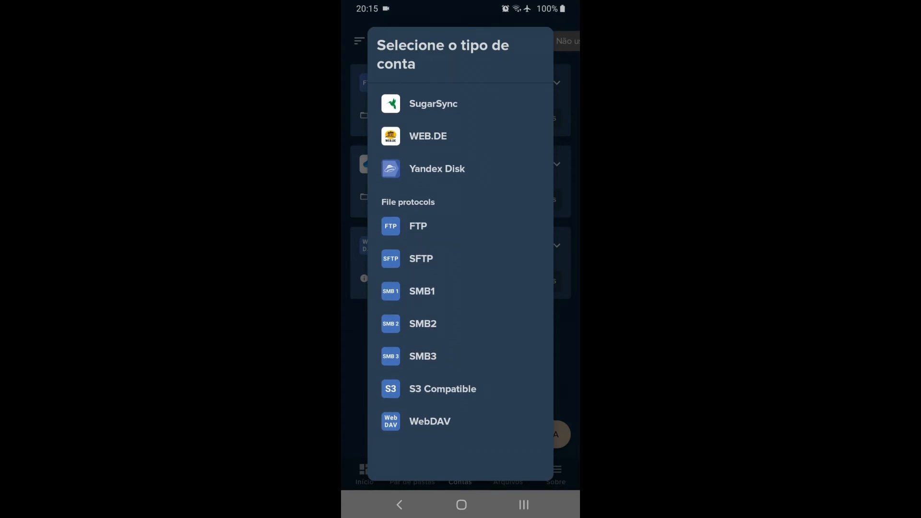
{"action": "left_click", "coordinate": [417, 226]}
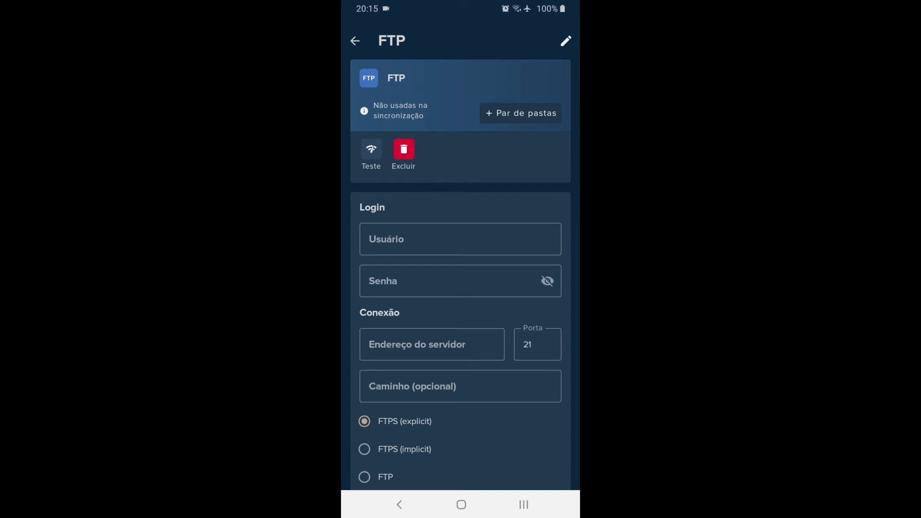
- Enter the account's username and password, and set the server address to 10.0.0.102
{"action": "left_click", "coordinate": [460, 239]}
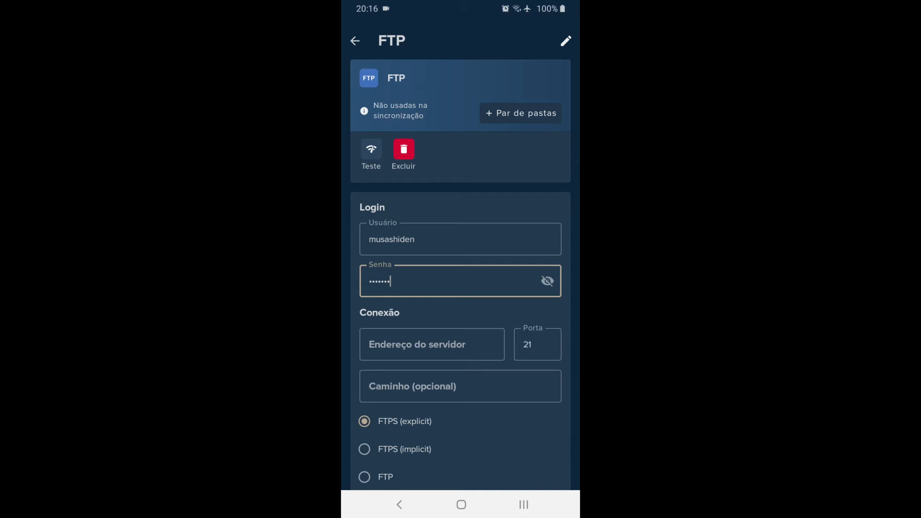
{"action": "left_click", "coordinate": [432, 344]}
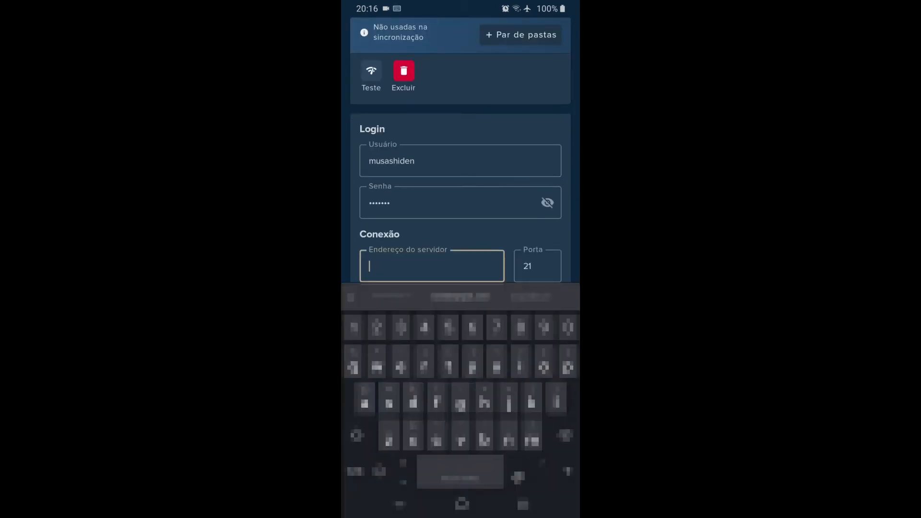
{"action": "type", "text": "10.0.0102"}
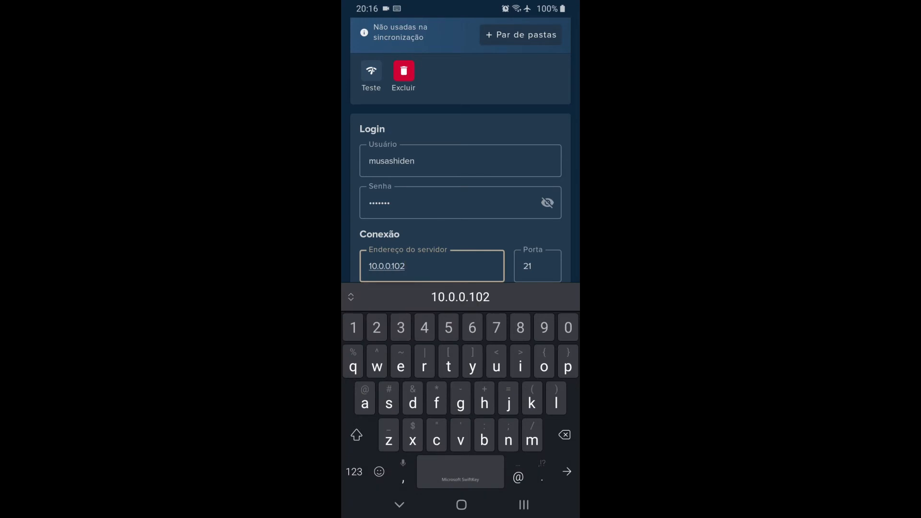
{"action": "left_click", "coordinate": [399, 505]}
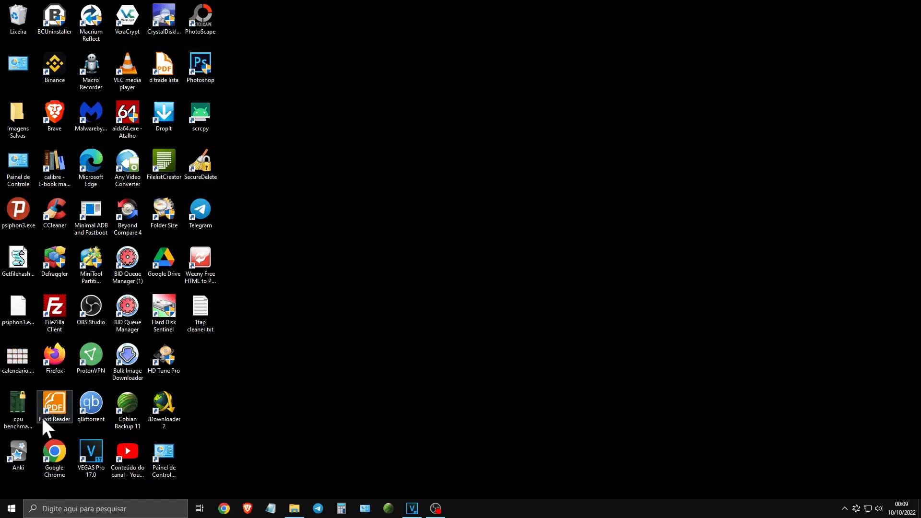
- Switch to the Windows PC, run ipconfig in the Command Prompt and highlight the Ethernet adapter's IPv4 address
{"action": "left_click", "coordinate": [12, 508]}
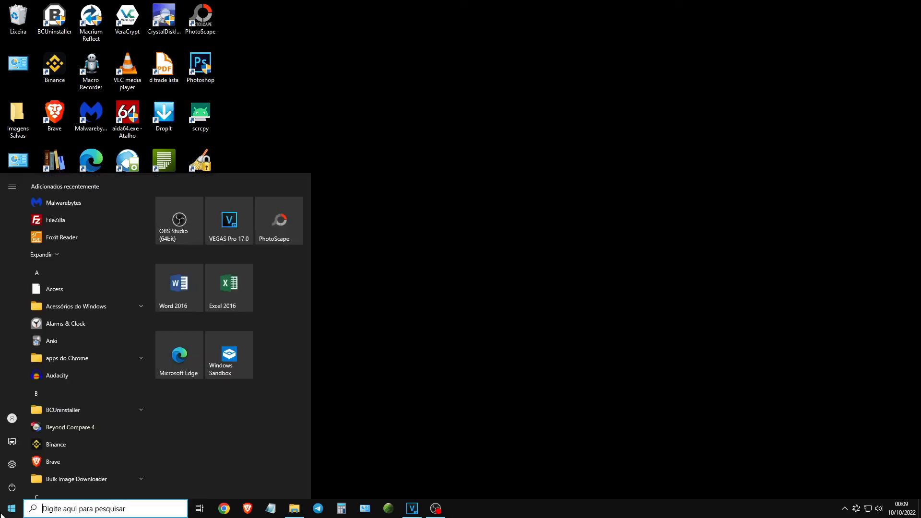
{"action": "type", "text": "cmd"}
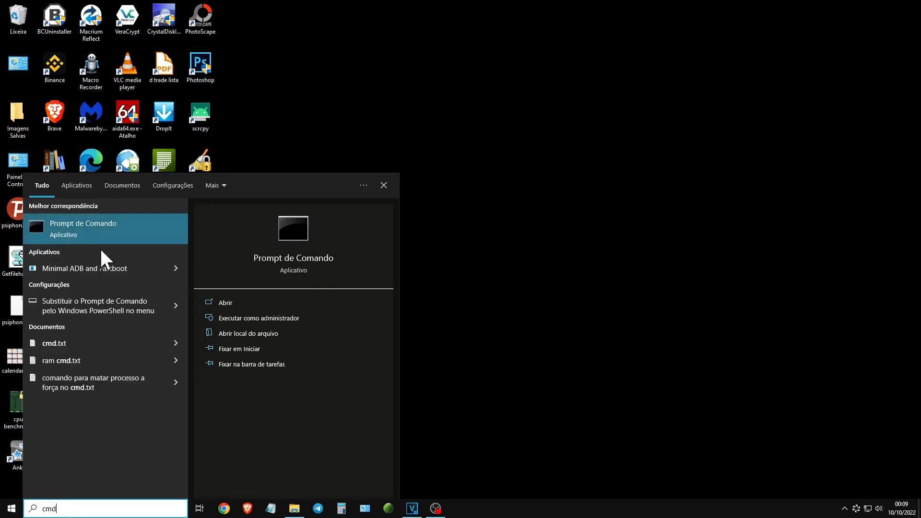
{"action": "left_click", "coordinate": [122, 224]}
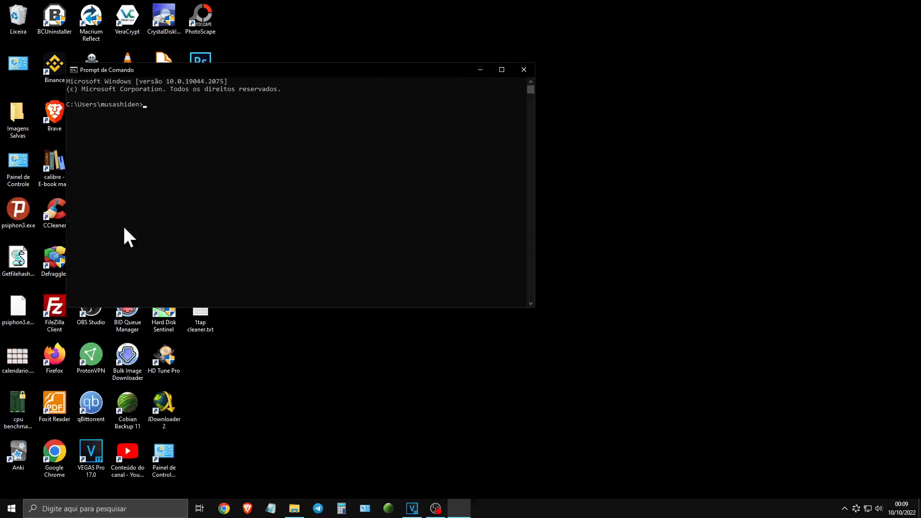
{"action": "left_click", "coordinate": [498, 74]}
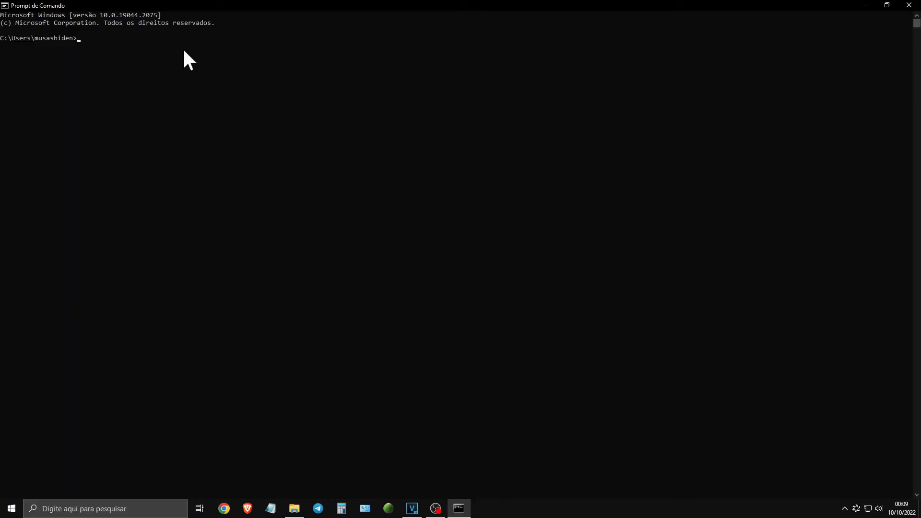
{"action": "type", "text": "ipconfig"}
{"action": "key", "text": "Return"}
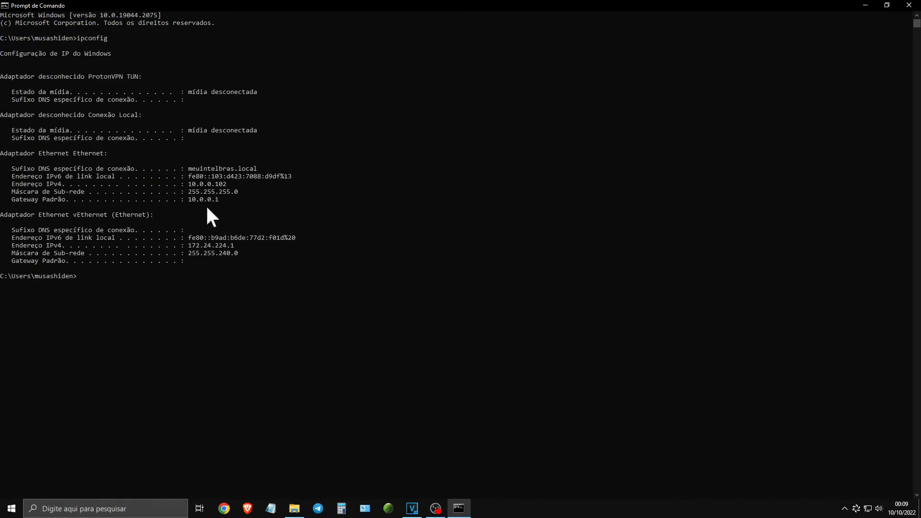
{"action": "left_click", "coordinate": [193, 183]}
{"action": "left_click_drag", "start_coordinate": [189, 183], "coordinate": [232, 186]}
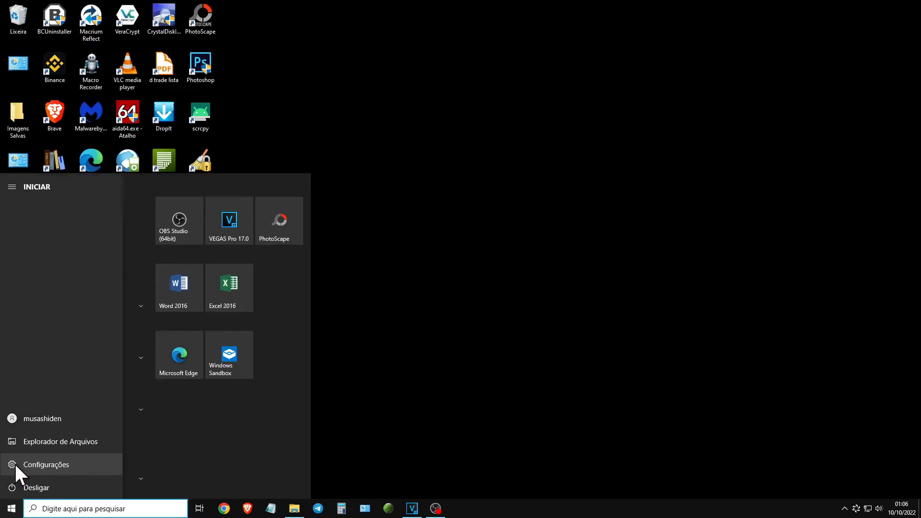
- Open Rede e Internet in Windows Settings and look through the network connection's details
{"action": "left_click", "coordinate": [15, 464]}
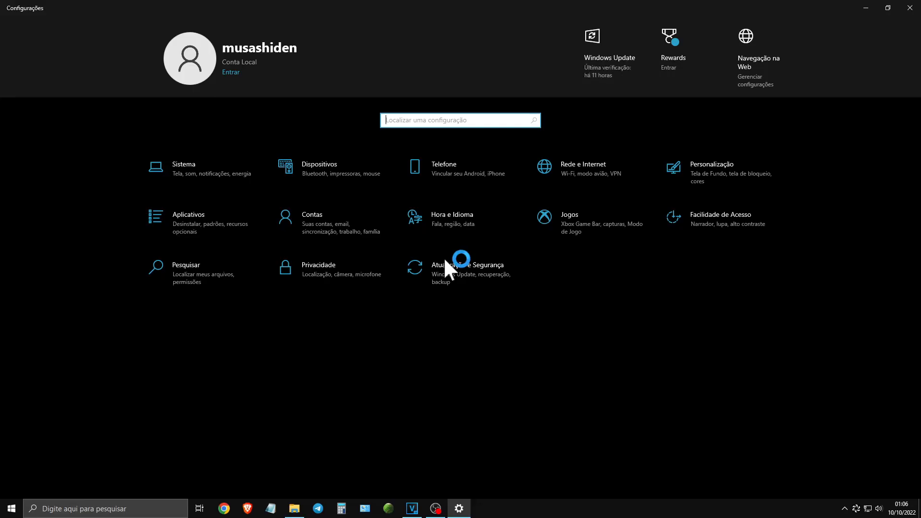
{"action": "left_click", "coordinate": [588, 165]}
{"action": "left_click", "coordinate": [216, 193]}
{"action": "scroll", "coordinate": [148, 436], "scroll_direction": "down", "scroll_amount": 3}
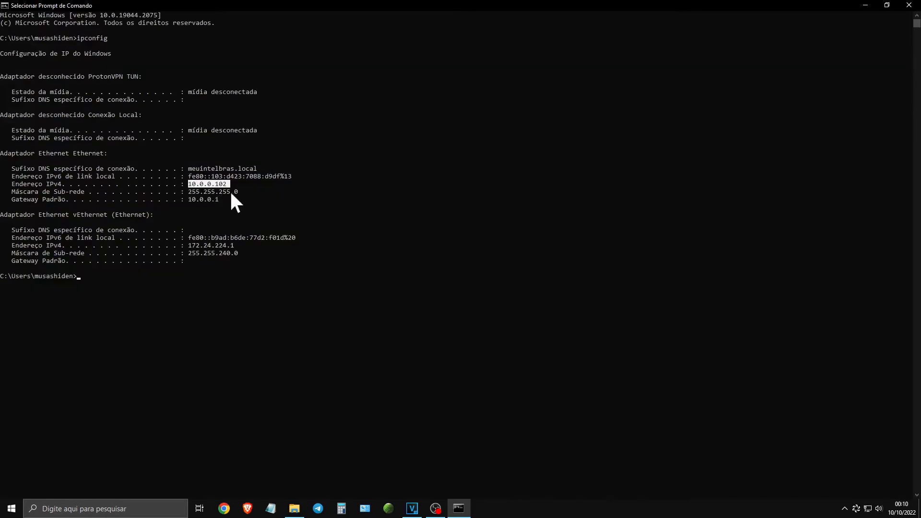
- Compare the IPv4 addresses of the Ethernet and vEthernet adapters in the ipconfig output
{"action": "left_click", "coordinate": [197, 185]}
{"action": "left_click_drag", "start_coordinate": [189, 247], "coordinate": [234, 253]}
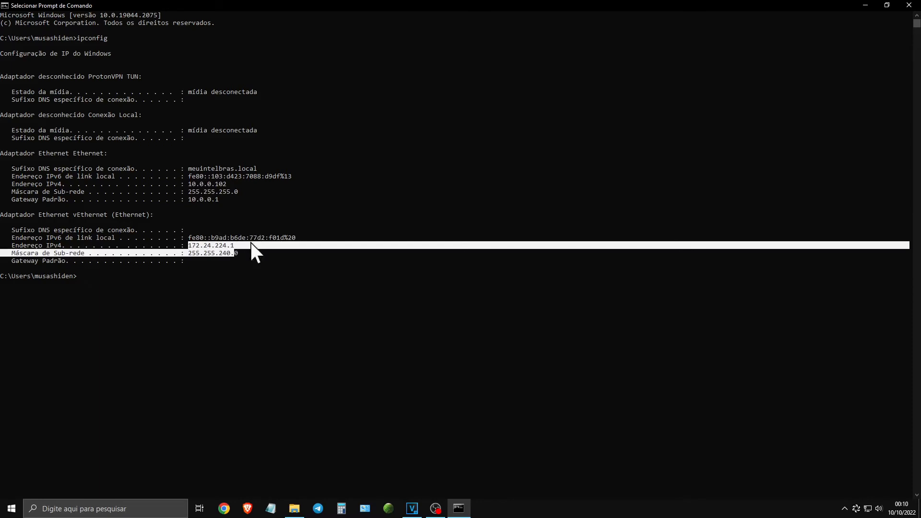
{"action": "left_click", "coordinate": [281, 268]}
{"action": "left_click_drag", "start_coordinate": [189, 183], "coordinate": [215, 185]}
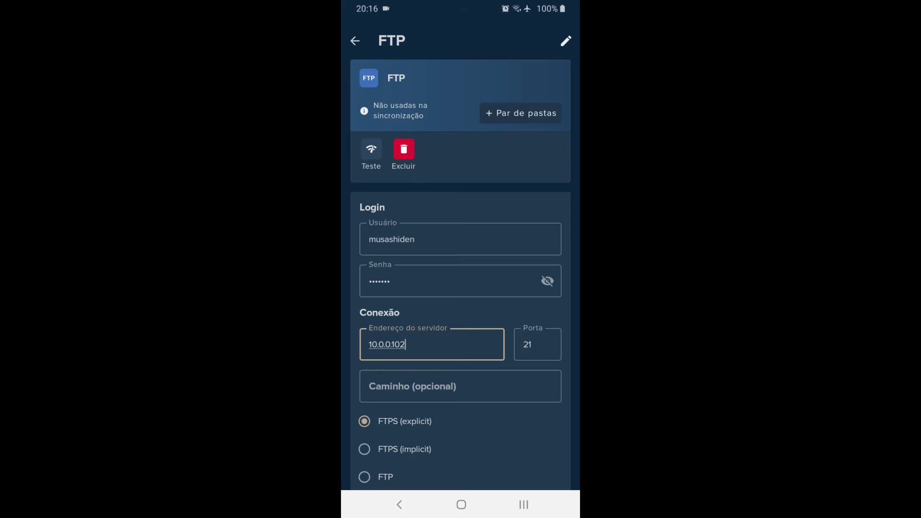
- Switch back to FolderSync on the phone and set the FTP account's port to 990, leaving the optional path empty
{"action": "scroll", "coordinate": [460, 336], "scroll_direction": "down", "scroll_amount": 2}
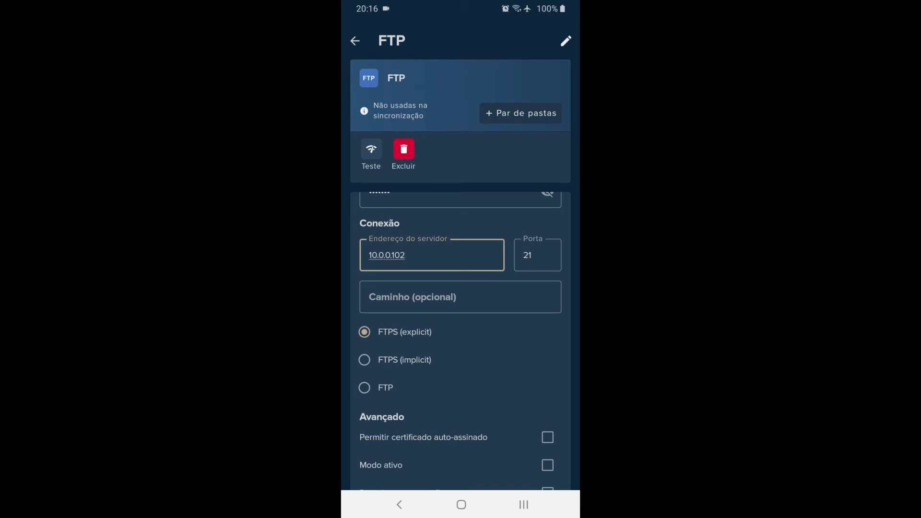
{"action": "left_click", "coordinate": [531, 267]}
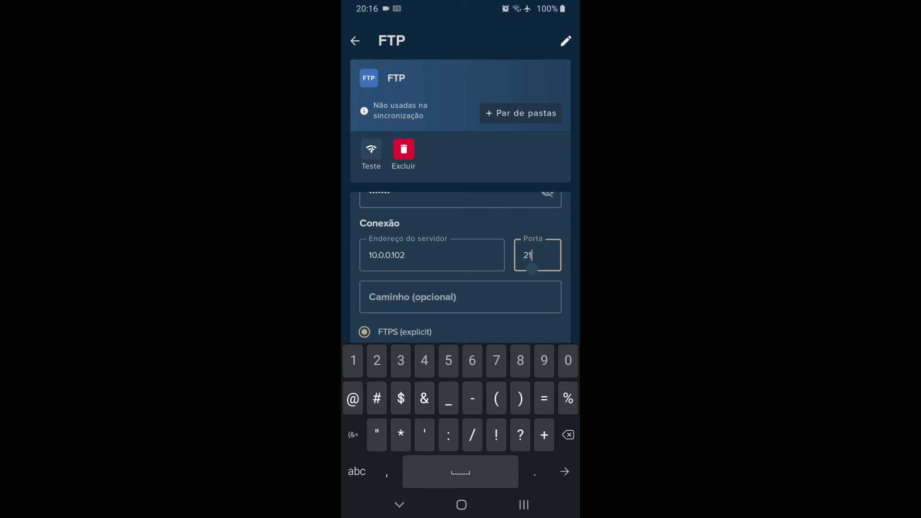
{"action": "key", "text": "BackSpace"}
{"action": "key", "text": "BackSpace"}
{"action": "type", "text": "21"}
{"action": "key", "text": "BackSpace"}
{"action": "key", "text": "BackSpace"}
{"action": "type", "text": "990"}
{"action": "left_click", "coordinate": [460, 297]}
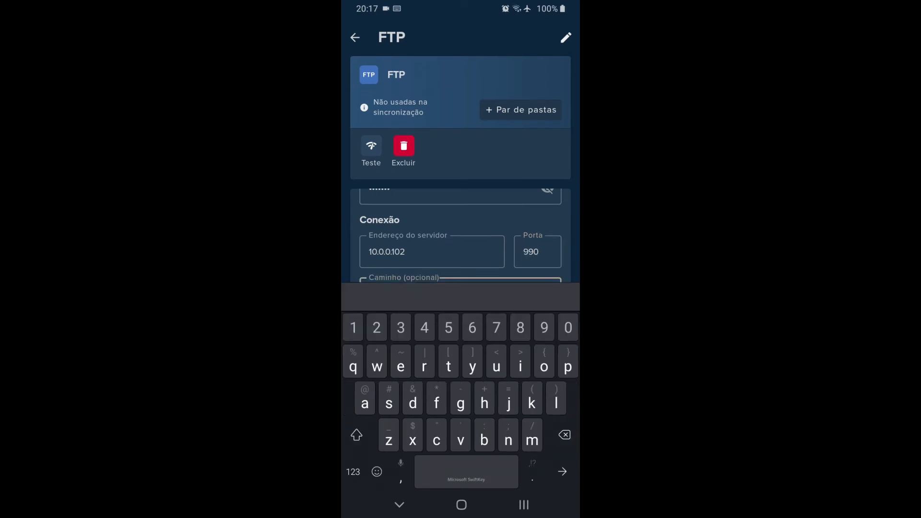
{"action": "left_click", "coordinate": [399, 504]}
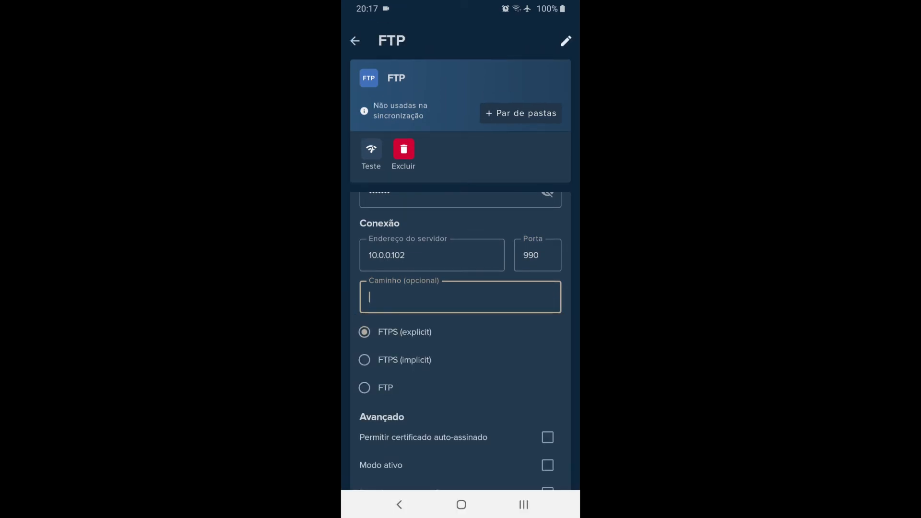
- Try the connection test with plain FTP as the protocol and switch the account to FTPS (implicit)
{"action": "scroll", "coordinate": [461, 350], "scroll_direction": "down", "scroll_amount": 2}
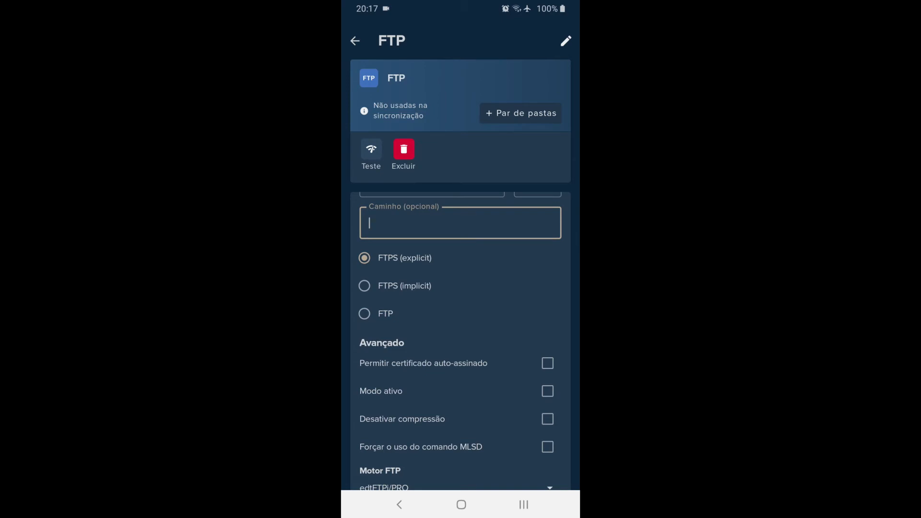
{"action": "scroll", "coordinate": [461, 288], "scroll_direction": "up", "scroll_amount": 1}
{"action": "left_click", "coordinate": [370, 355]}
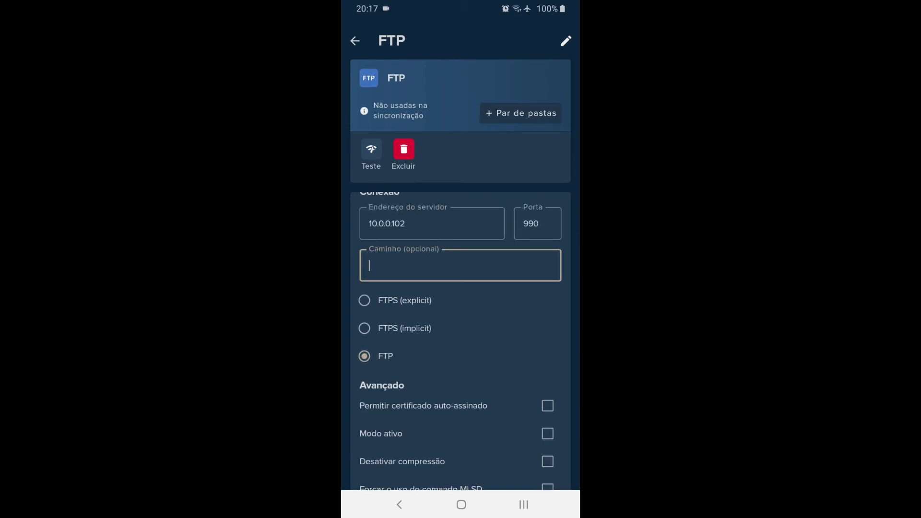
{"action": "left_click", "coordinate": [371, 152]}
{"action": "left_click", "coordinate": [364, 328]}
{"action": "left_click", "coordinate": [529, 285]}
- Try port 21 for the account, test the connection and change the protocol to FTPS (explicit)
{"action": "left_click", "coordinate": [538, 223]}
{"action": "key", "text": "BackSpace"}
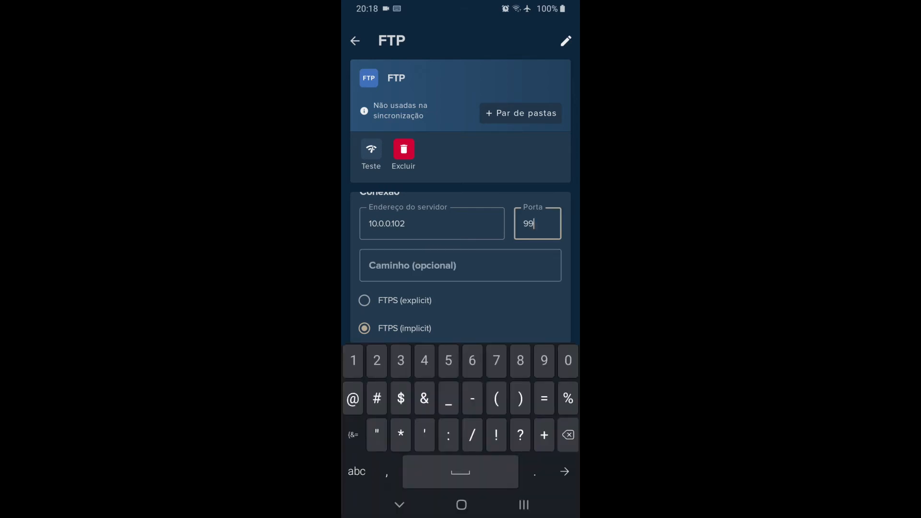
{"action": "key", "text": "BackSpace"}
{"action": "key", "text": "BackSpace"}
{"action": "type", "text": "2"}
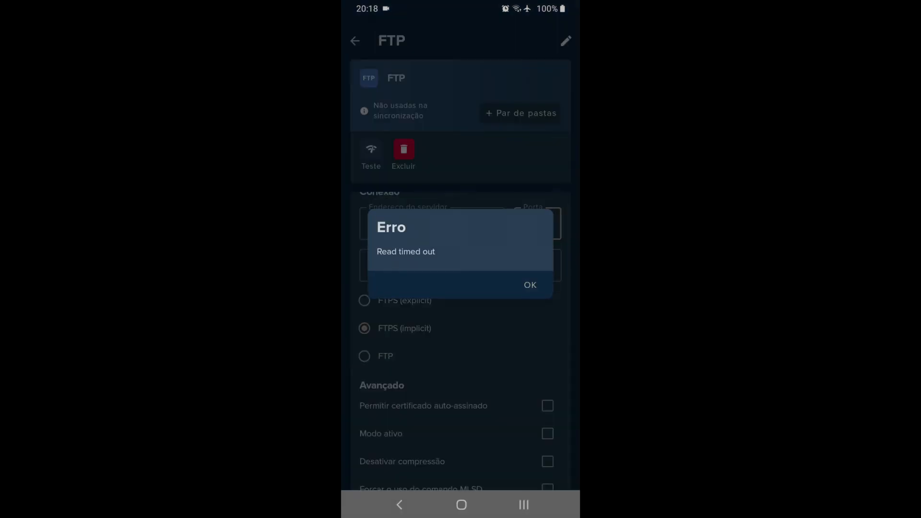
{"action": "left_click", "coordinate": [530, 284]}
{"action": "left_click", "coordinate": [364, 301]}
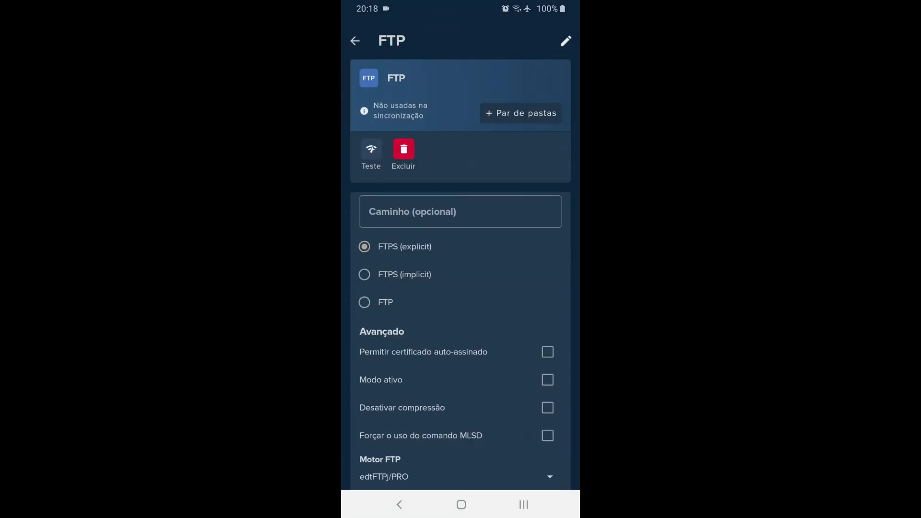
{"action": "scroll", "coordinate": [461, 336], "scroll_direction": "up", "scroll_amount": 2}
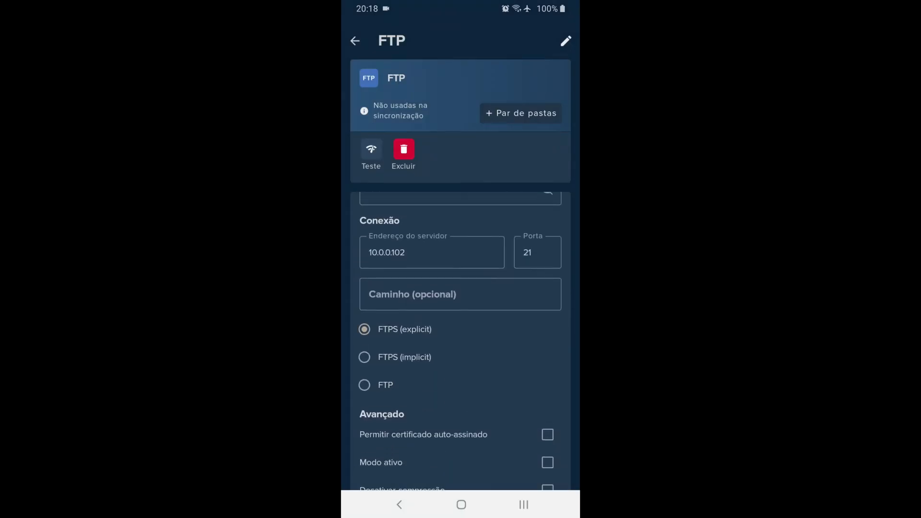
- Enable Permitir certificado auto-assinado in the FTP account's advanced options
{"action": "scroll", "coordinate": [461, 336], "scroll_direction": "down", "scroll_amount": 3}
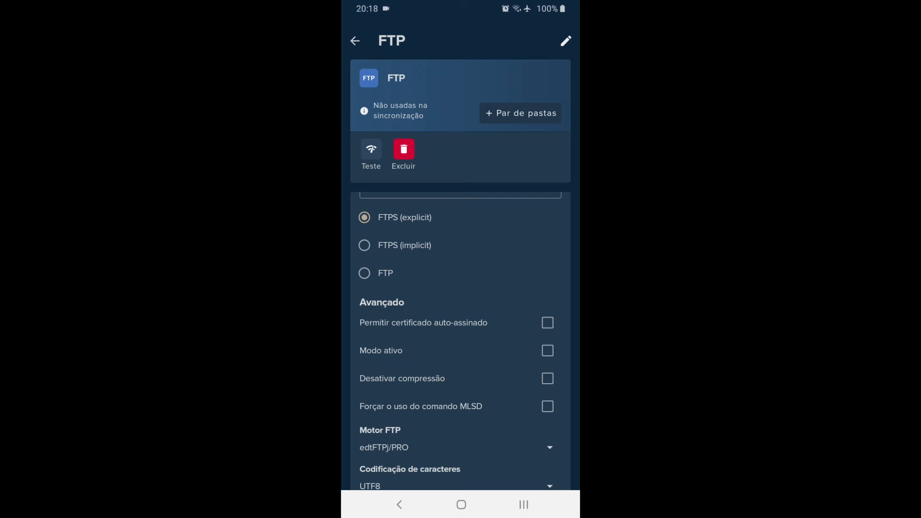
{"action": "scroll", "coordinate": [461, 336], "scroll_direction": "up", "scroll_amount": 1}
{"action": "scroll", "coordinate": [461, 335], "scroll_direction": "down", "scroll_amount": 1}
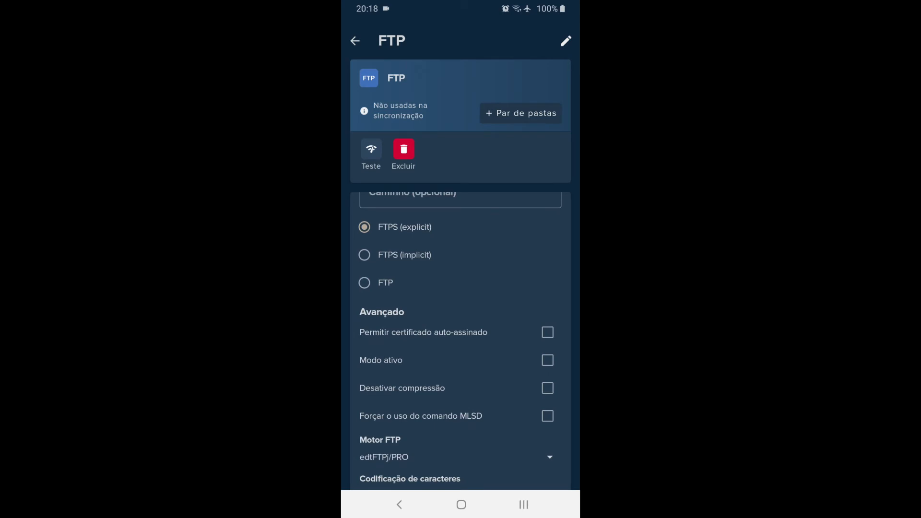
{"action": "left_click", "coordinate": [548, 332]}
{"action": "scroll", "coordinate": [460, 336], "scroll_direction": "down", "scroll_amount": 1}
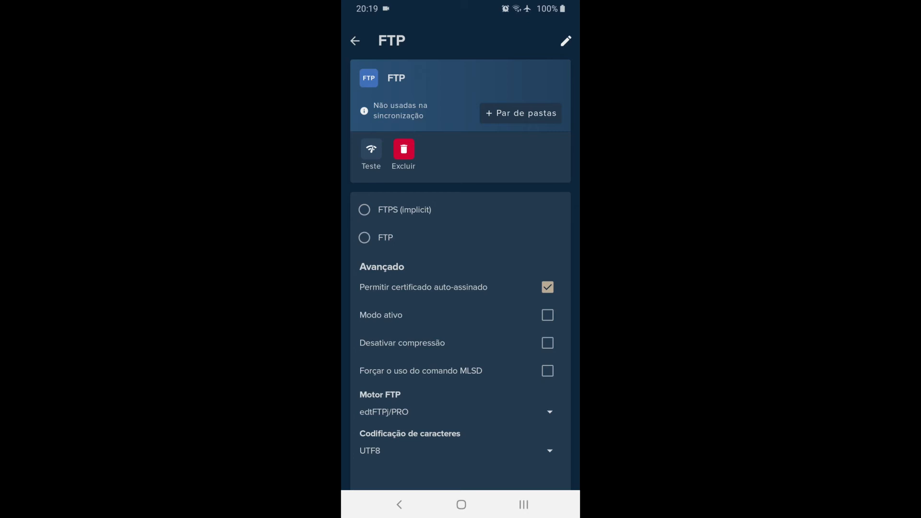
{"action": "scroll", "coordinate": [460, 336], "scroll_direction": "up", "scroll_amount": 3}
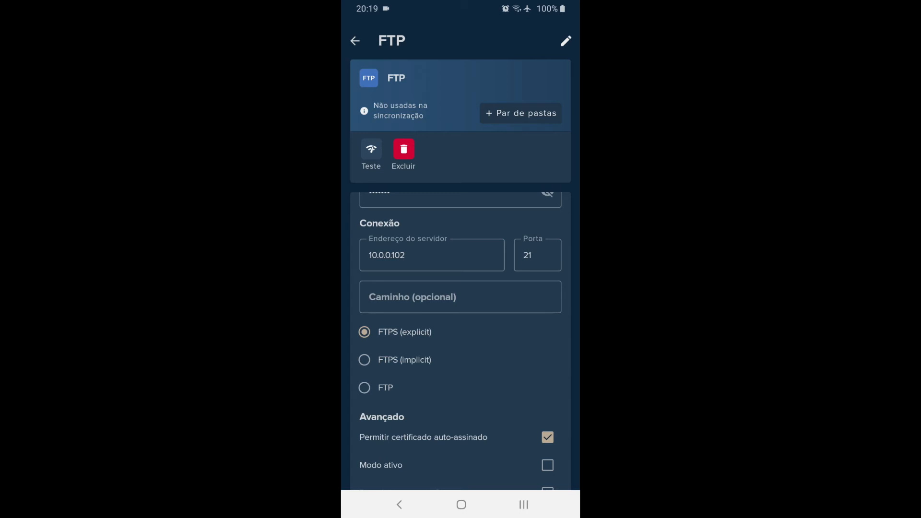
- Set the account to FTPS (implicit) on port 990 and test the connection
{"action": "left_click", "coordinate": [364, 360]}
{"action": "scroll", "coordinate": [460, 335], "scroll_direction": "down", "scroll_amount": 3}
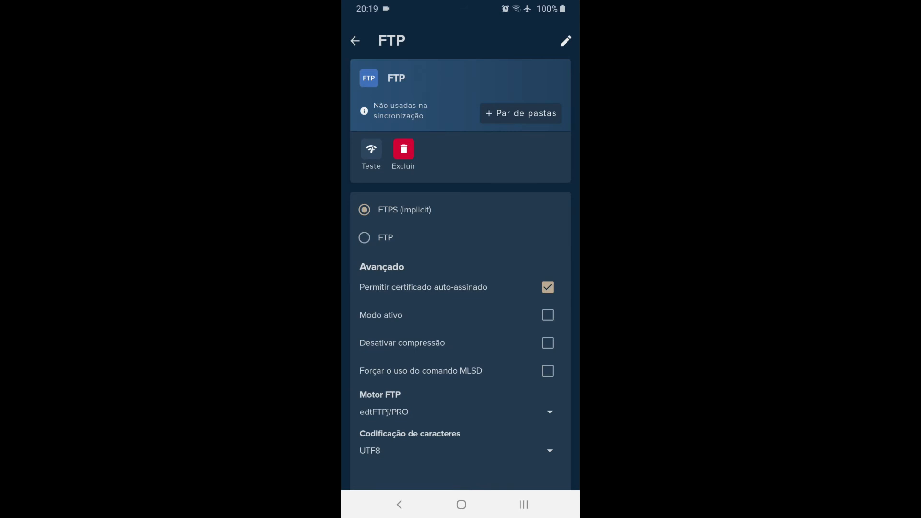
{"action": "left_click", "coordinate": [371, 149]}
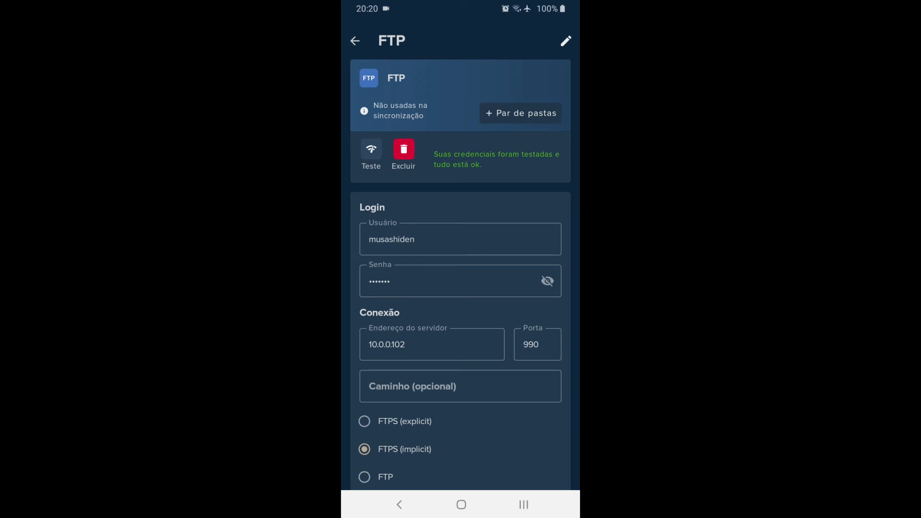
- Try enabling Modo ativo in the account's advanced options and test the connection again
{"action": "scroll", "coordinate": [460, 335], "scroll_direction": "down", "scroll_amount": 3}
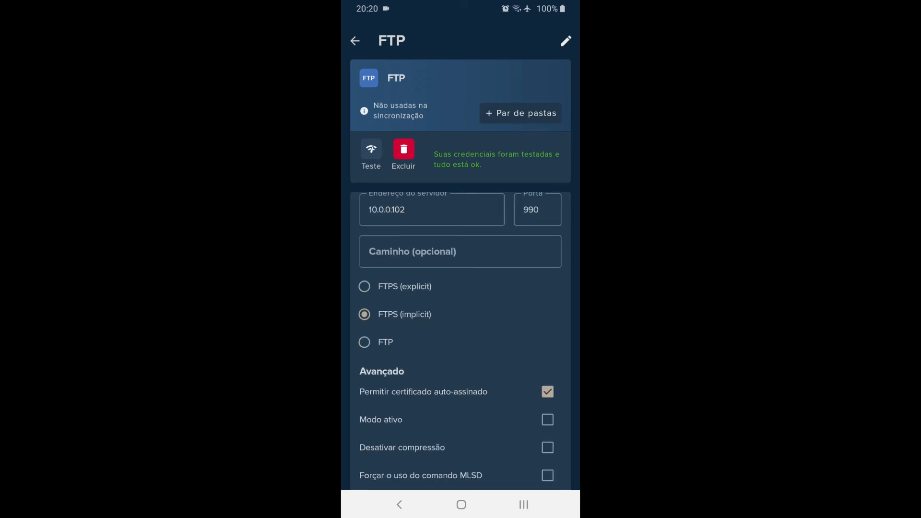
{"action": "left_click", "coordinate": [548, 401]}
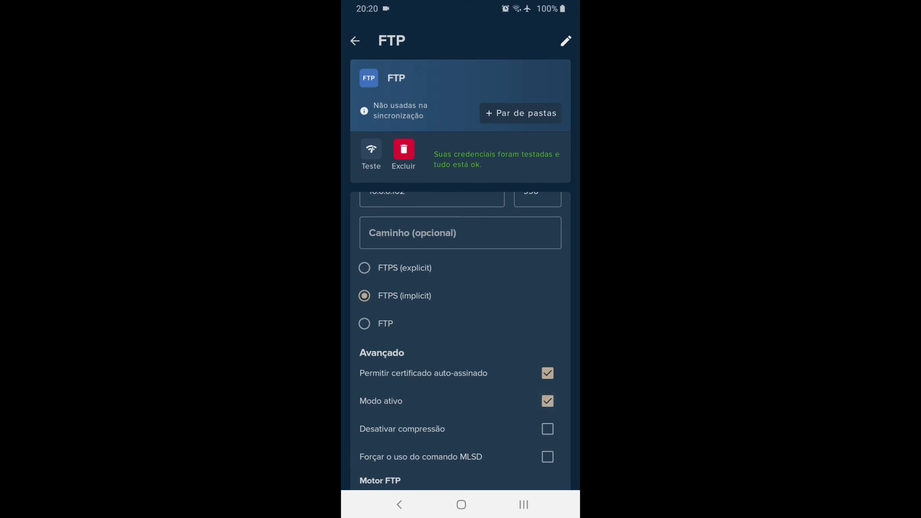
{"action": "scroll", "coordinate": [460, 335], "scroll_direction": "down", "scroll_amount": 1}
{"action": "scroll", "coordinate": [460, 335], "scroll_direction": "up", "scroll_amount": 4}
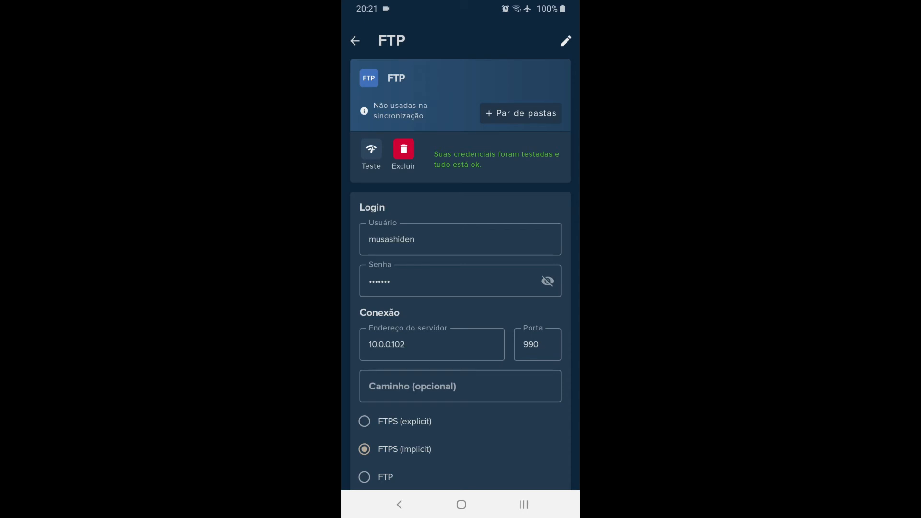
{"action": "left_click", "coordinate": [371, 149]}
- Review the FTP account's connection and advanced settings and leave the account page
{"action": "scroll", "coordinate": [460, 336], "scroll_direction": "down", "scroll_amount": 3}
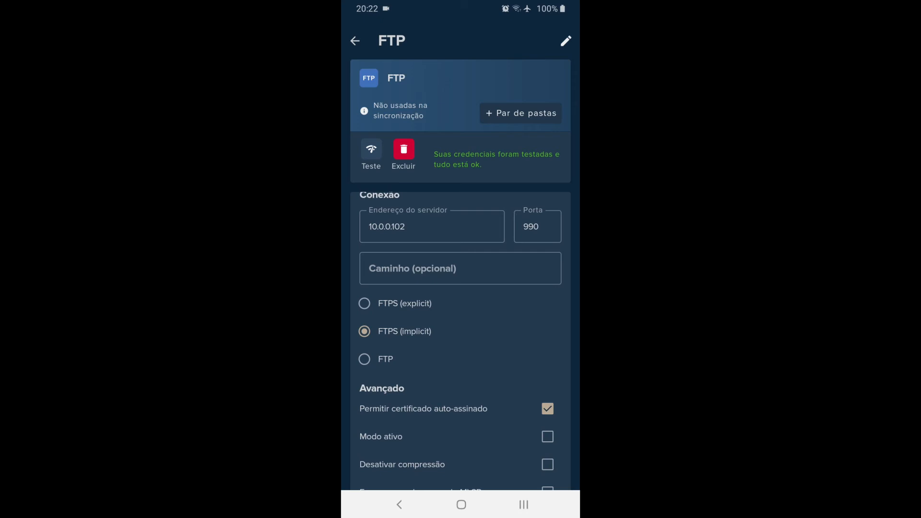
{"action": "scroll", "coordinate": [460, 341], "scroll_direction": "up", "scroll_amount": 3}
{"action": "left_click", "coordinate": [399, 504]}
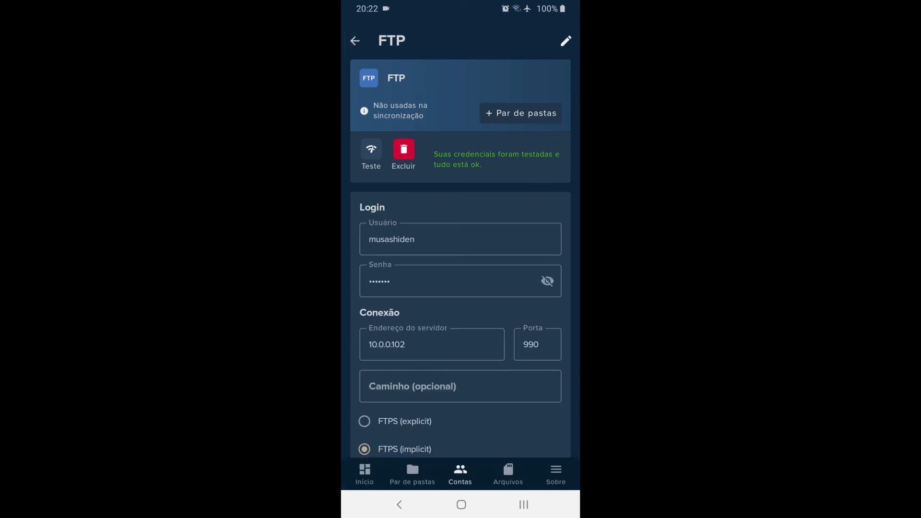
- Rename the FTP account not used in any synchronization as FTP teste
{"action": "left_click", "coordinate": [411, 473]}
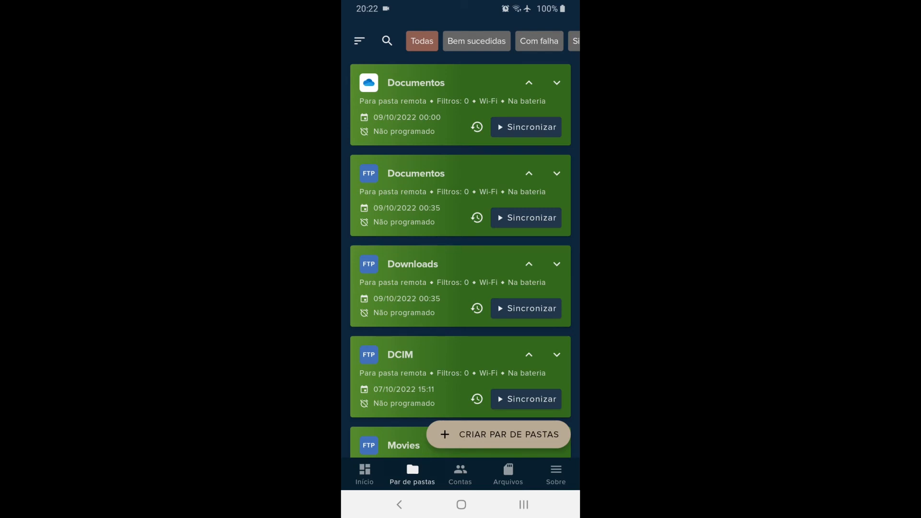
{"action": "left_click", "coordinate": [499, 434]}
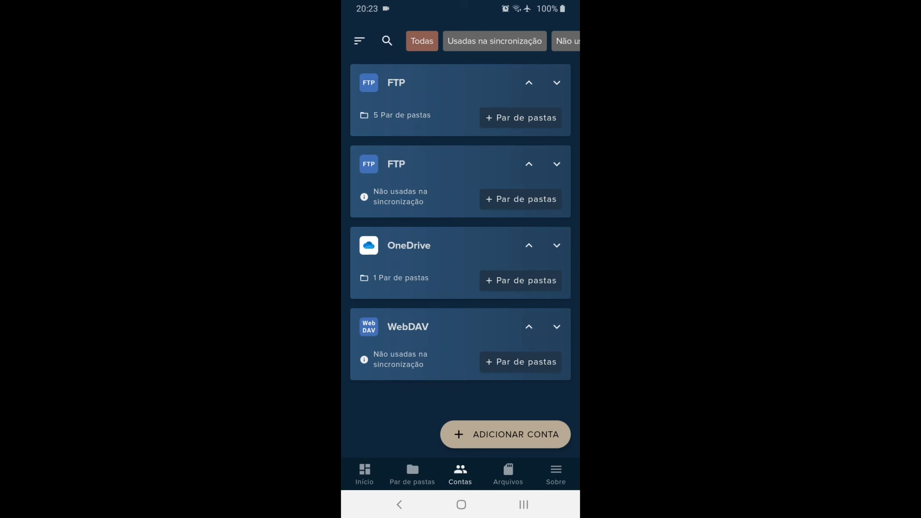
{"action": "left_click", "coordinate": [432, 182]}
{"action": "left_click", "coordinate": [405, 41]}
{"action": "type", "text": "teste"}
{"action": "left_click", "coordinate": [355, 40]}
- Create a folder pair that uses the FTP teste account
{"action": "left_click", "coordinate": [412, 474]}
{"action": "left_click", "coordinate": [499, 434]}
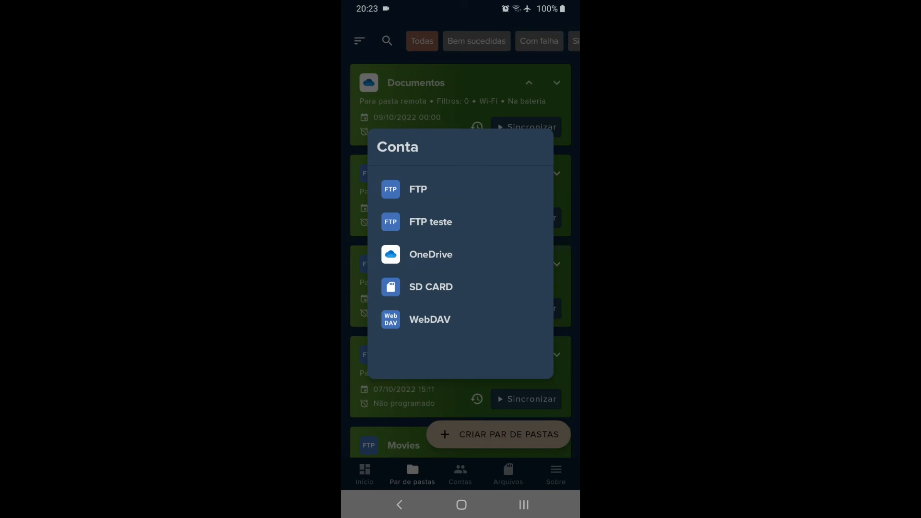
{"action": "left_click", "coordinate": [430, 222]}
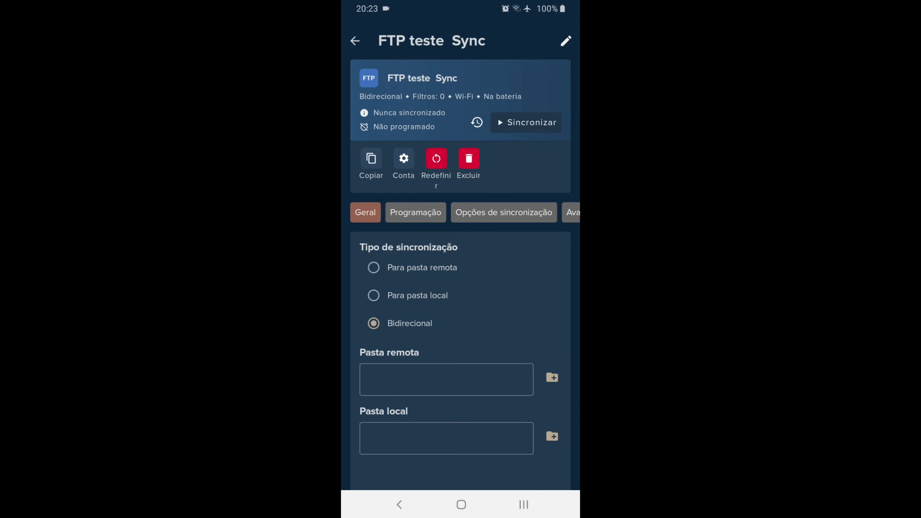
- Set the folder pair's local folder to Pasta Teste Foldersync in the internal storage
{"action": "left_click", "coordinate": [552, 436]}
{"action": "scroll", "coordinate": [460, 285], "scroll_direction": "down", "scroll_amount": 10}
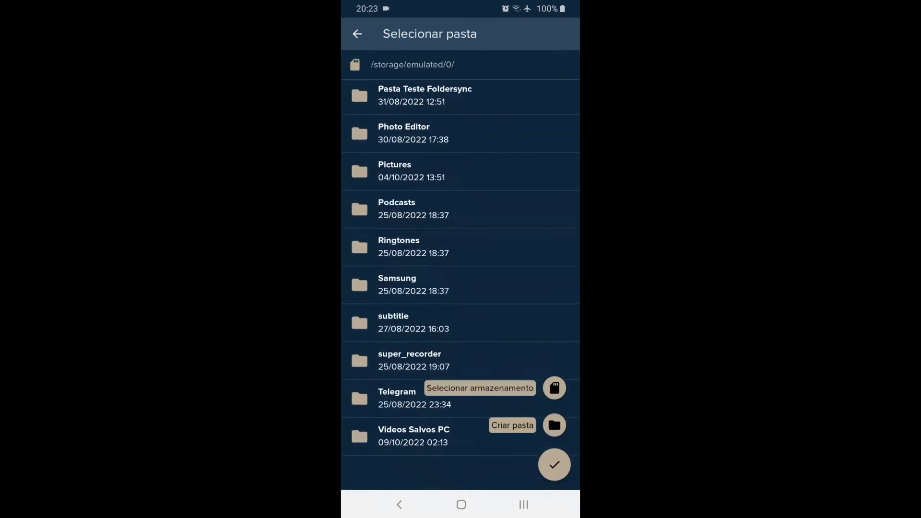
{"action": "scroll", "coordinate": [460, 285], "scroll_direction": "up", "scroll_amount": 1}
{"action": "scroll", "coordinate": [461, 285], "scroll_direction": "down", "scroll_amount": 1}
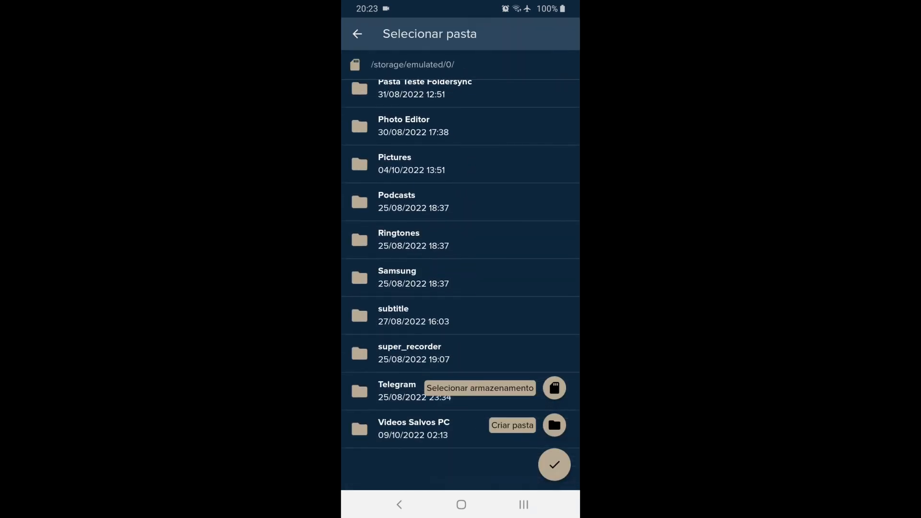
{"action": "scroll", "coordinate": [461, 285], "scroll_direction": "up", "scroll_amount": 5}
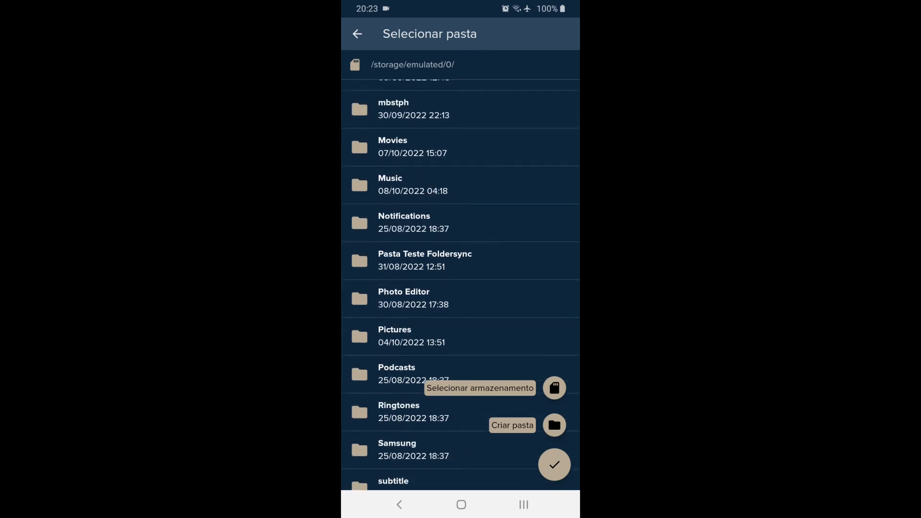
{"action": "left_click", "coordinate": [424, 289]}
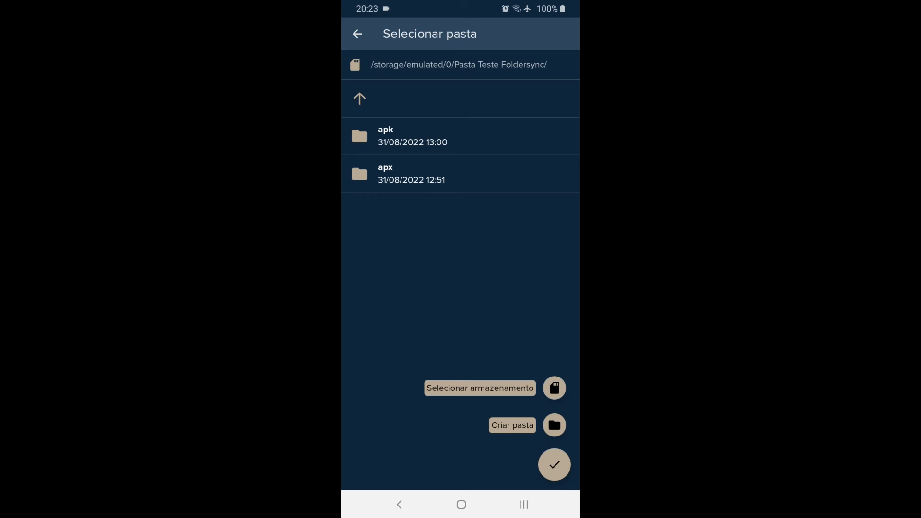
{"action": "left_click", "coordinate": [554, 464]}
- Create a folder named "pasta de teste servifor ftp" in the FTP server's root and choose it as the pair's remote folder
{"action": "left_click", "coordinate": [551, 379]}
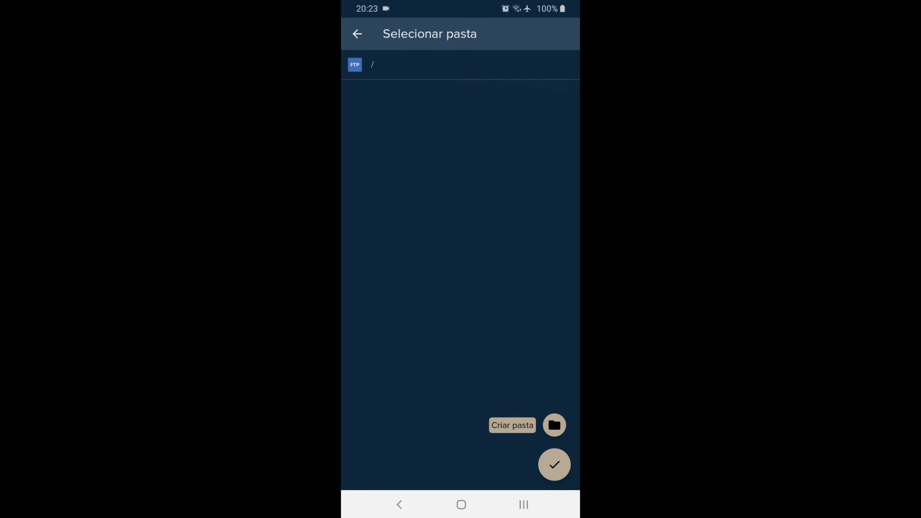
{"action": "left_click", "coordinate": [554, 424]}
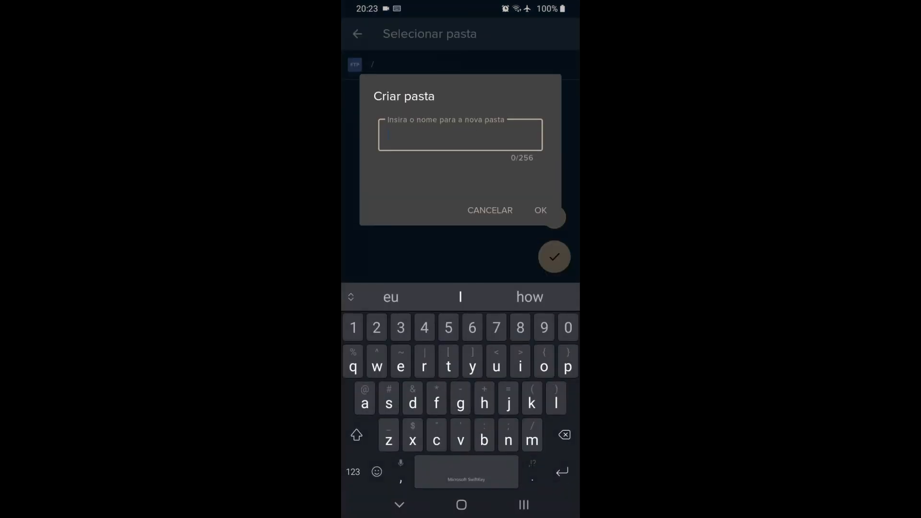
{"action": "type", "text": "pasta de t"}
{"action": "key", "text": "BackSpace"}
{"action": "type", "text": "w"}
{"action": "key", "text": "BackSpace"}
{"action": "type", "text": "teste servifor ftp"}
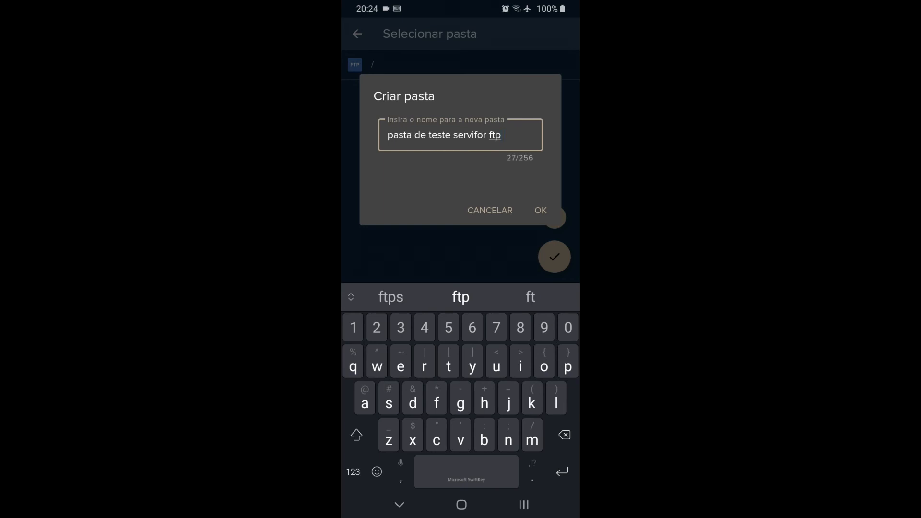
{"action": "left_click", "coordinate": [540, 210]}
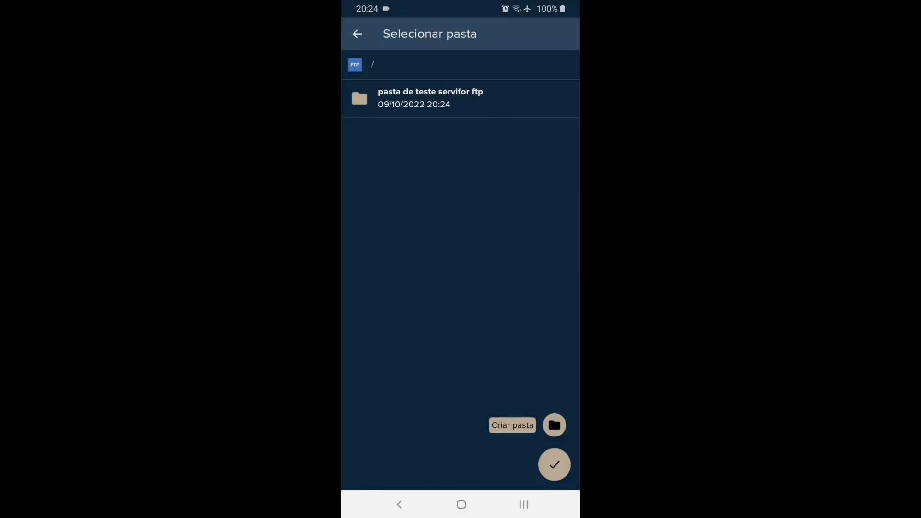
{"action": "left_click", "coordinate": [430, 97]}
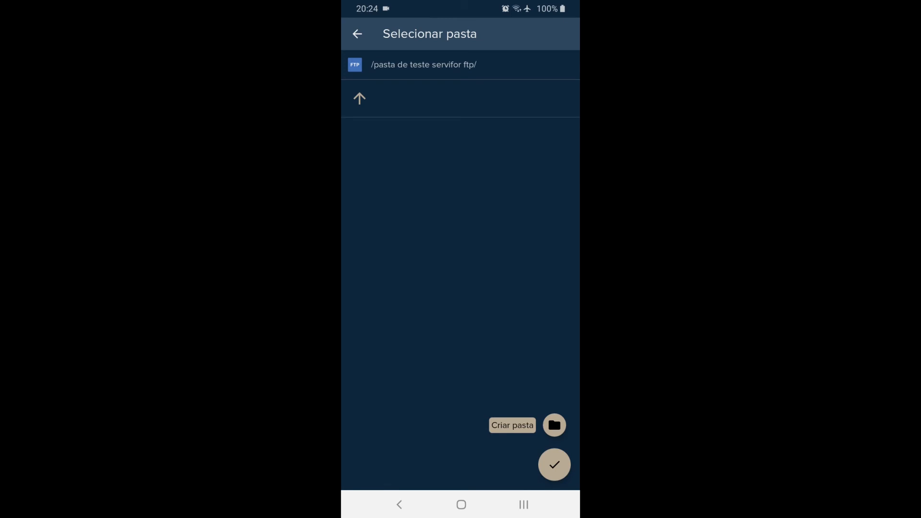
{"action": "left_click", "coordinate": [554, 464]}
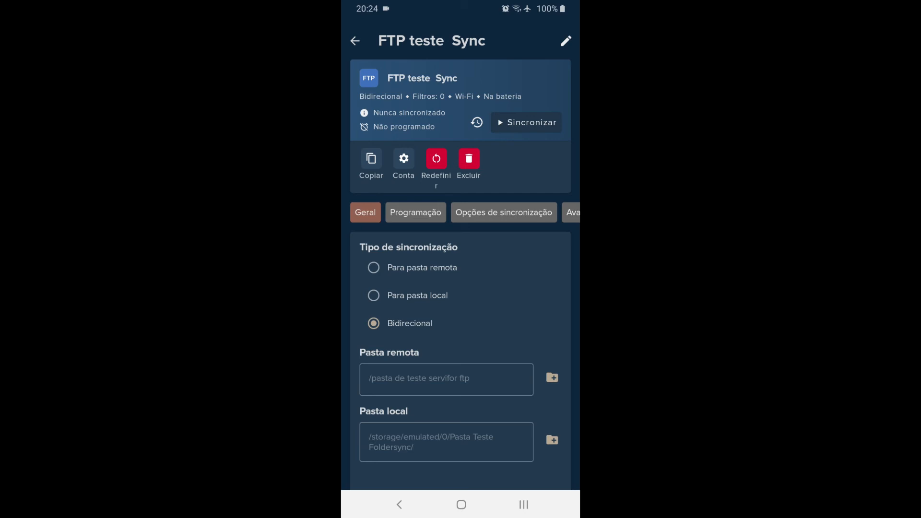
- Set the sync type to Para pasta remota and review the pair's scheduling and synchronization options
{"action": "left_click", "coordinate": [422, 267]}
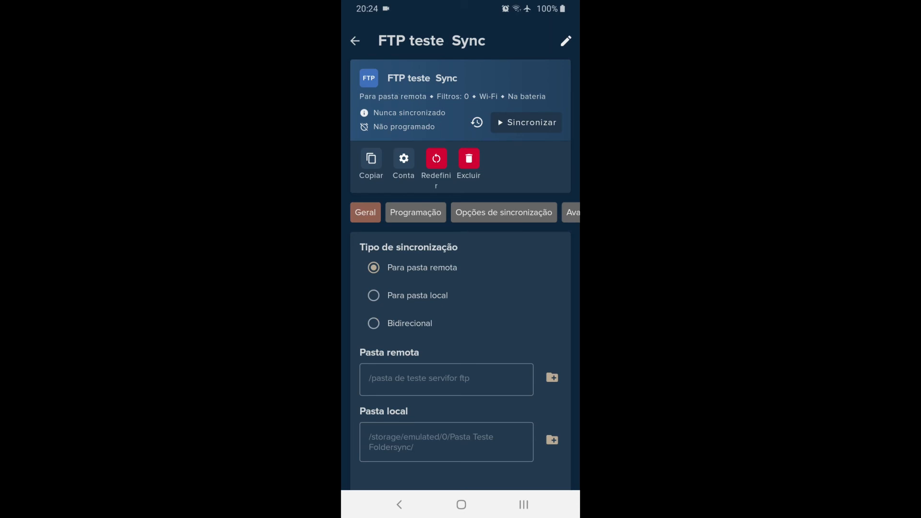
{"action": "left_click", "coordinate": [503, 212]}
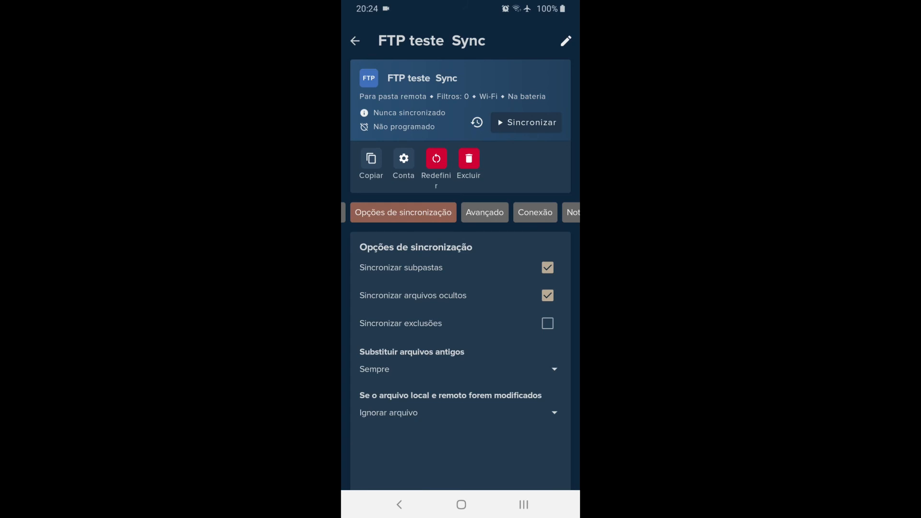
{"action": "left_click_drag", "start_coordinate": [384, 212], "coordinate": [485, 213]}
{"action": "left_click", "coordinate": [416, 213]}
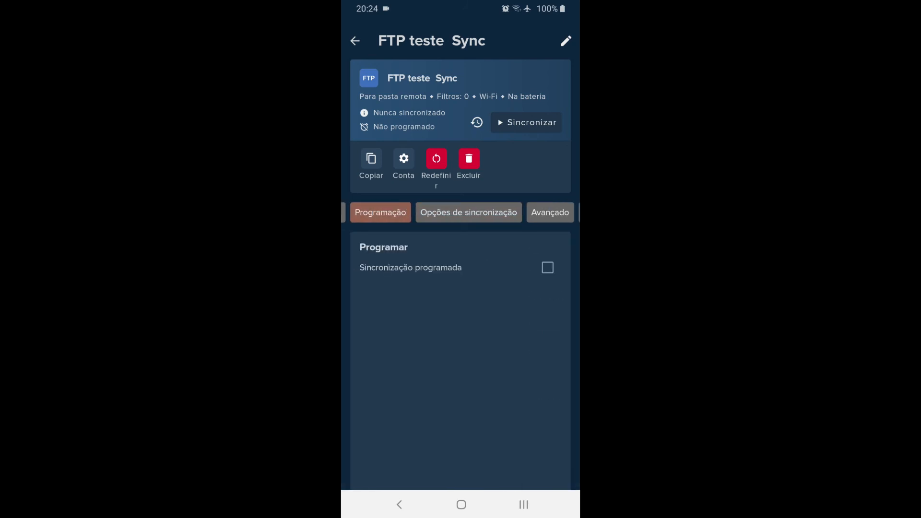
{"action": "left_click", "coordinate": [469, 213]}
{"action": "left_click_drag", "start_coordinate": [527, 212], "coordinate": [479, 213]}
{"action": "left_click", "coordinate": [366, 213]}
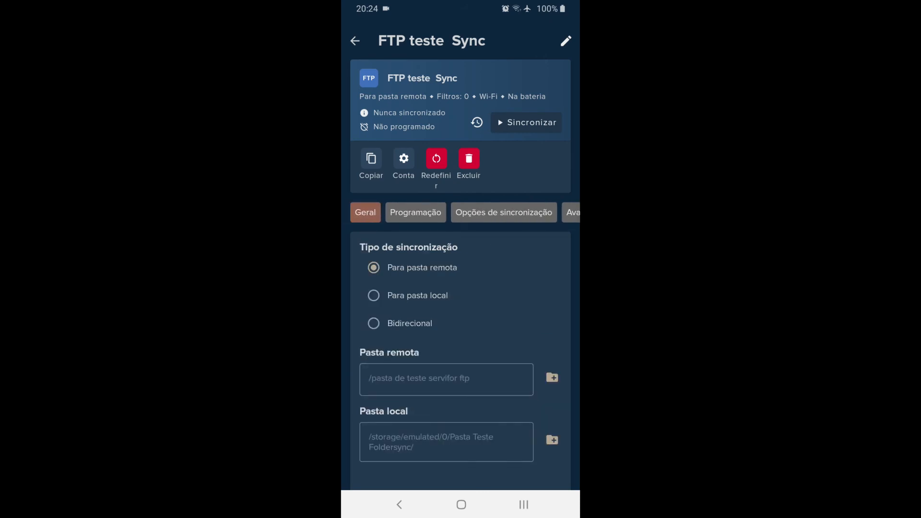
- Synchronize the FTP teste folder pair and inspect the uploads in its sync history entry
{"action": "left_click", "coordinate": [526, 122]}
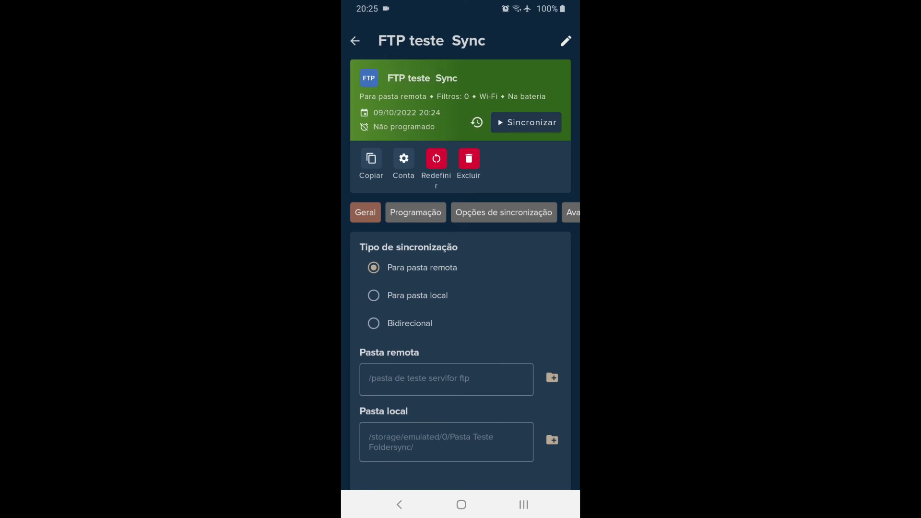
{"action": "left_click", "coordinate": [476, 123]}
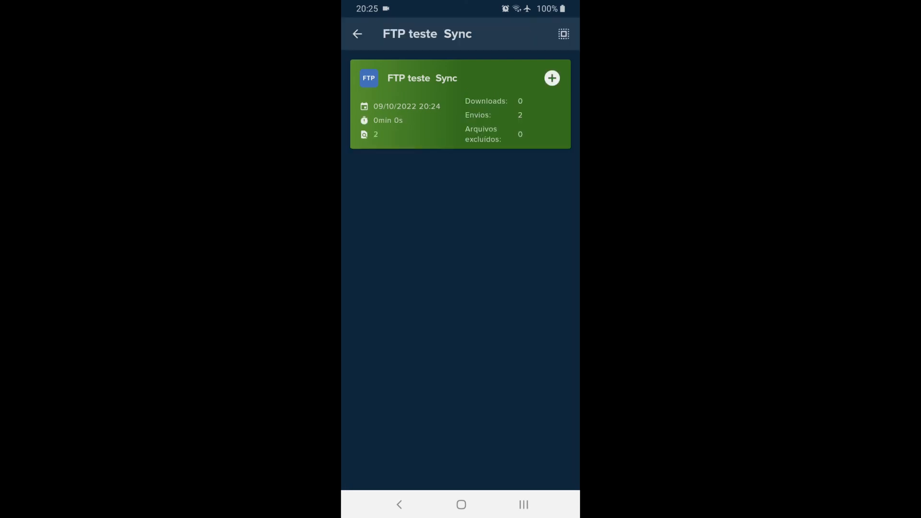
{"action": "left_click", "coordinate": [460, 104]}
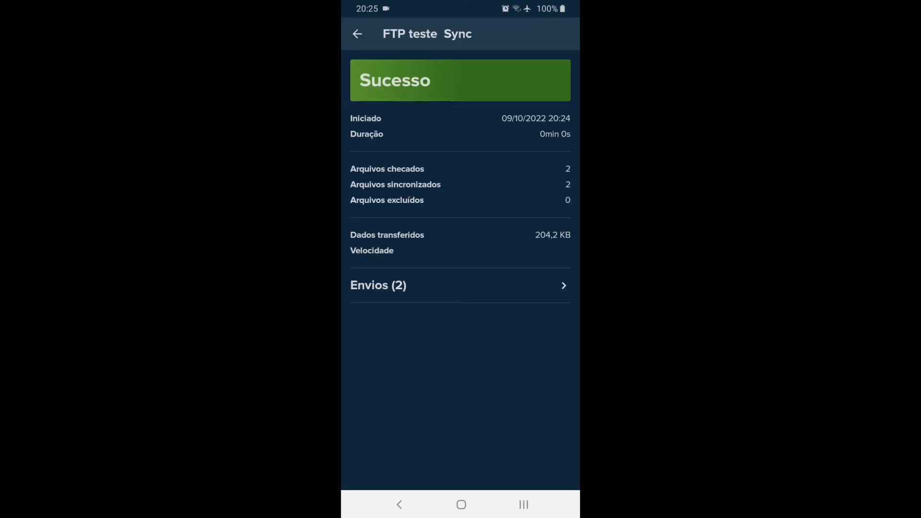
{"action": "left_click", "coordinate": [460, 285]}
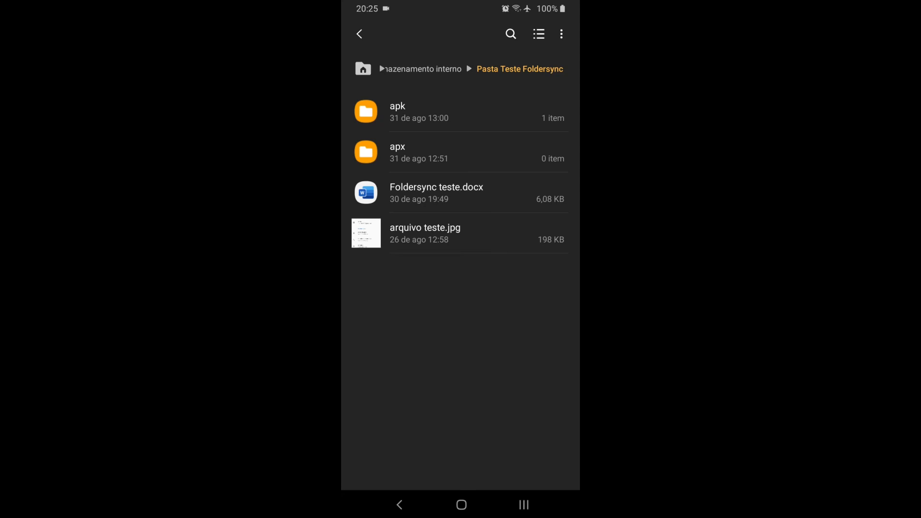
{"action": "left_click", "coordinate": [399, 505]}
{"action": "left_click", "coordinate": [439, 215]}
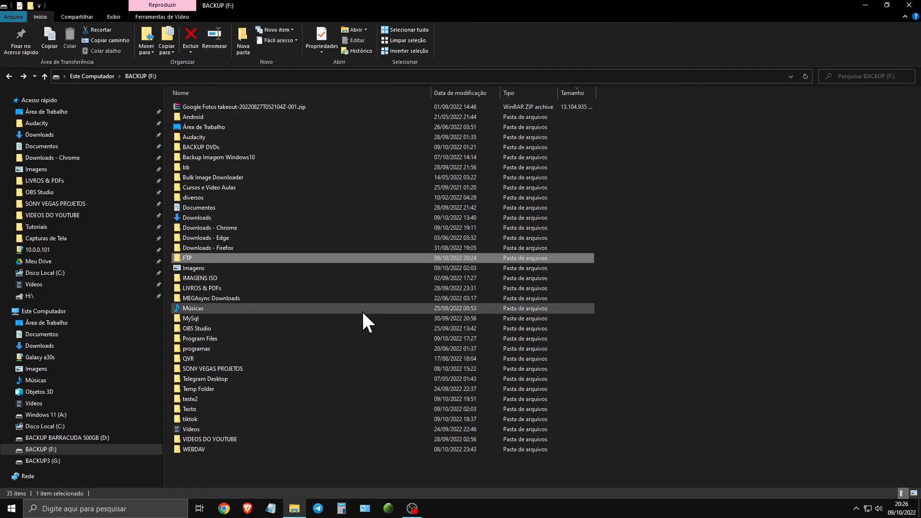
- Switch to File Explorer on the PC and check the synced contents of F:\FTP\pasta de teste servifor ftp
{"action": "double_click", "coordinate": [251, 257]}
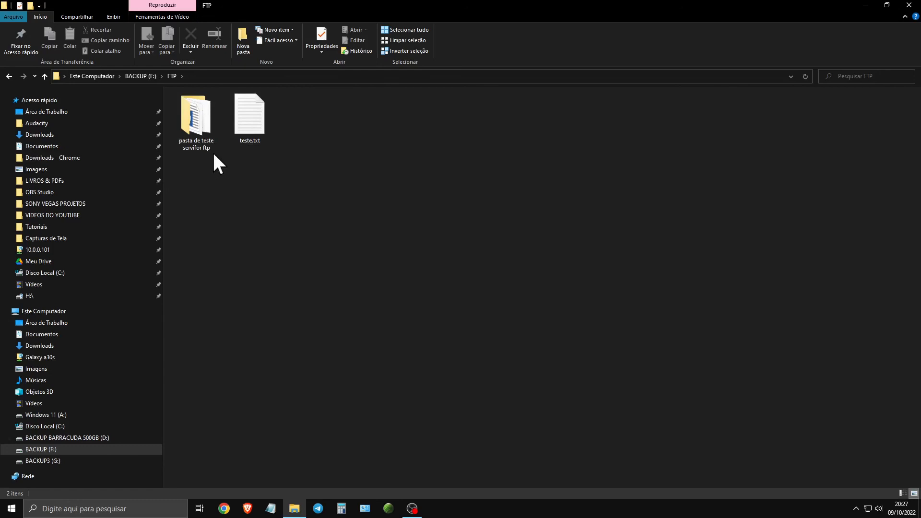
{"action": "left_click", "coordinate": [196, 144]}
{"action": "double_click", "coordinate": [198, 122]}
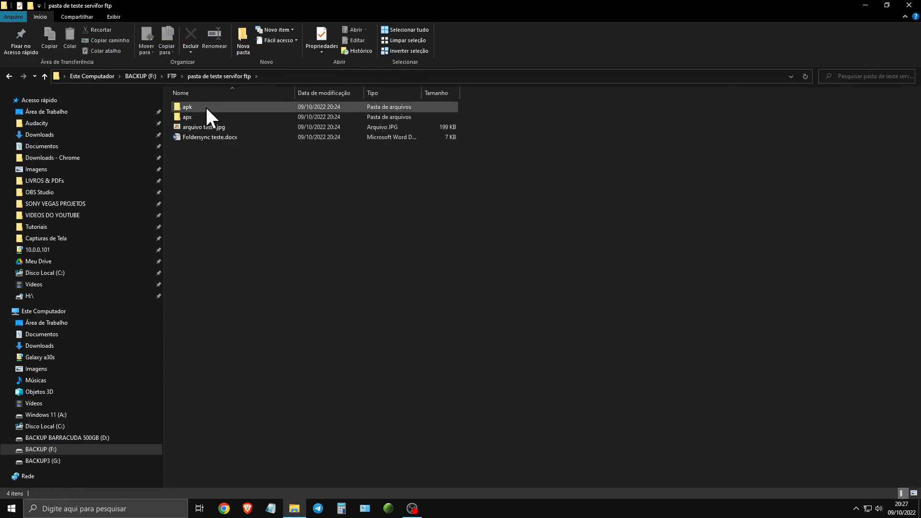
{"action": "left_click", "coordinate": [204, 107]}
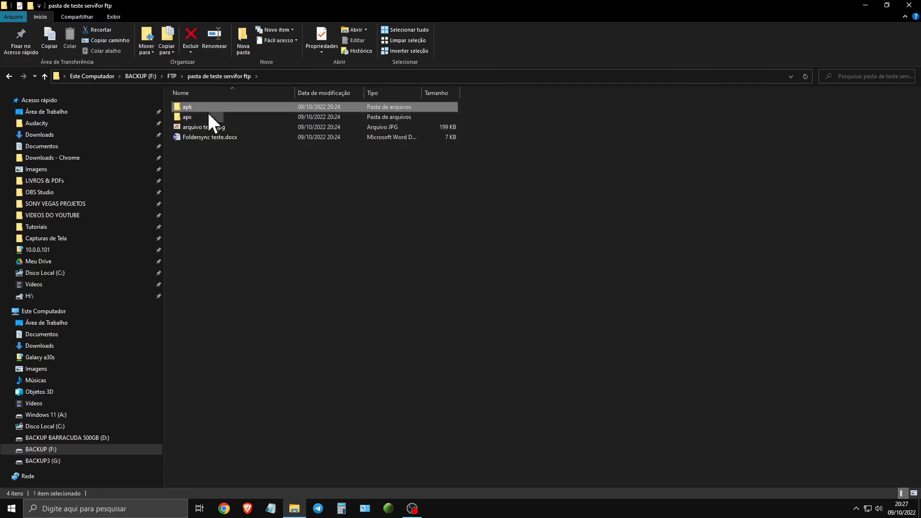
{"action": "left_click", "coordinate": [235, 117]}
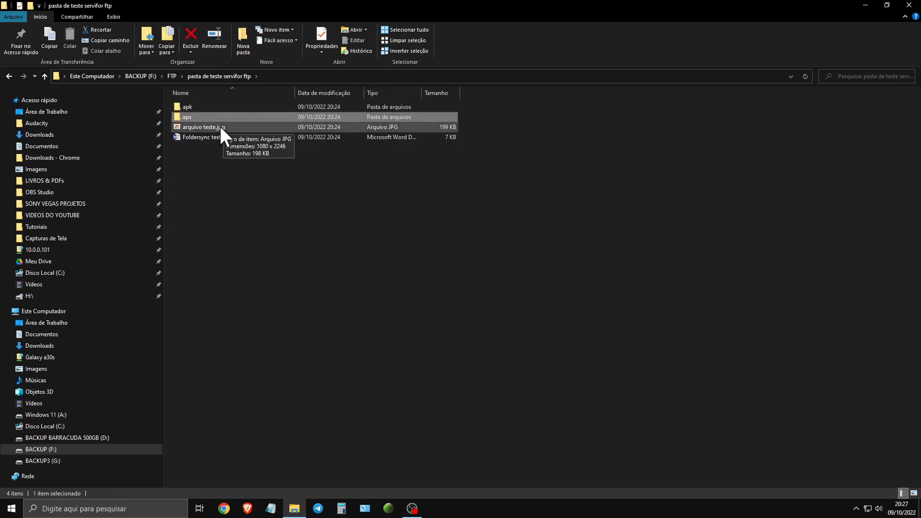
{"action": "left_click", "coordinate": [192, 138]}
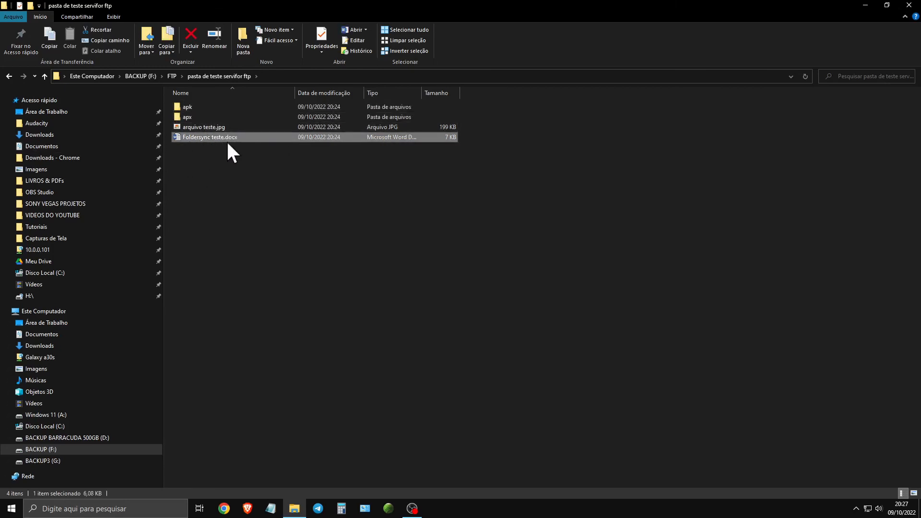
- Open Foldersync teste.docx to check its text, decline the default-program change, and close the document
{"action": "double_click", "coordinate": [213, 138]}
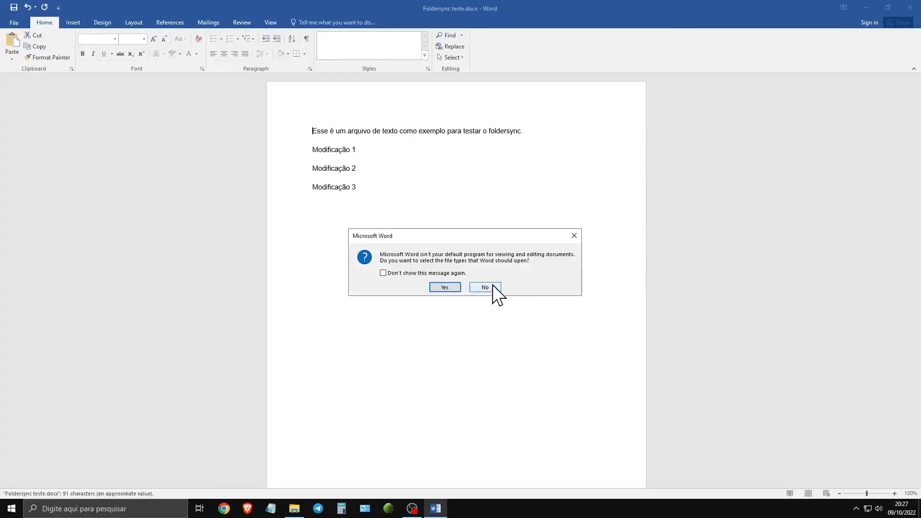
{"action": "left_click", "coordinate": [485, 287]}
{"action": "left_click", "coordinate": [909, 7]}
- Add the Windows 10 or 11 CD drive video to the F:\FTP folder and delete it from there
{"action": "double_click", "coordinate": [213, 258]}
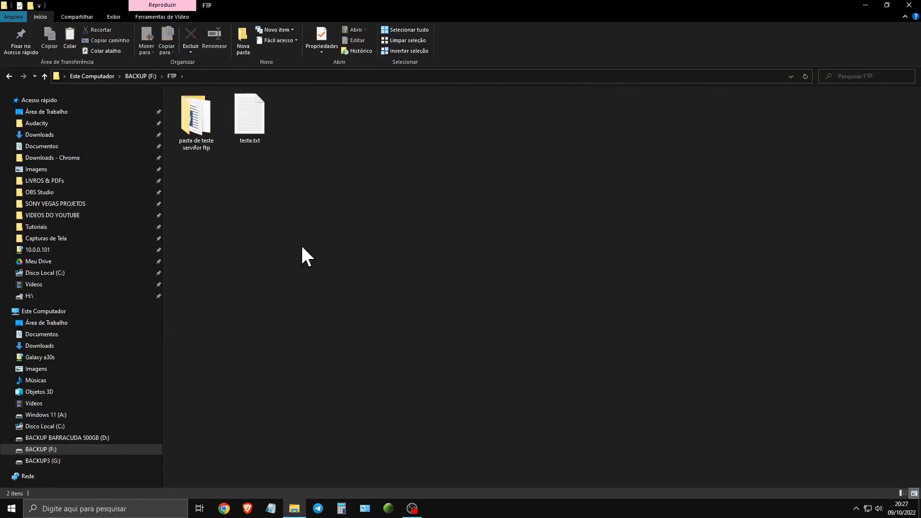
{"action": "right_click", "coordinate": [353, 157]}
{"action": "left_click", "coordinate": [387, 225]}
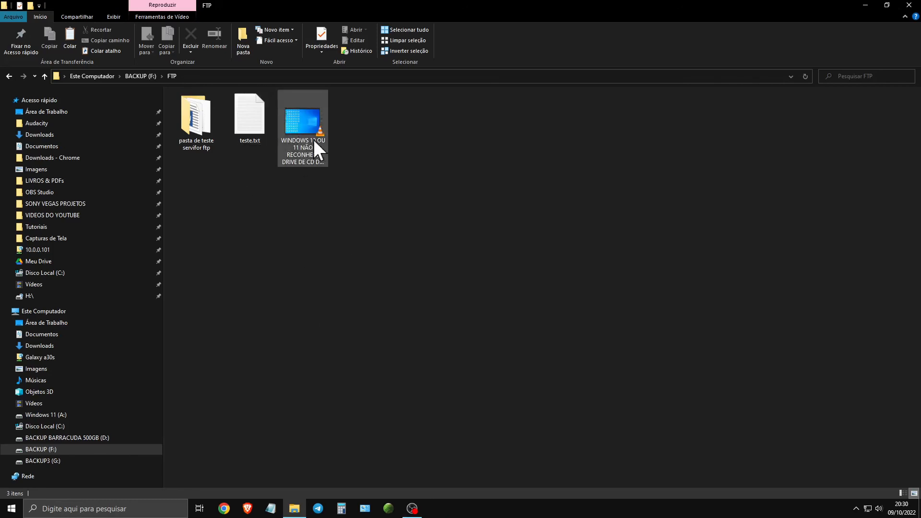
{"action": "left_click", "coordinate": [309, 137]}
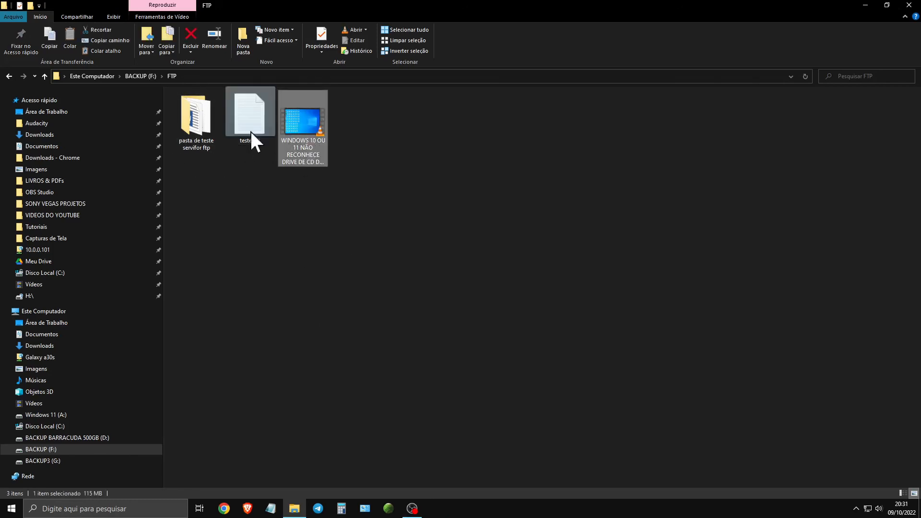
{"action": "key", "text": "Delete"}
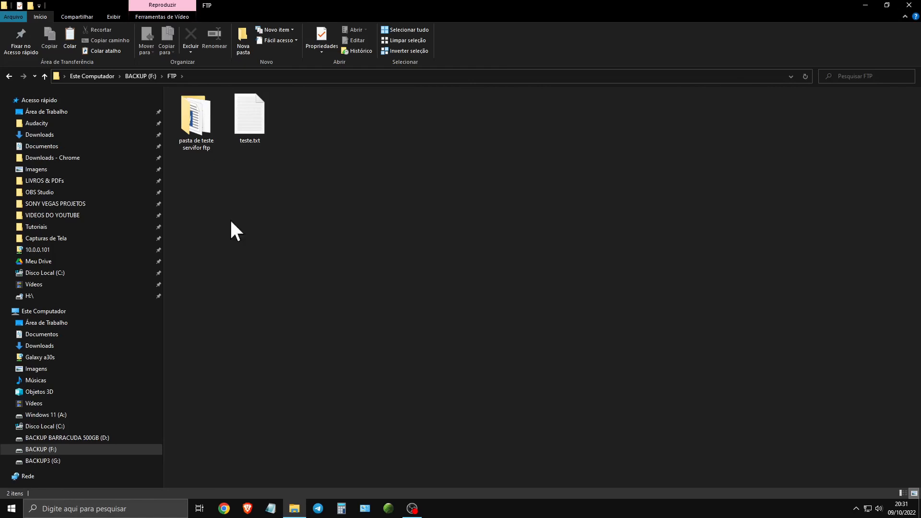
- Look inside pasta de teste servifor ftp on the PC and return to the FTP teste Sync folder pair in FolderSync on the phone
{"action": "double_click", "coordinate": [204, 128]}
{"action": "left_click", "coordinate": [244, 149]}
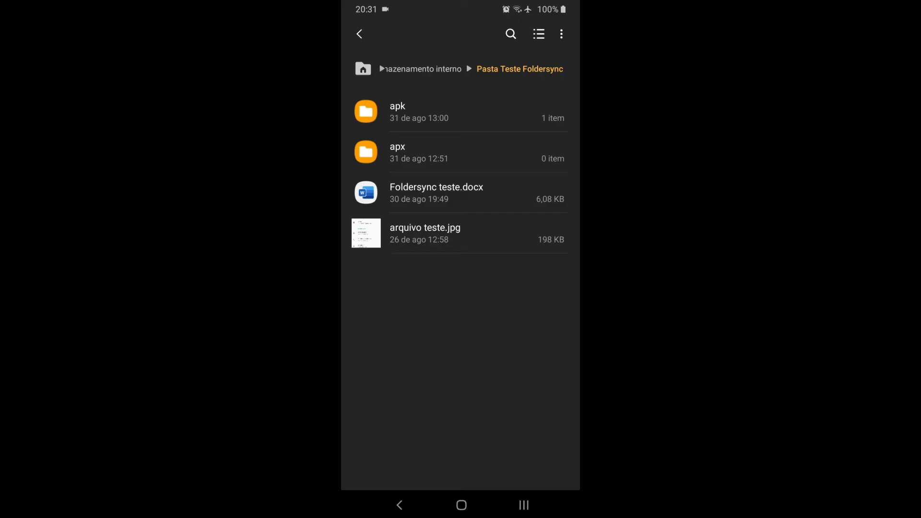
{"action": "left_click", "coordinate": [523, 505]}
{"action": "left_click", "coordinate": [460, 230]}
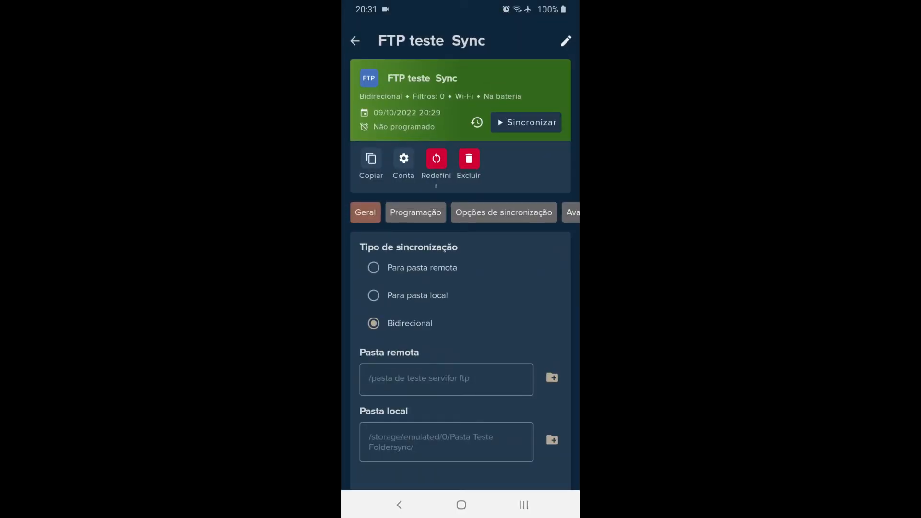
- Keep Bidirecional as the sync type of the FTP teste Sync folder pair and start its synchronization
{"action": "left_click", "coordinate": [374, 268]}
{"action": "left_click", "coordinate": [374, 324]}
{"action": "left_click", "coordinate": [526, 123]}
{"action": "left_click", "coordinate": [399, 504]}
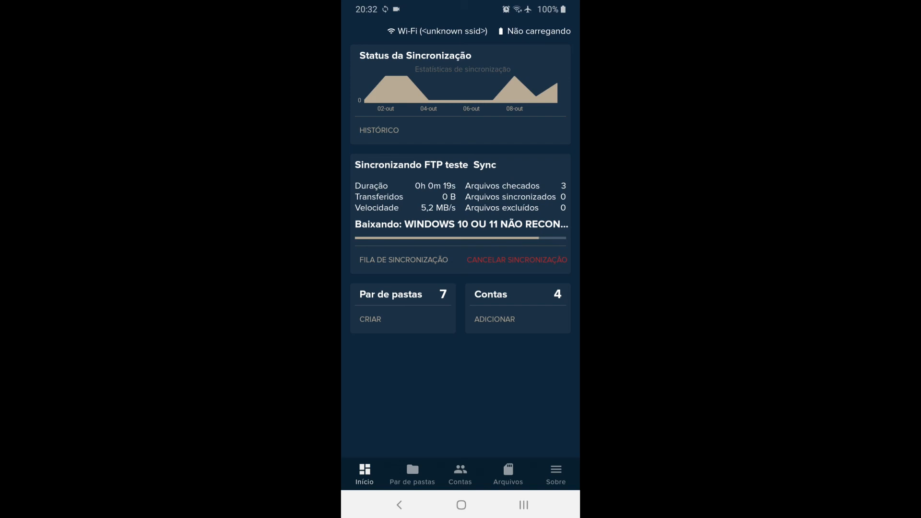
- Check the latest run in the FTP teste Sync pair's history, including its list of downloaded files
{"action": "left_click", "coordinate": [460, 473]}
{"action": "left_click", "coordinate": [412, 474]}
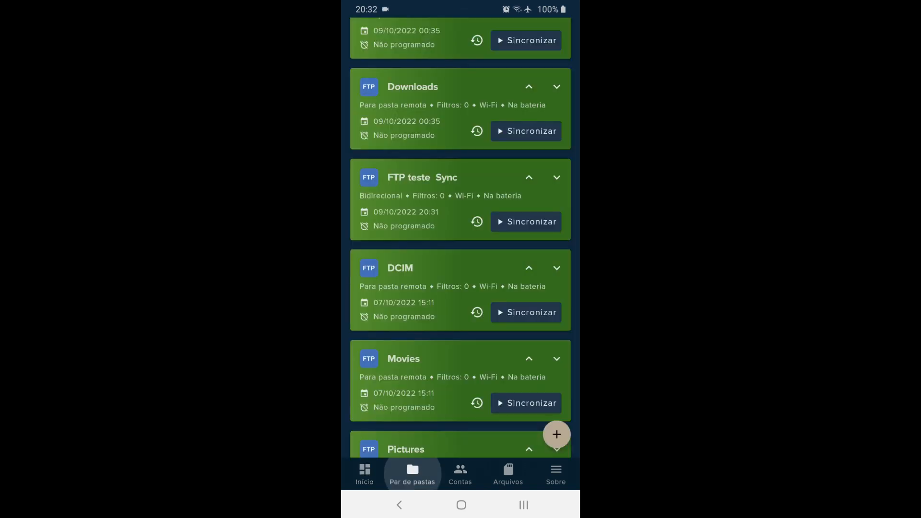
{"action": "left_click", "coordinate": [431, 187]}
{"action": "left_click", "coordinate": [476, 121]}
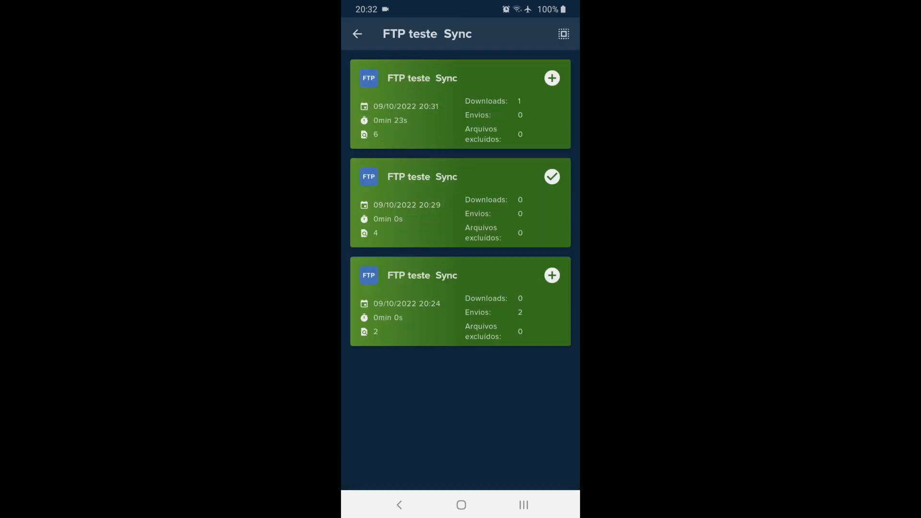
{"action": "left_click", "coordinate": [460, 103]}
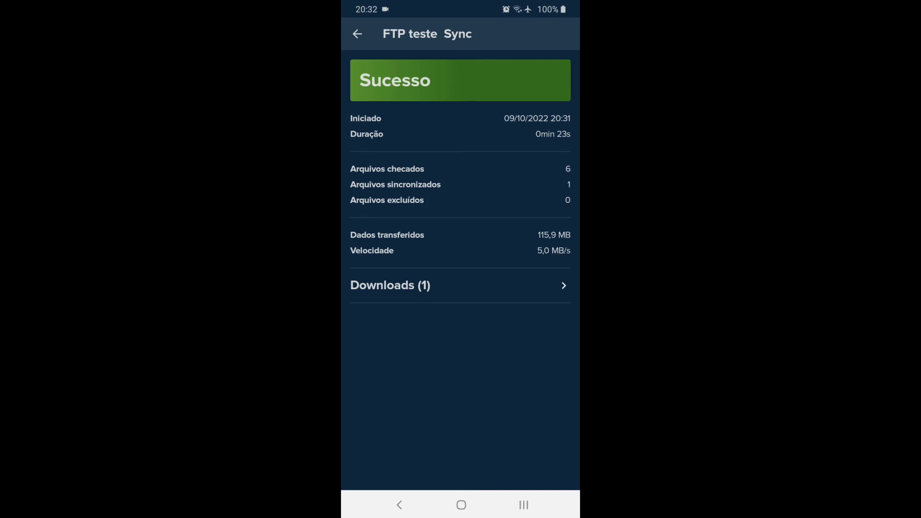
{"action": "left_click", "coordinate": [432, 285]}
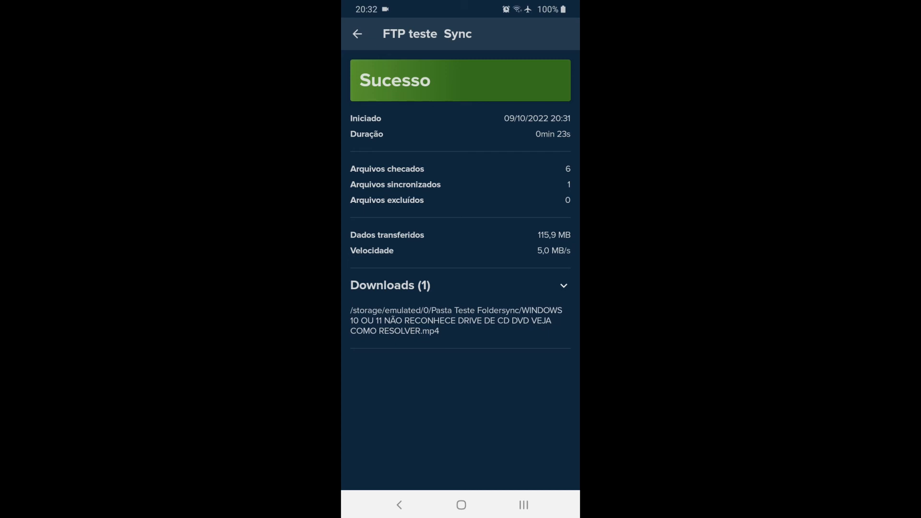
{"action": "left_click", "coordinate": [399, 504]}
{"action": "left_click", "coordinate": [399, 504]}
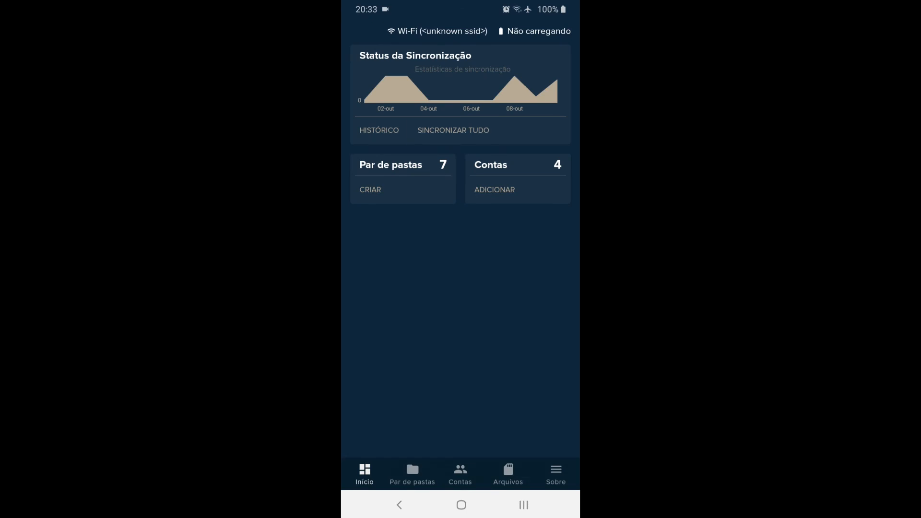
- Browse the overall synchronization history and view the details of a Movies run
{"action": "left_click", "coordinate": [379, 129]}
{"action": "scroll", "coordinate": [460, 268], "scroll_direction": "down", "scroll_amount": 10}
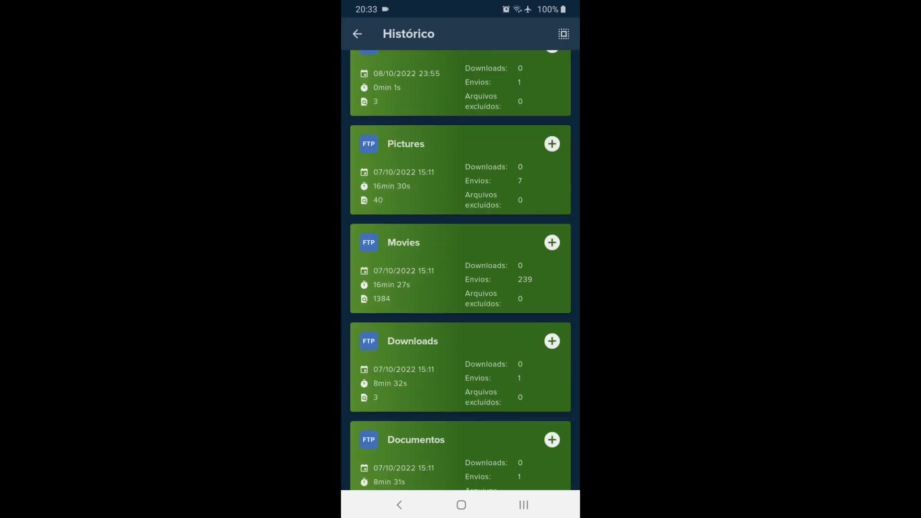
{"action": "left_click", "coordinate": [460, 268]}
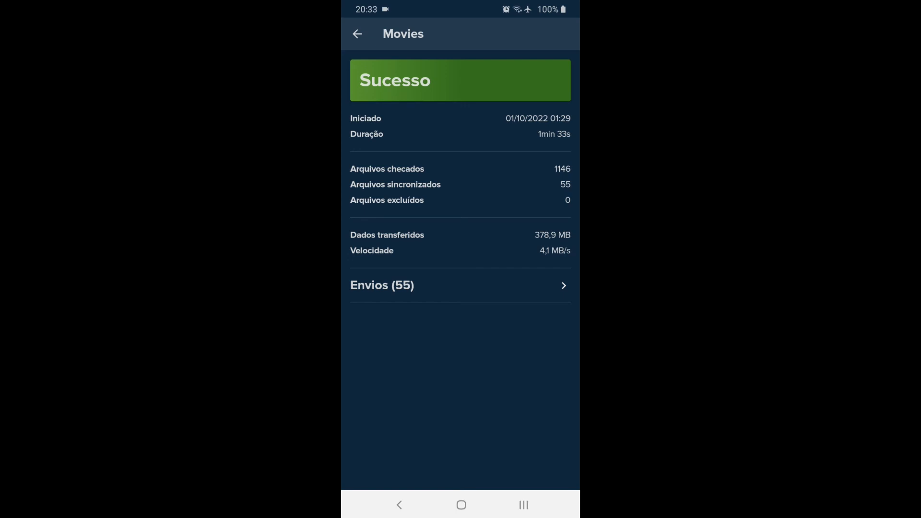
{"action": "key", "text": "Escape"}
{"action": "key", "text": "Escape"}
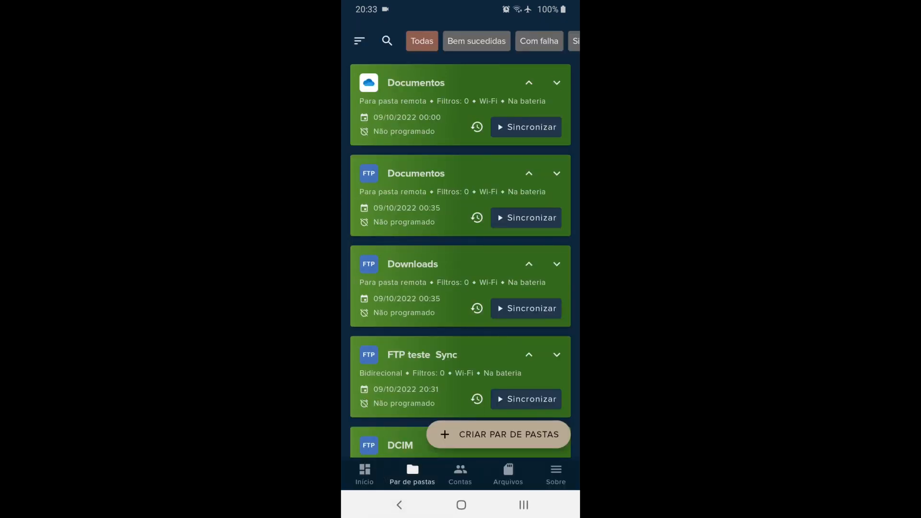
- Review the FTP teste Sync folder pair and its linked account, and return to the folder pair list
{"action": "scroll", "coordinate": [460, 240], "scroll_direction": "down", "scroll_amount": 2}
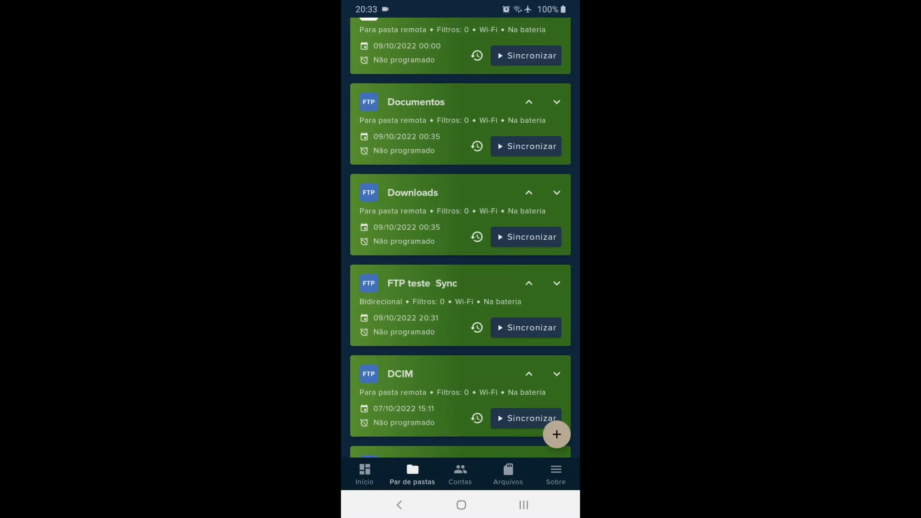
{"action": "left_click", "coordinate": [422, 282]}
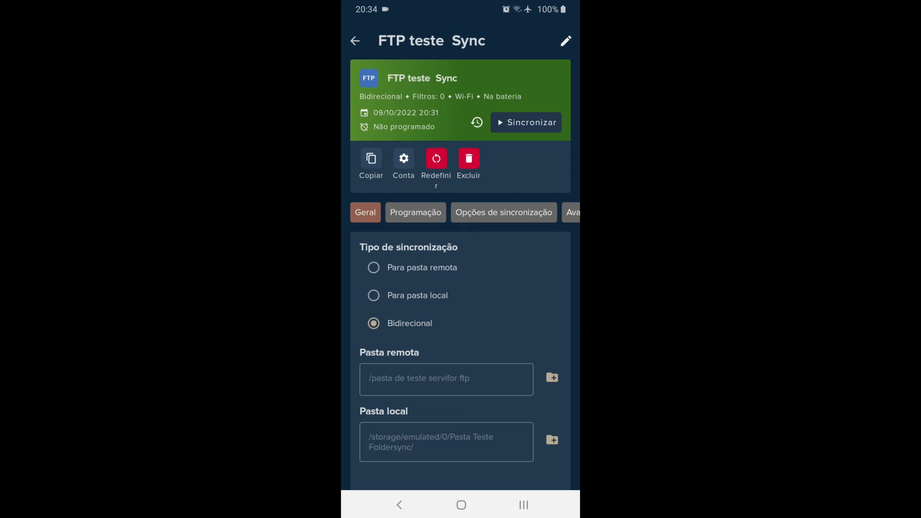
{"action": "left_click", "coordinate": [403, 159]}
{"action": "left_click", "coordinate": [475, 364]}
{"action": "left_click", "coordinate": [399, 505]}
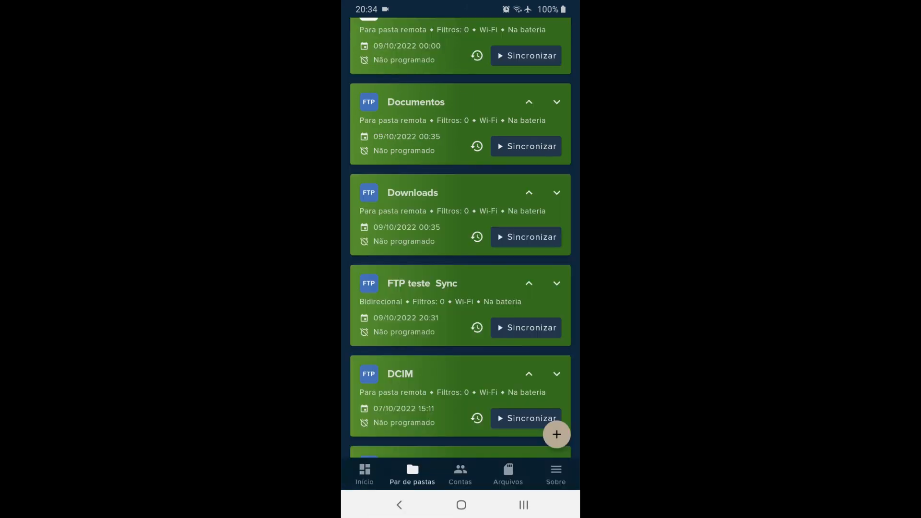
- Look through the account types offered for a new account, including the file protocols, without adding one
{"action": "scroll", "coordinate": [460, 259], "scroll_direction": "up", "scroll_amount": 2}
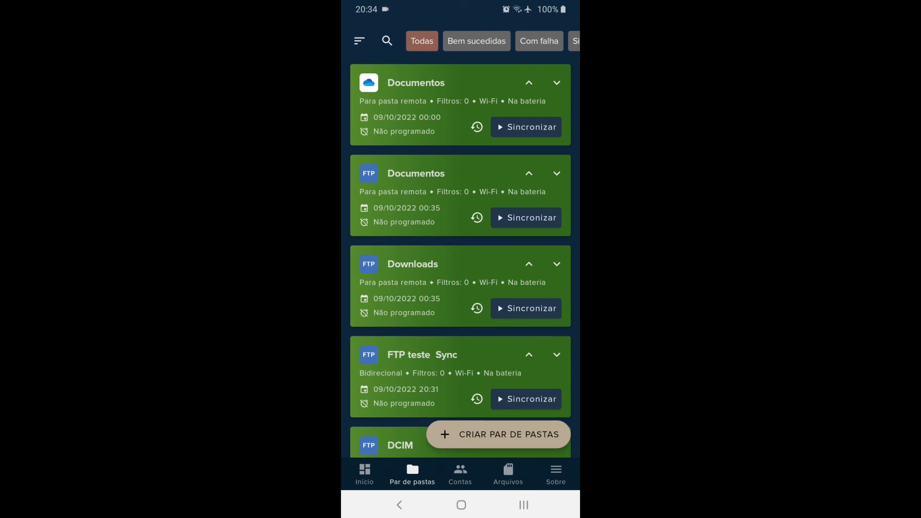
{"action": "left_click", "coordinate": [460, 474]}
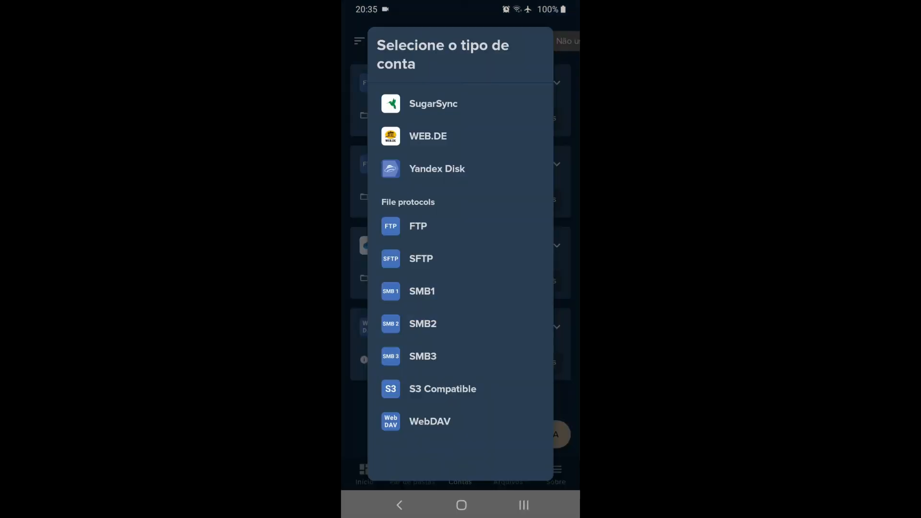
{"action": "left_click", "coordinate": [399, 505]}
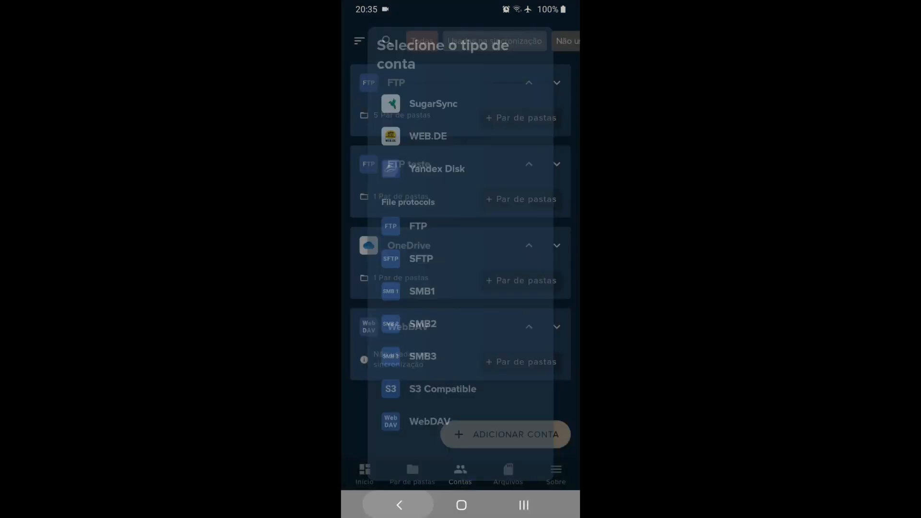
{"action": "left_click", "coordinate": [398, 505]}
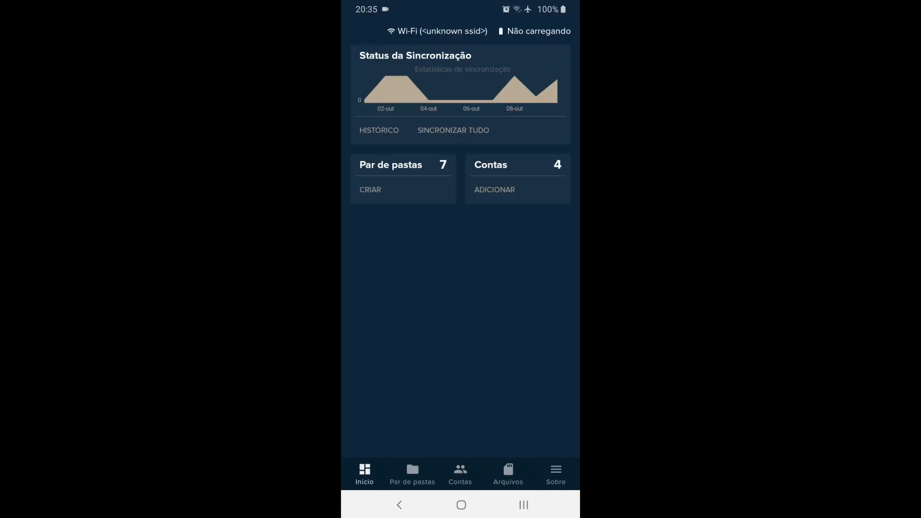
- Review the WebDAV account's connection and advanced settings and return to the account list
{"action": "left_click", "coordinate": [460, 474]}
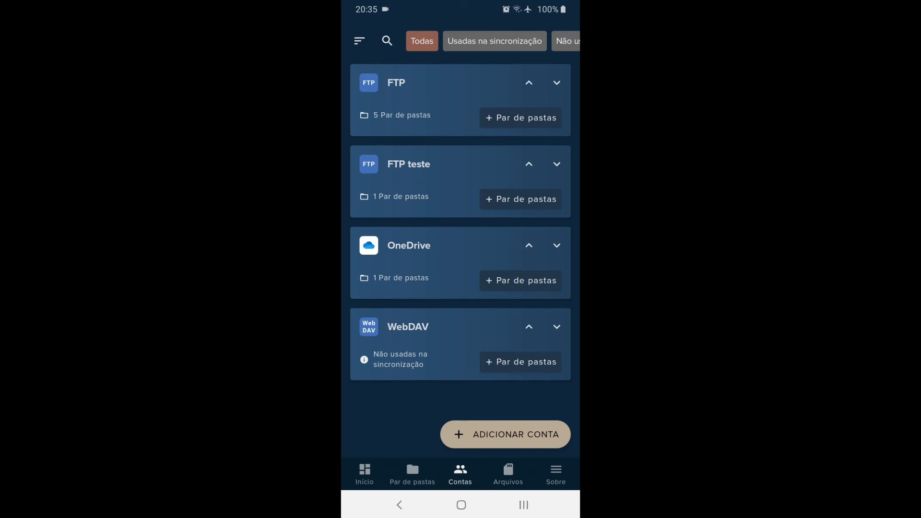
{"action": "left_click", "coordinate": [407, 327]}
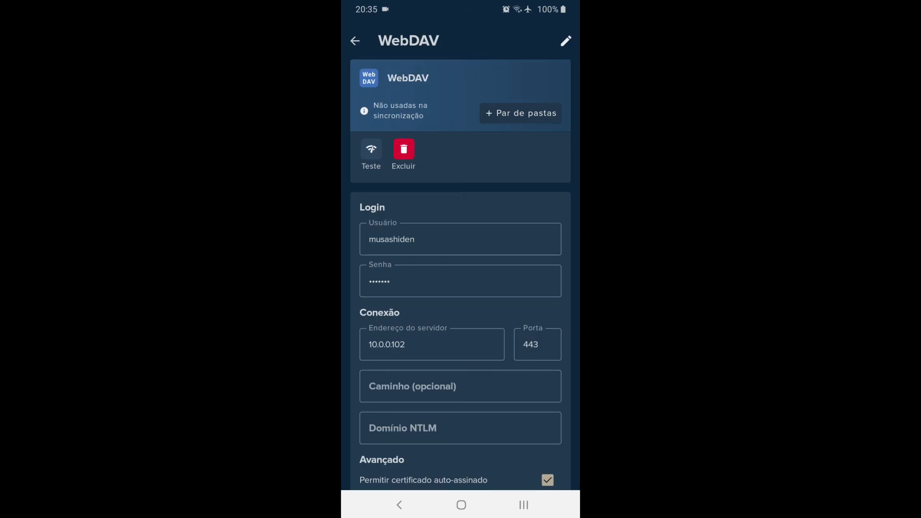
{"action": "scroll", "coordinate": [460, 341], "scroll_direction": "down", "scroll_amount": 4}
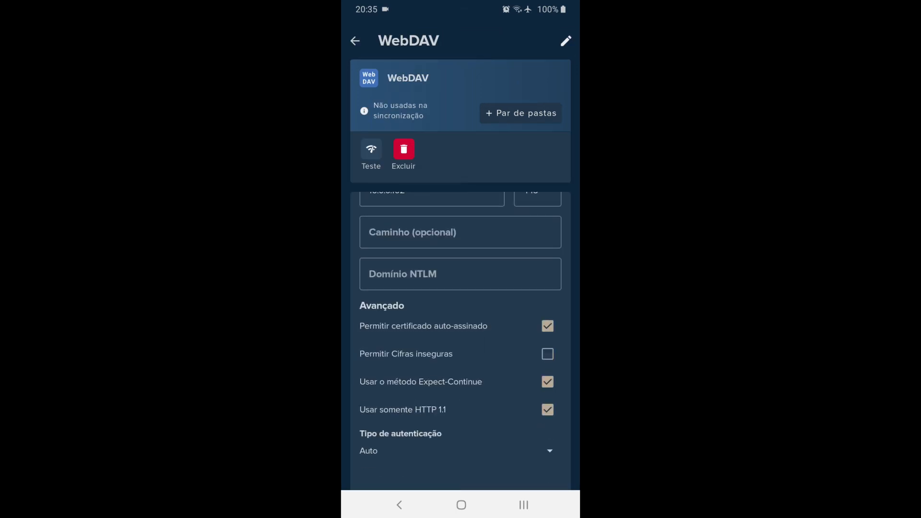
{"action": "left_click", "coordinate": [399, 504]}
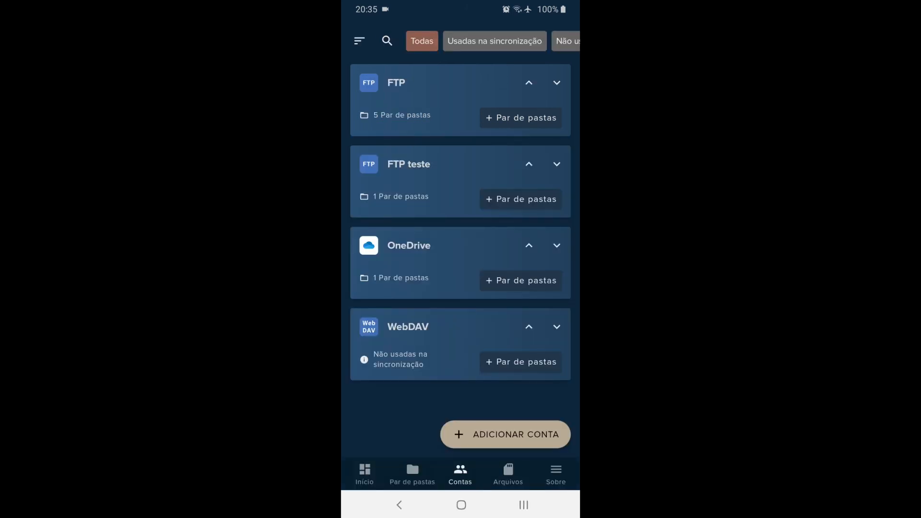